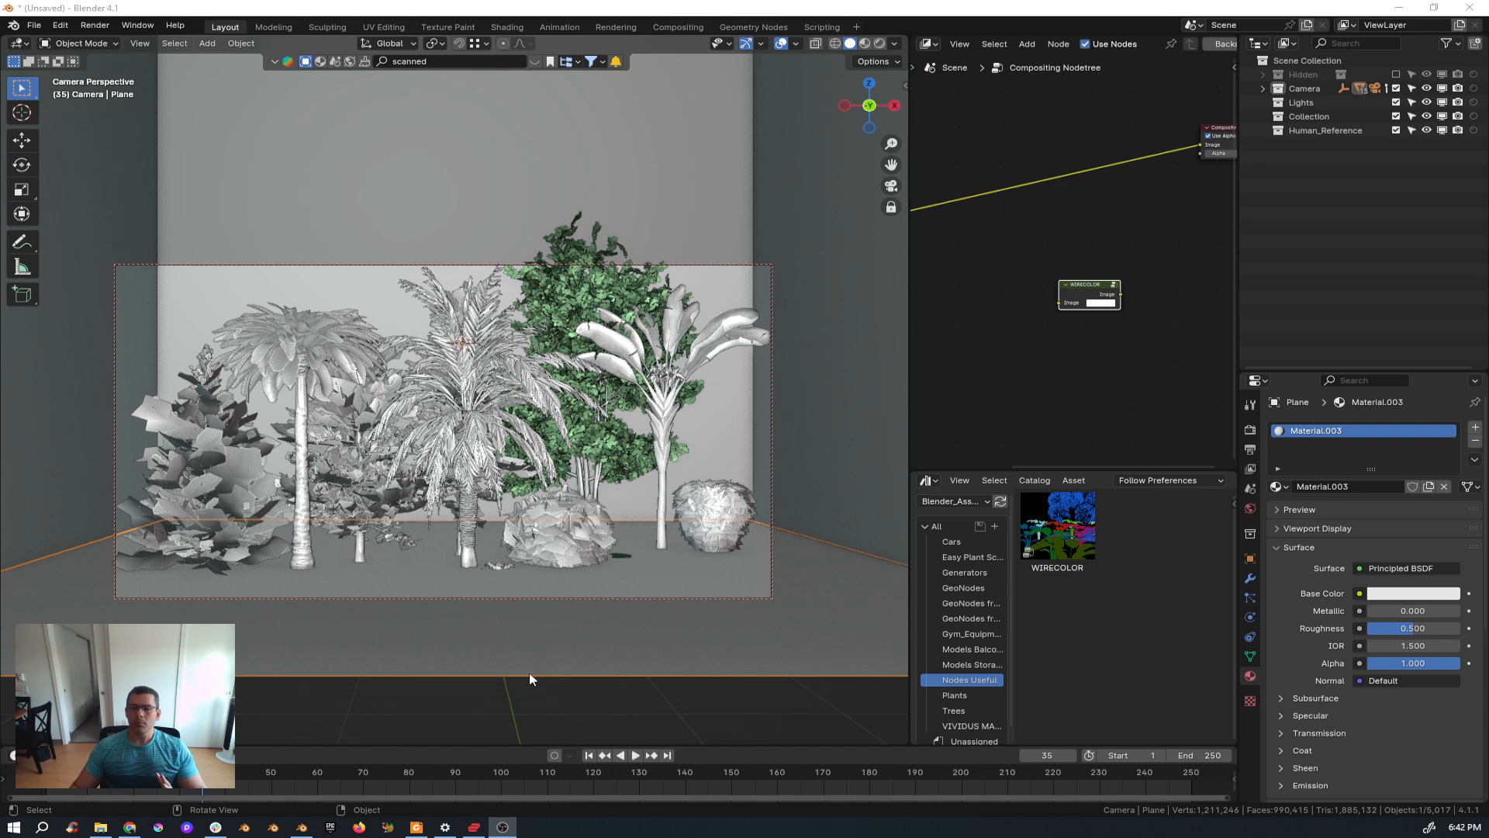
Set the solid viewport shading to Flat lighting with Random colors, and turn off cavity and outline.
left_click(895, 44)
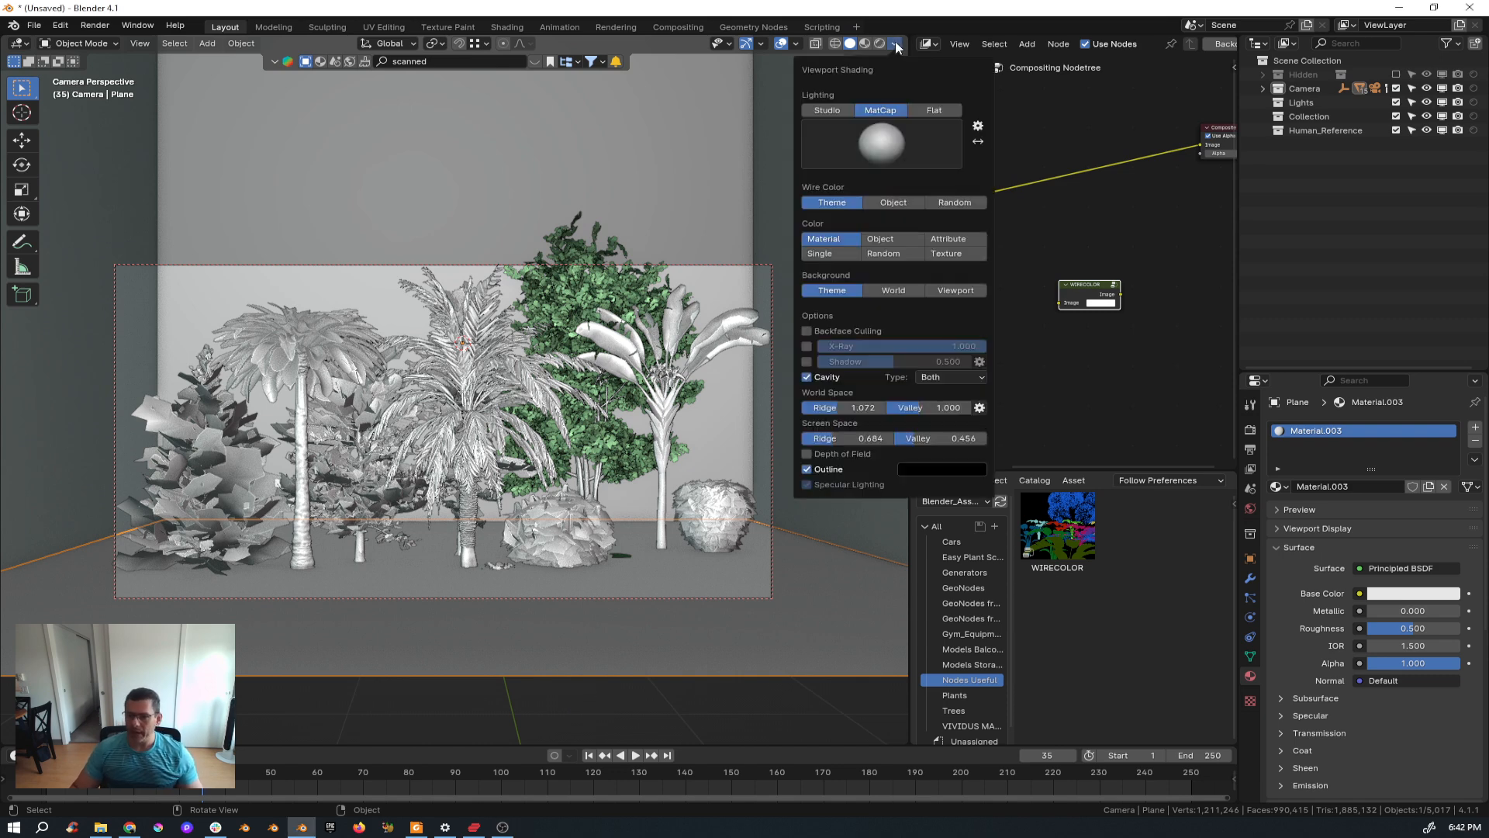
left_click(888, 255)
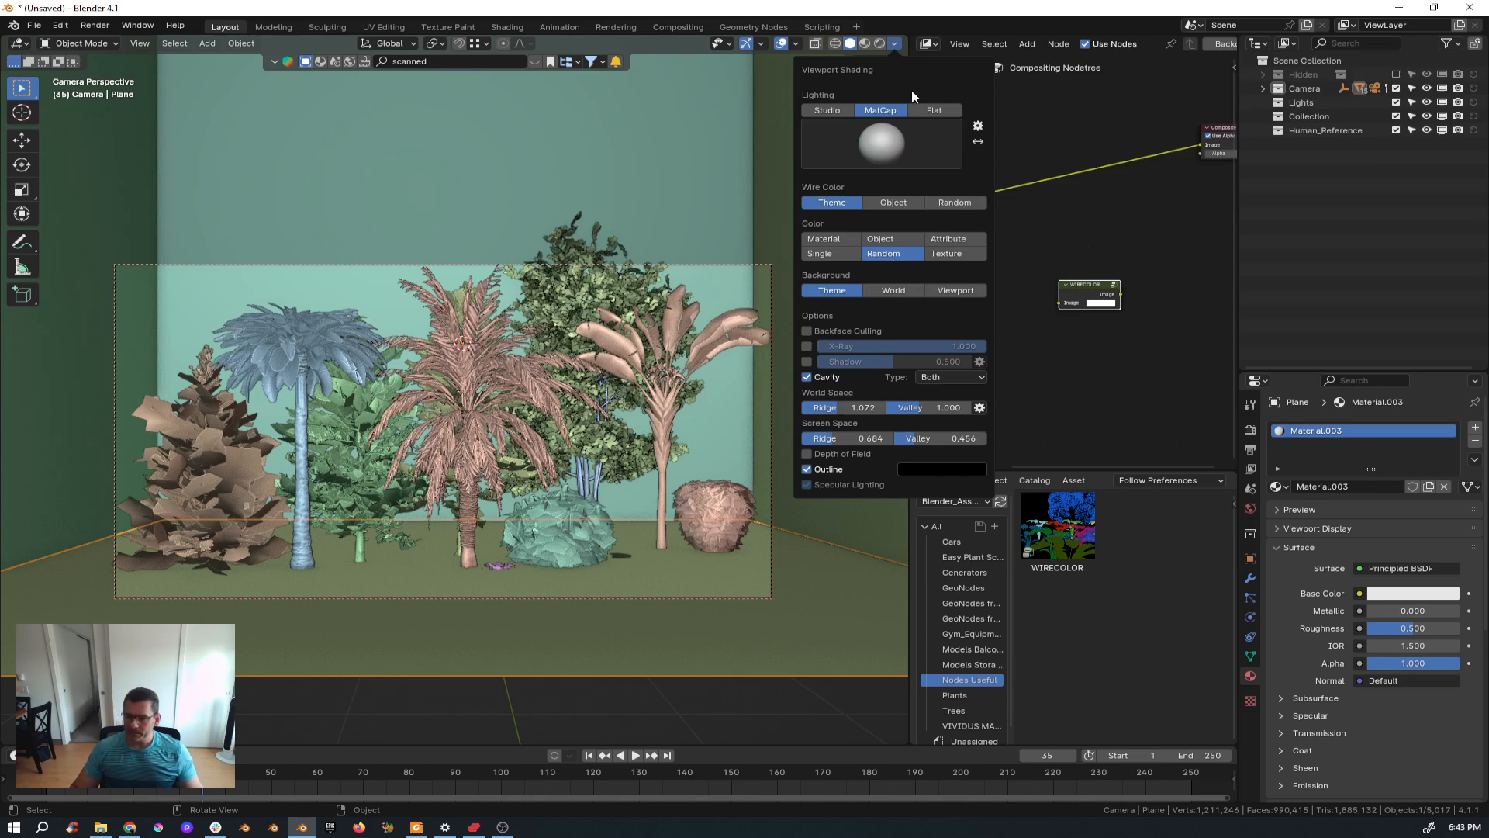
left_click(934, 110)
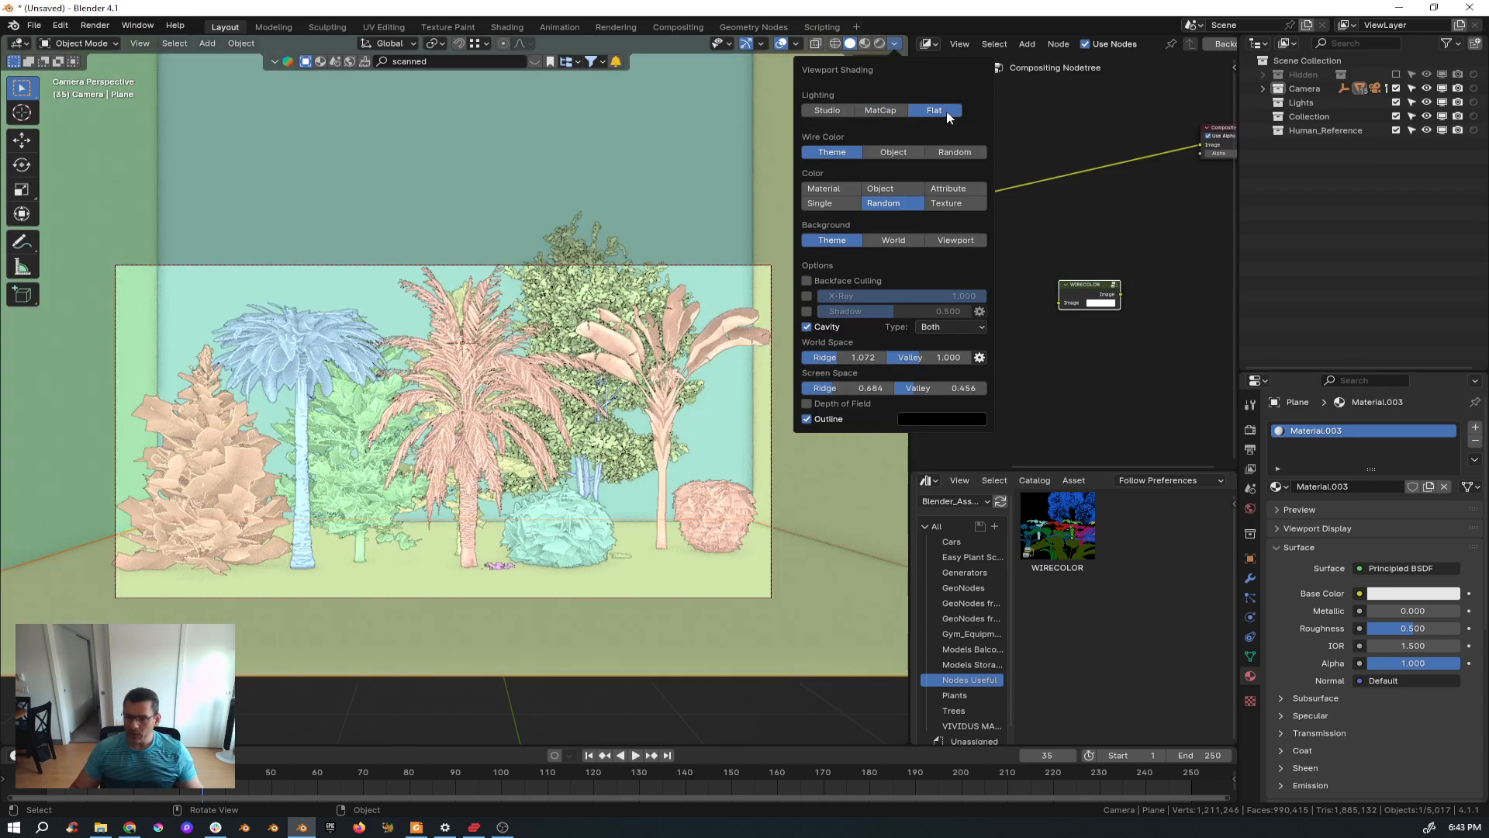
left_click(807, 326)
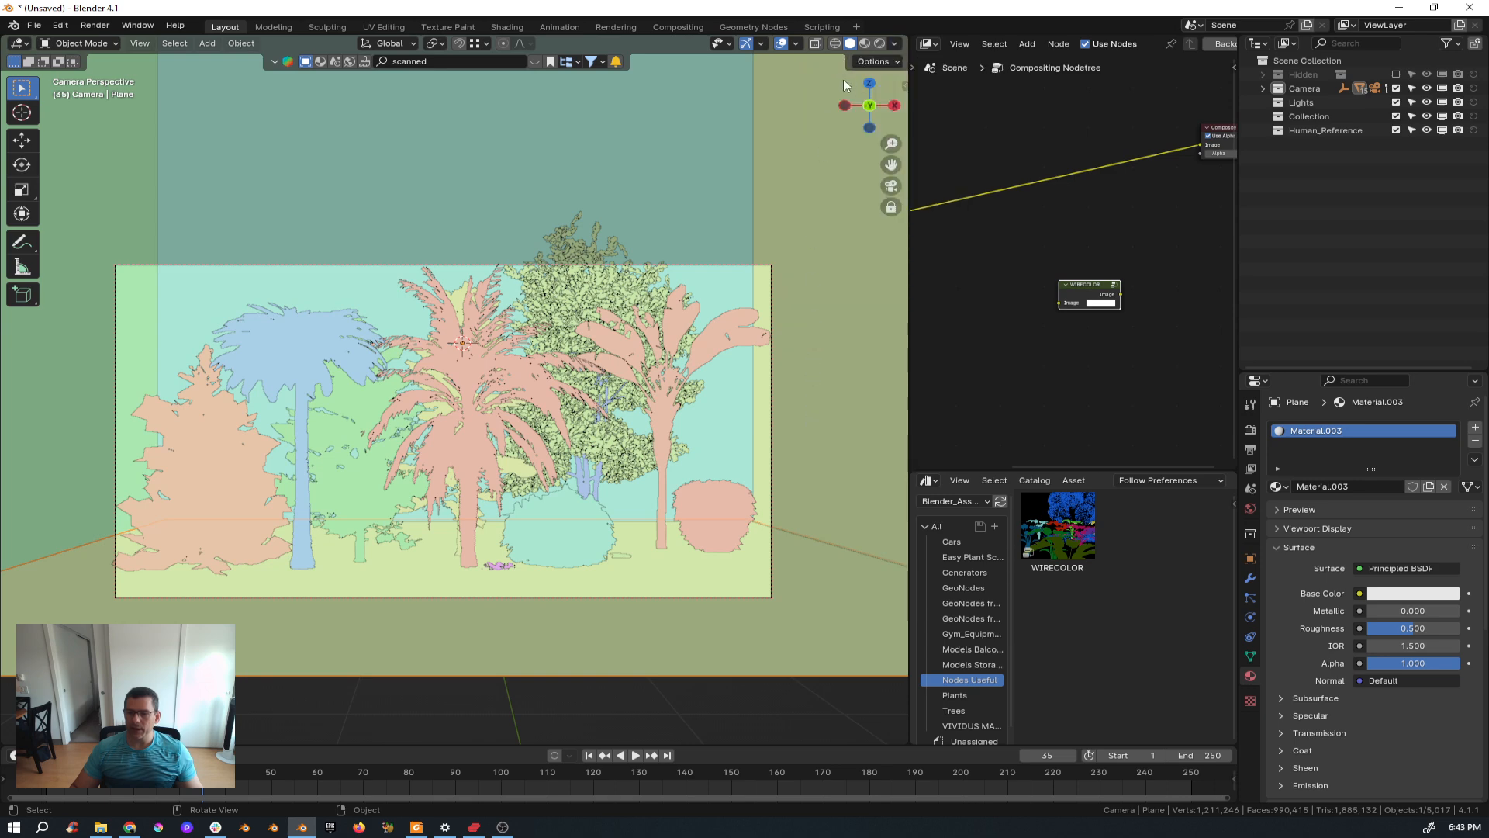
left_click(894, 43)
left_click(806, 358)
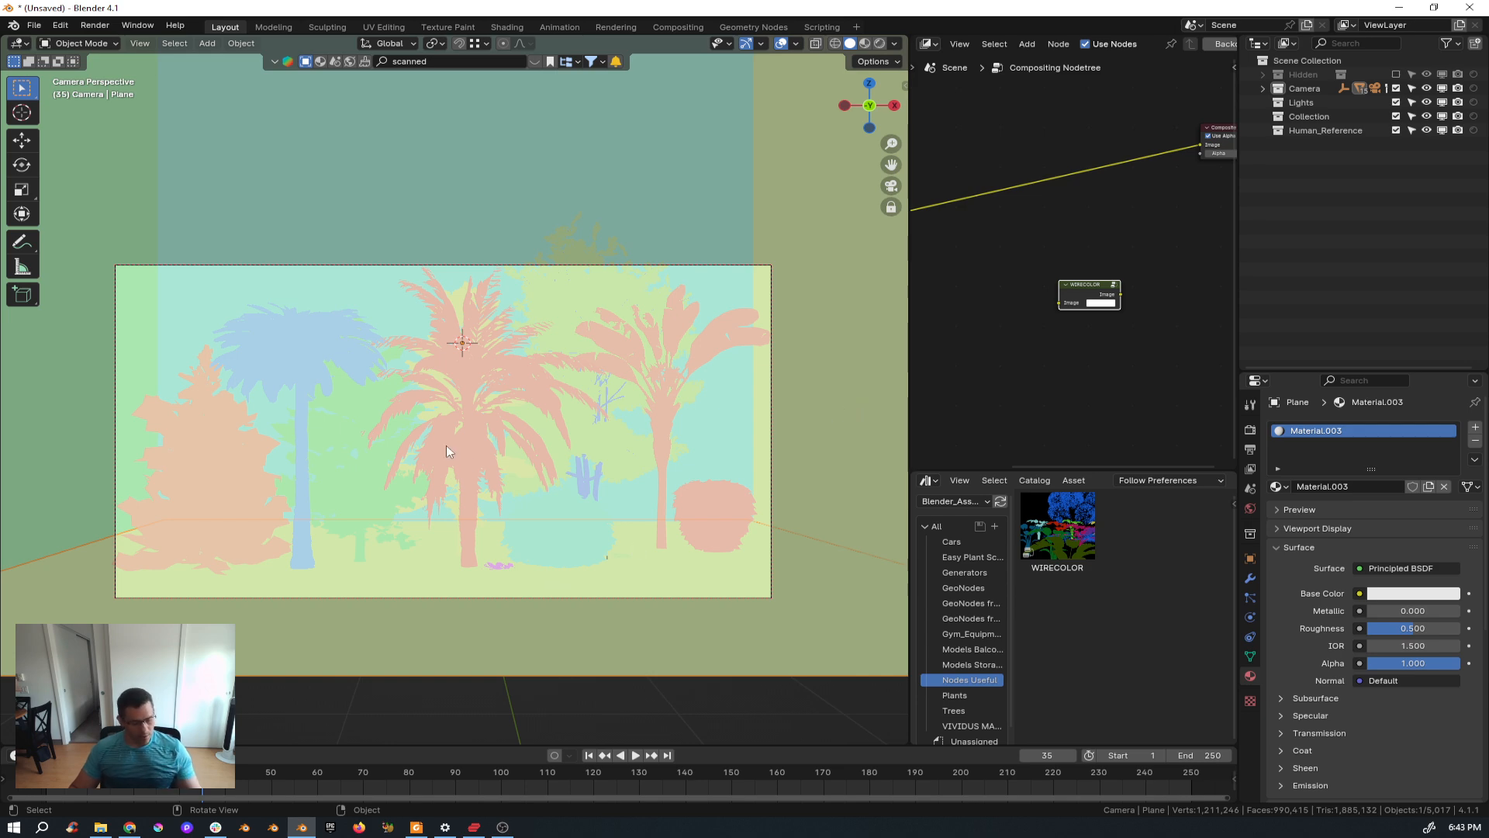
Preview the scene in Rendered shading and zoom in to inspect the plants up close.
key("z")
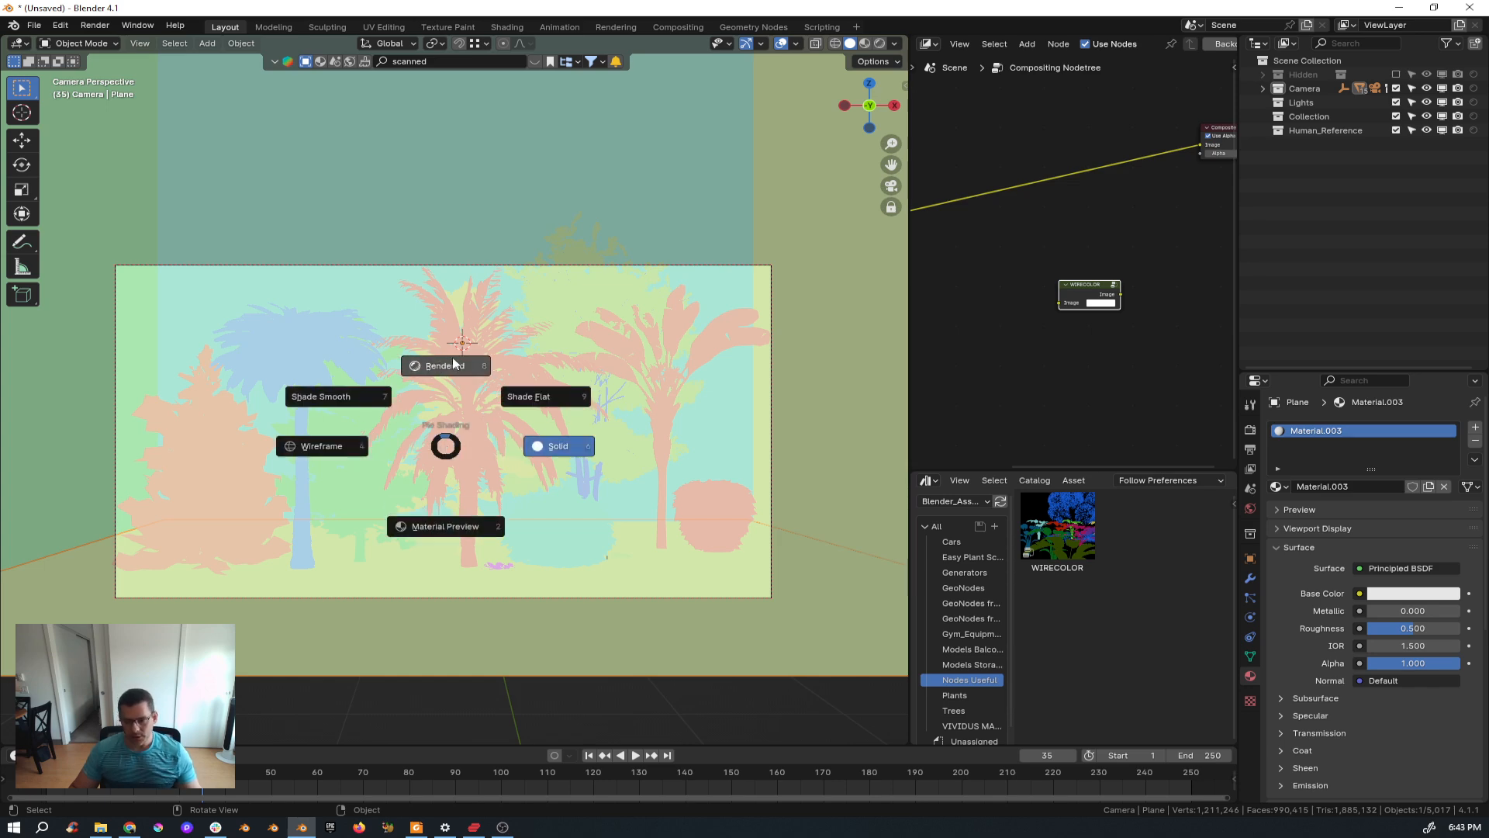
left_click(454, 365)
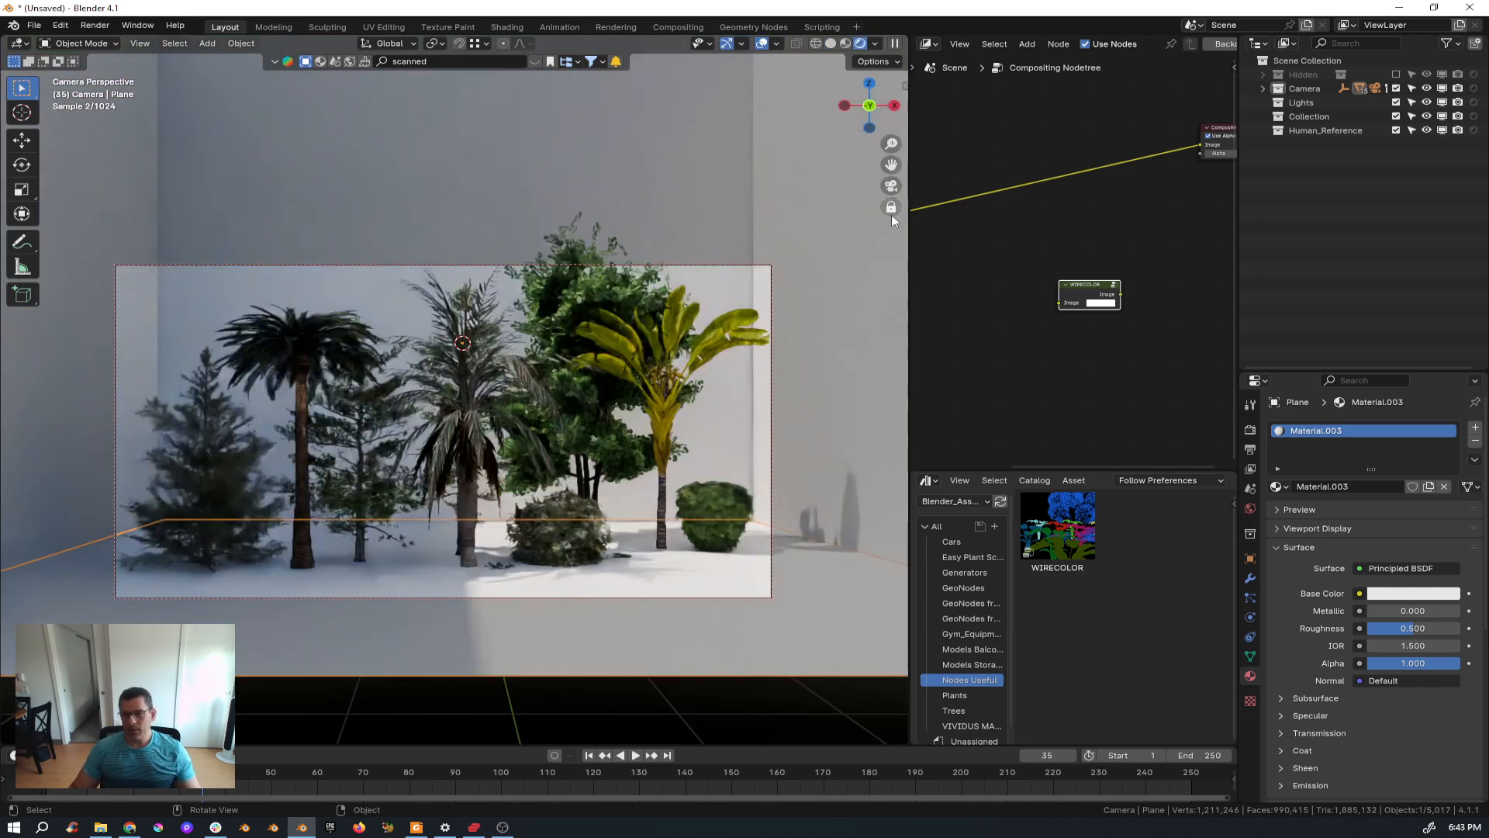
left_click(891, 208)
left_click(891, 207)
key("ctrl+z")
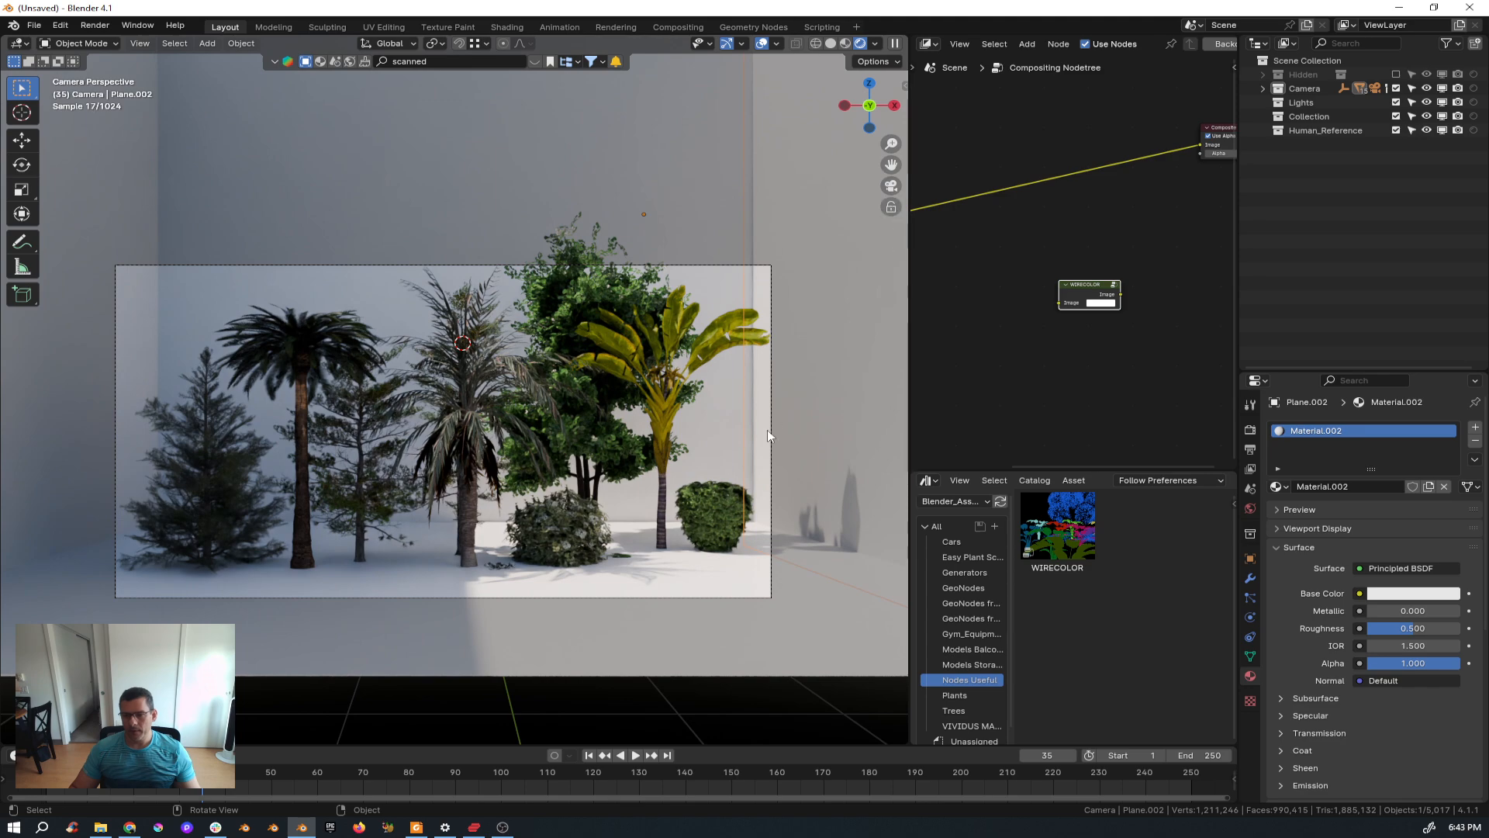
scroll(721, 512, "up", 6)
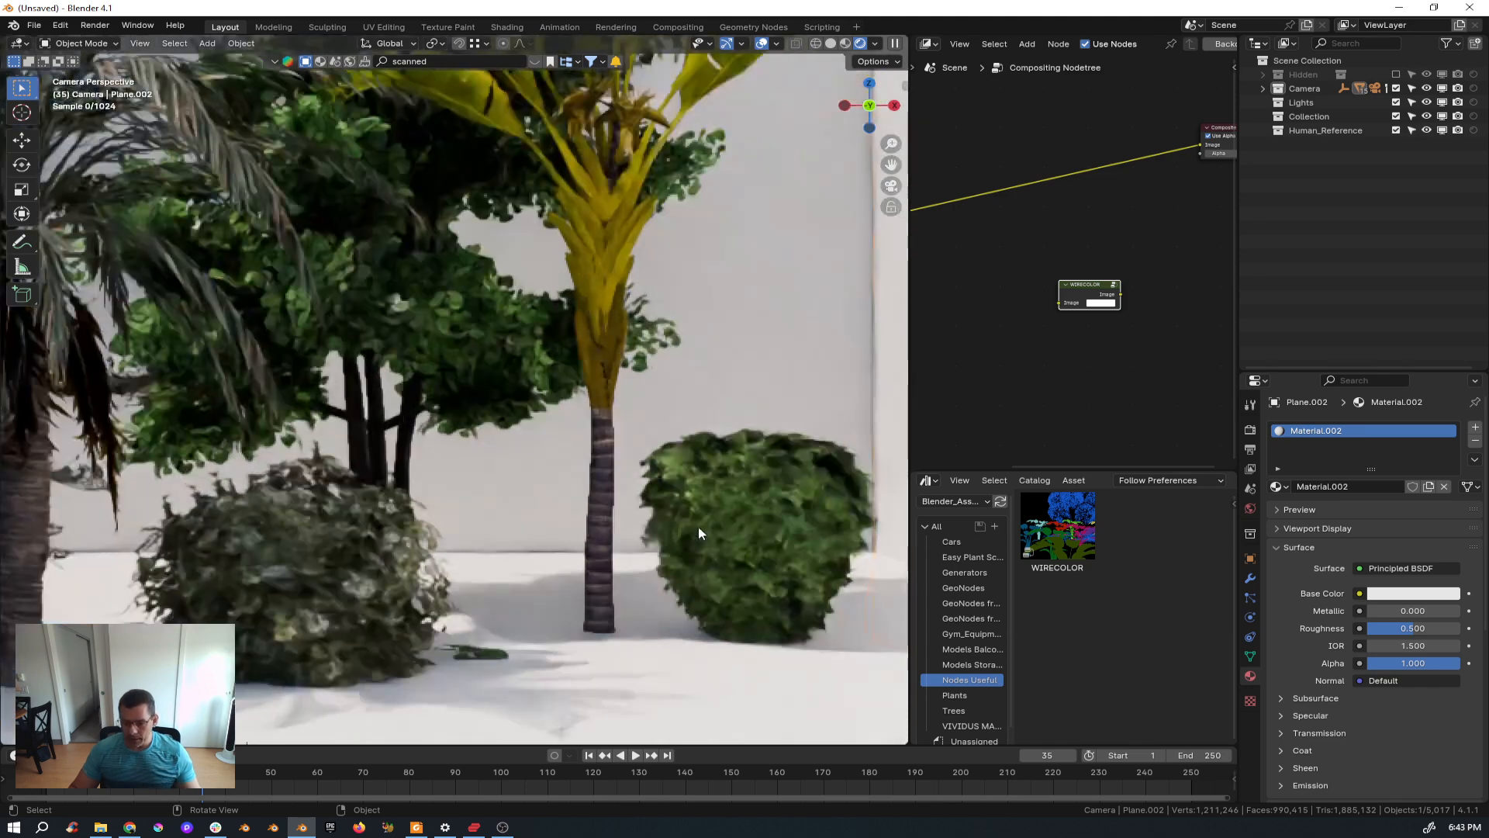
scroll(698, 531, "up", 3)
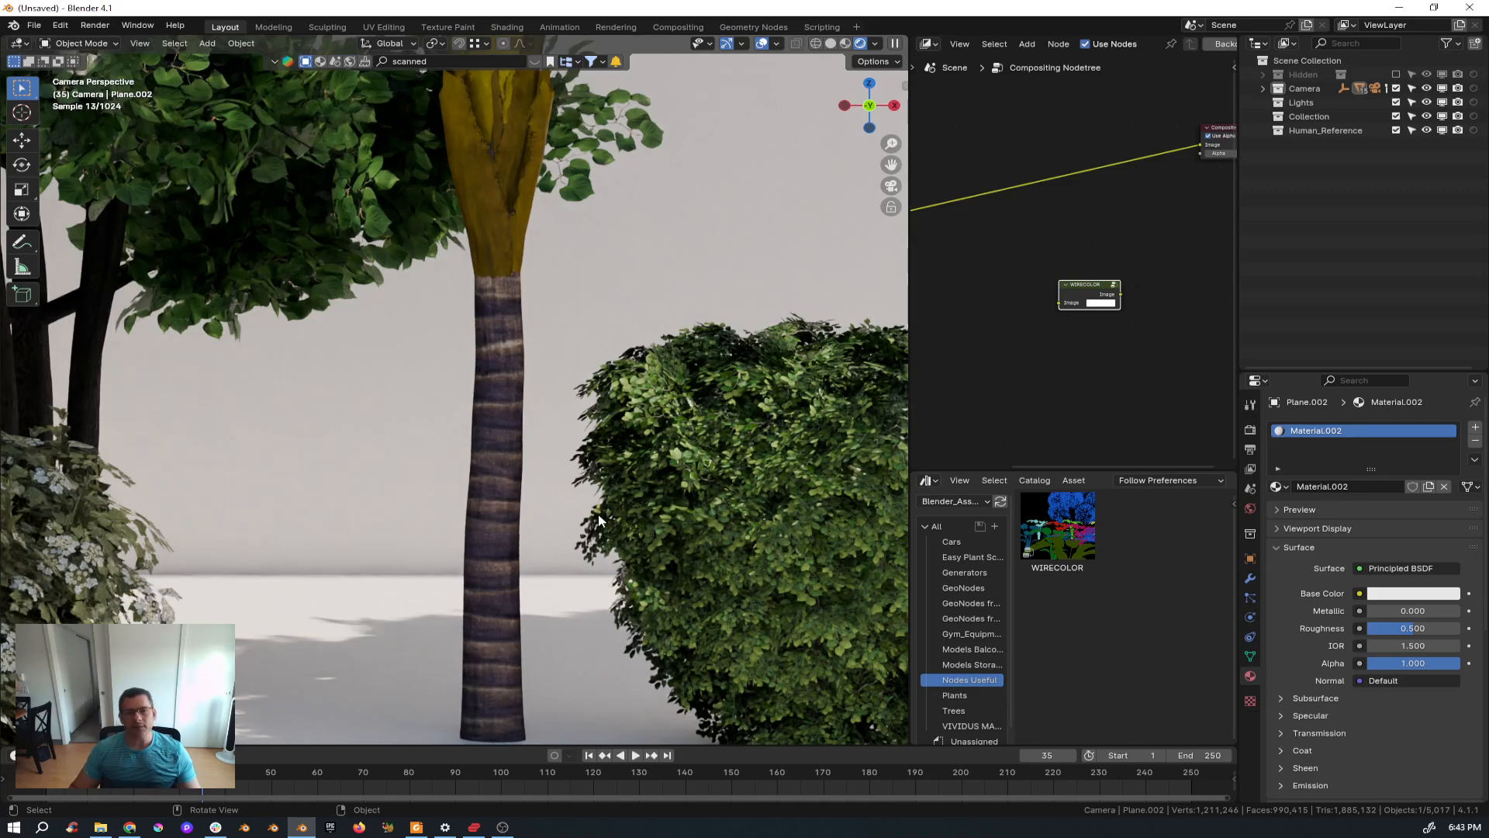
scroll(123, 535, "down", 3)
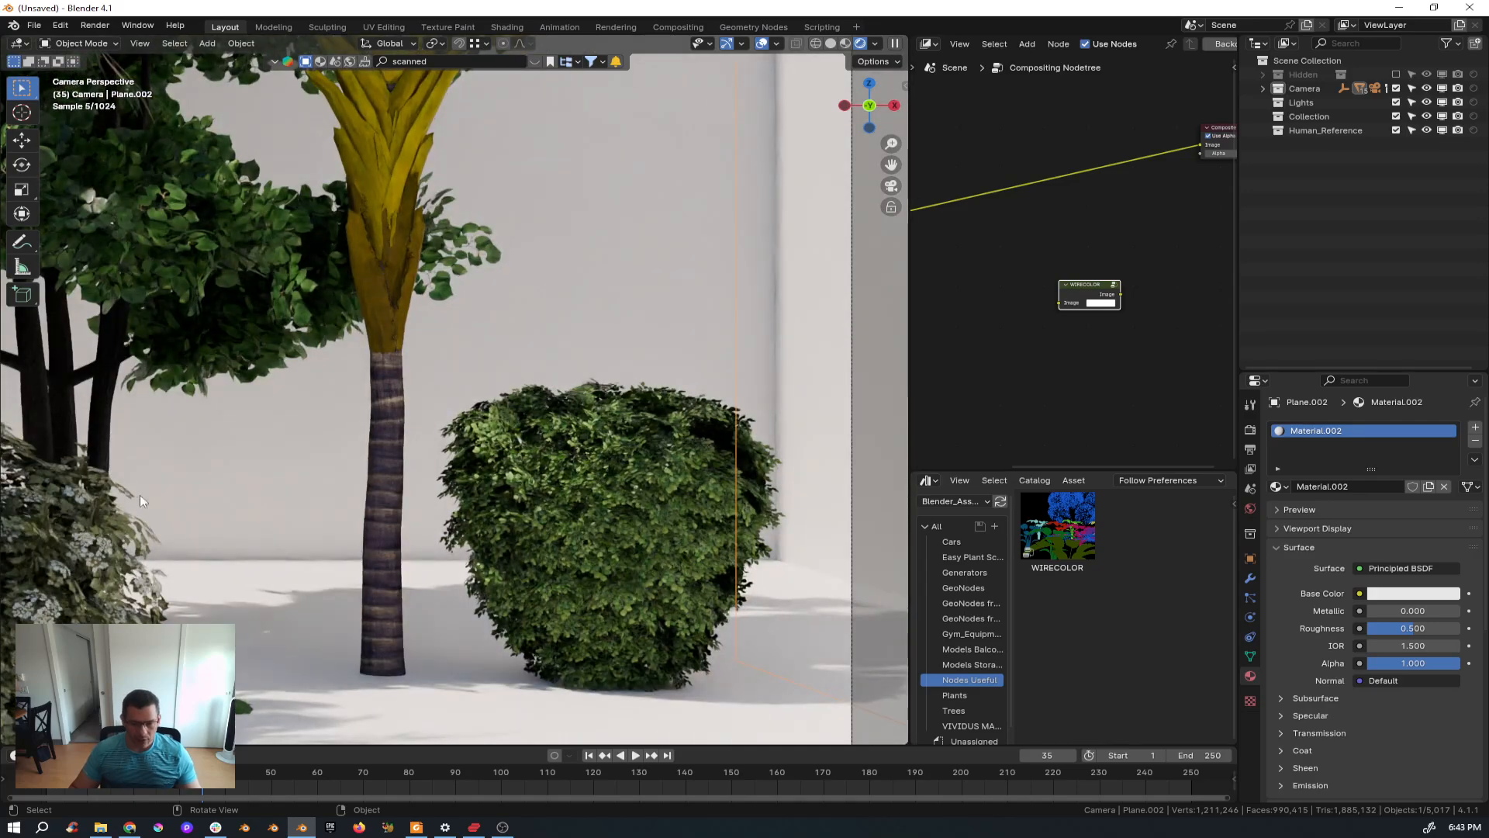
scroll(140, 520, "up", 3)
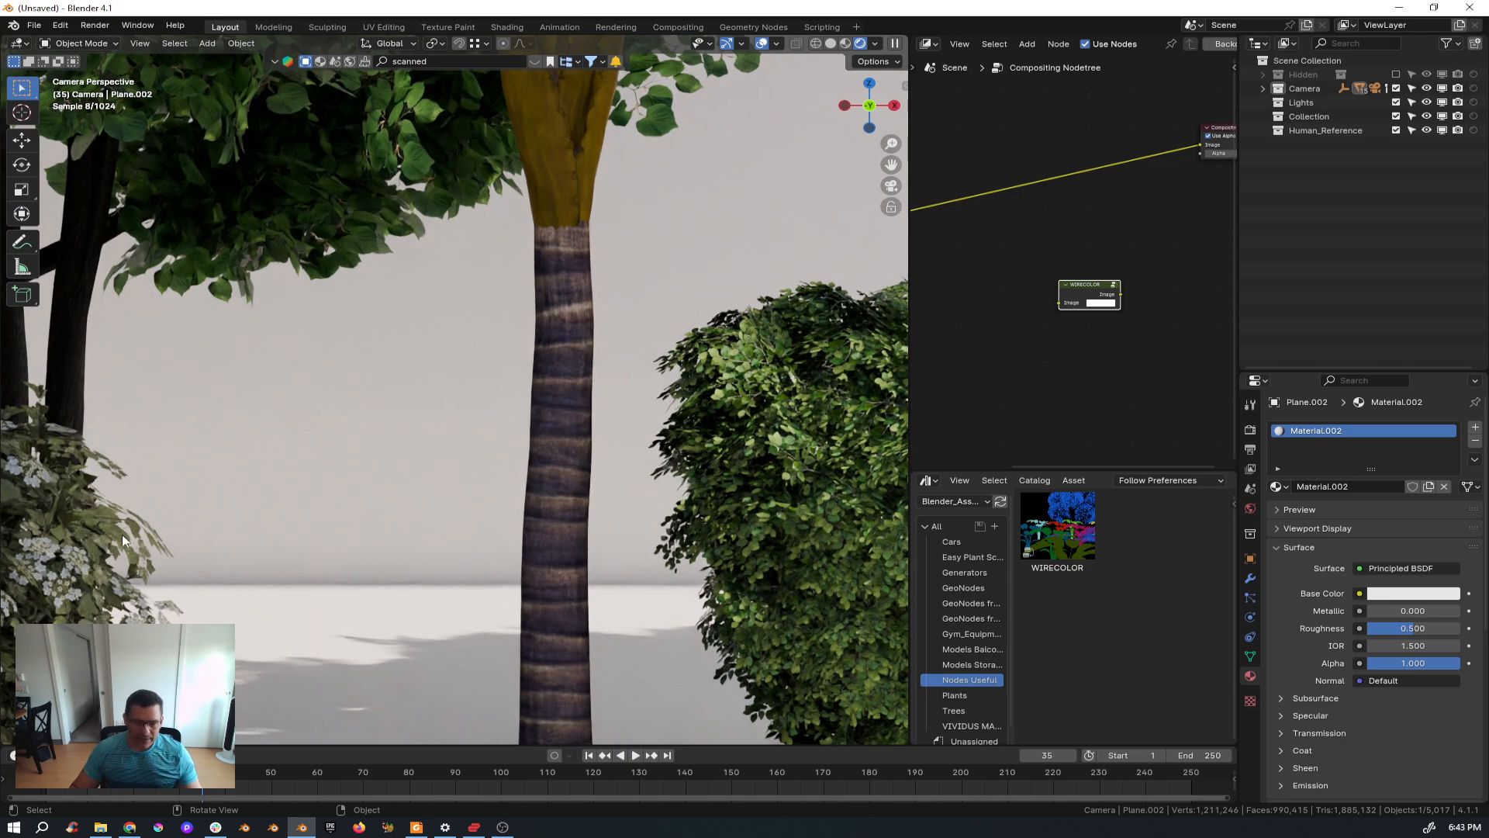
Return the viewport to Solid shading.
left_click(874, 43)
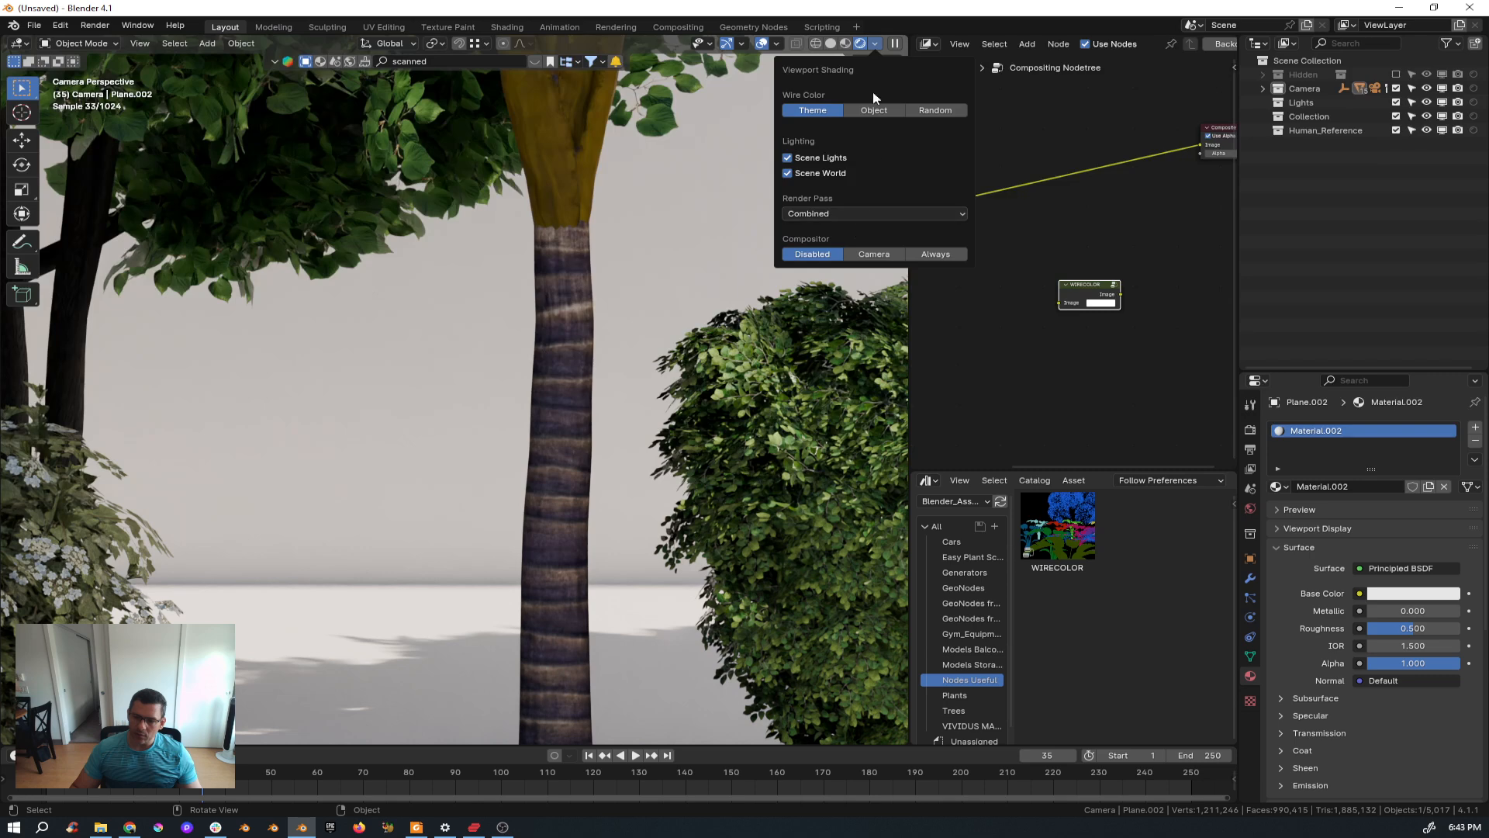
left_click(831, 44)
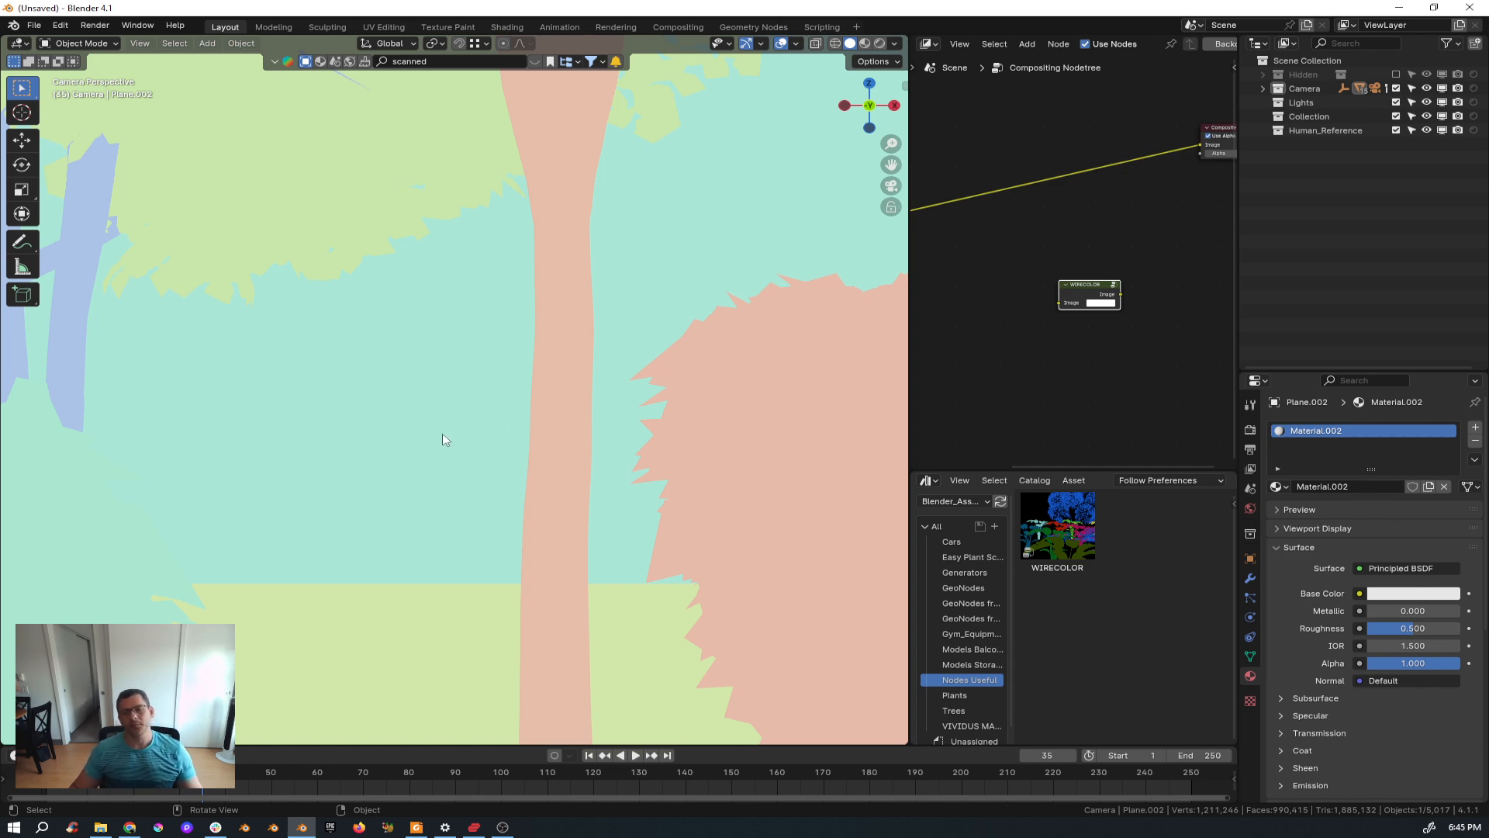
key("z")
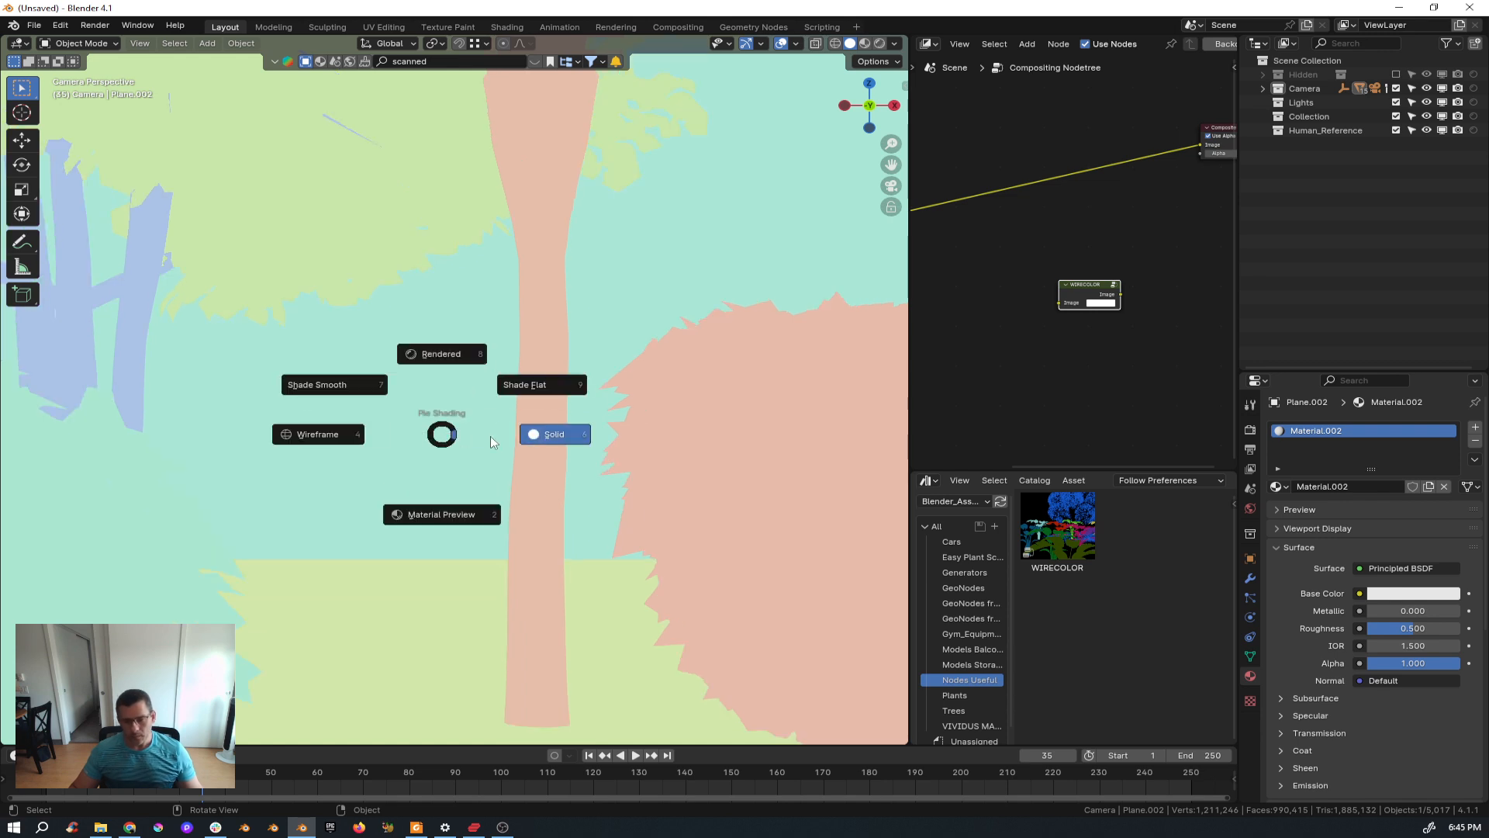
left_click(543, 436)
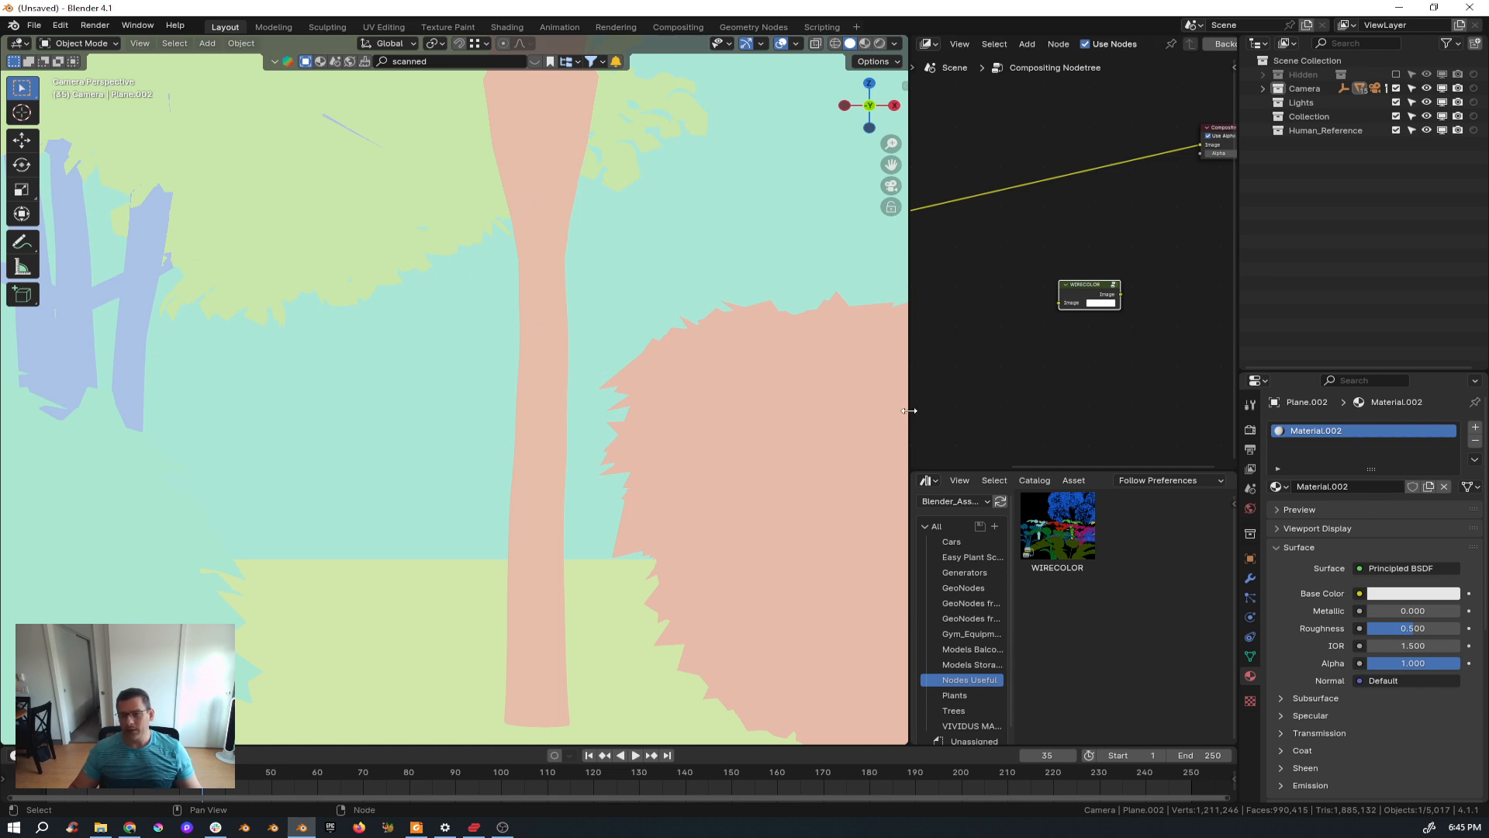
Widen the compositor node editor by shrinking the 3D viewport.
left_click_drag(909, 411, 767, 411)
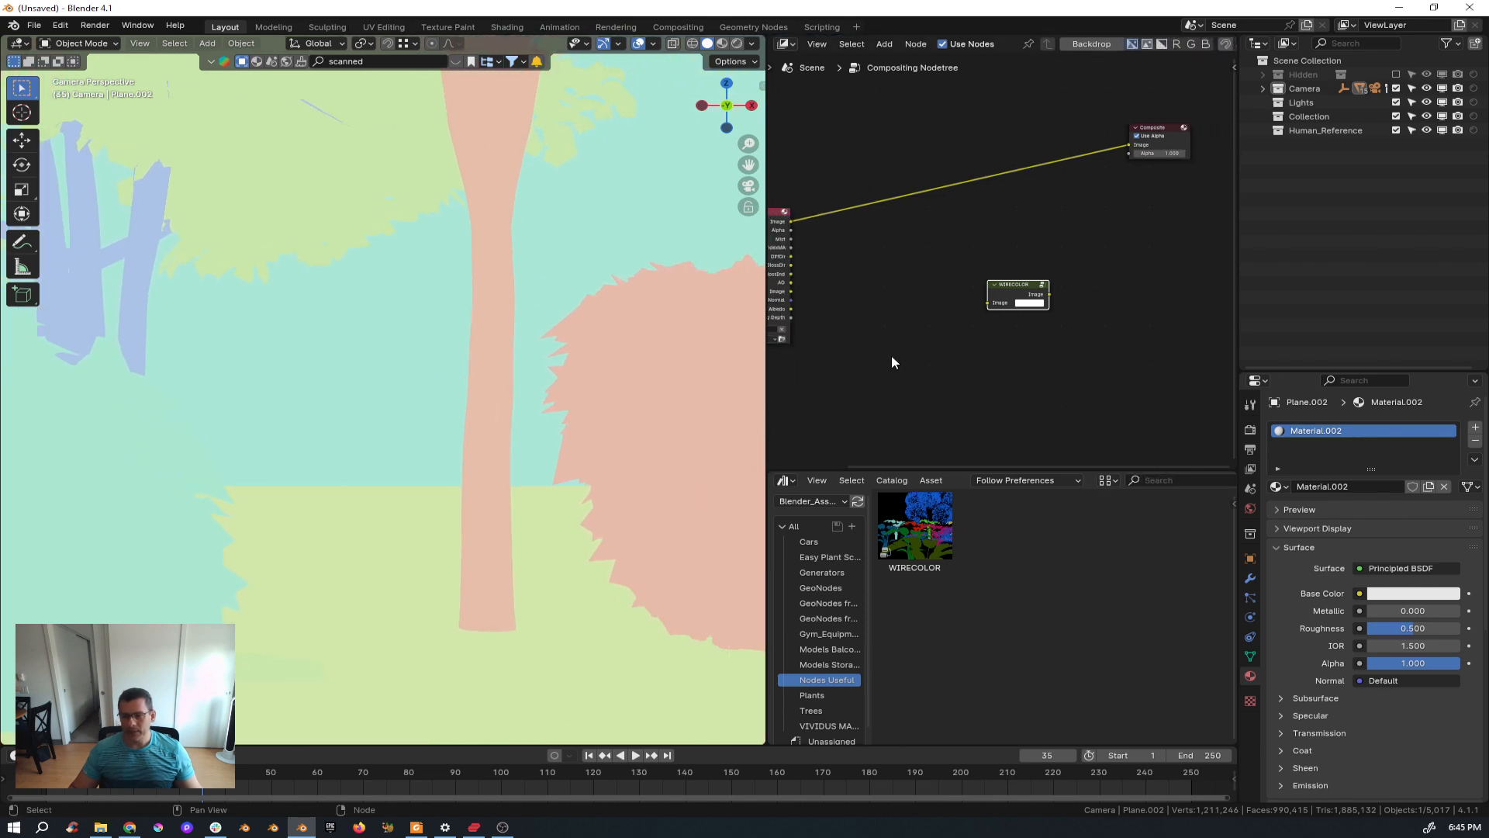
scroll(892, 353, "down", 2)
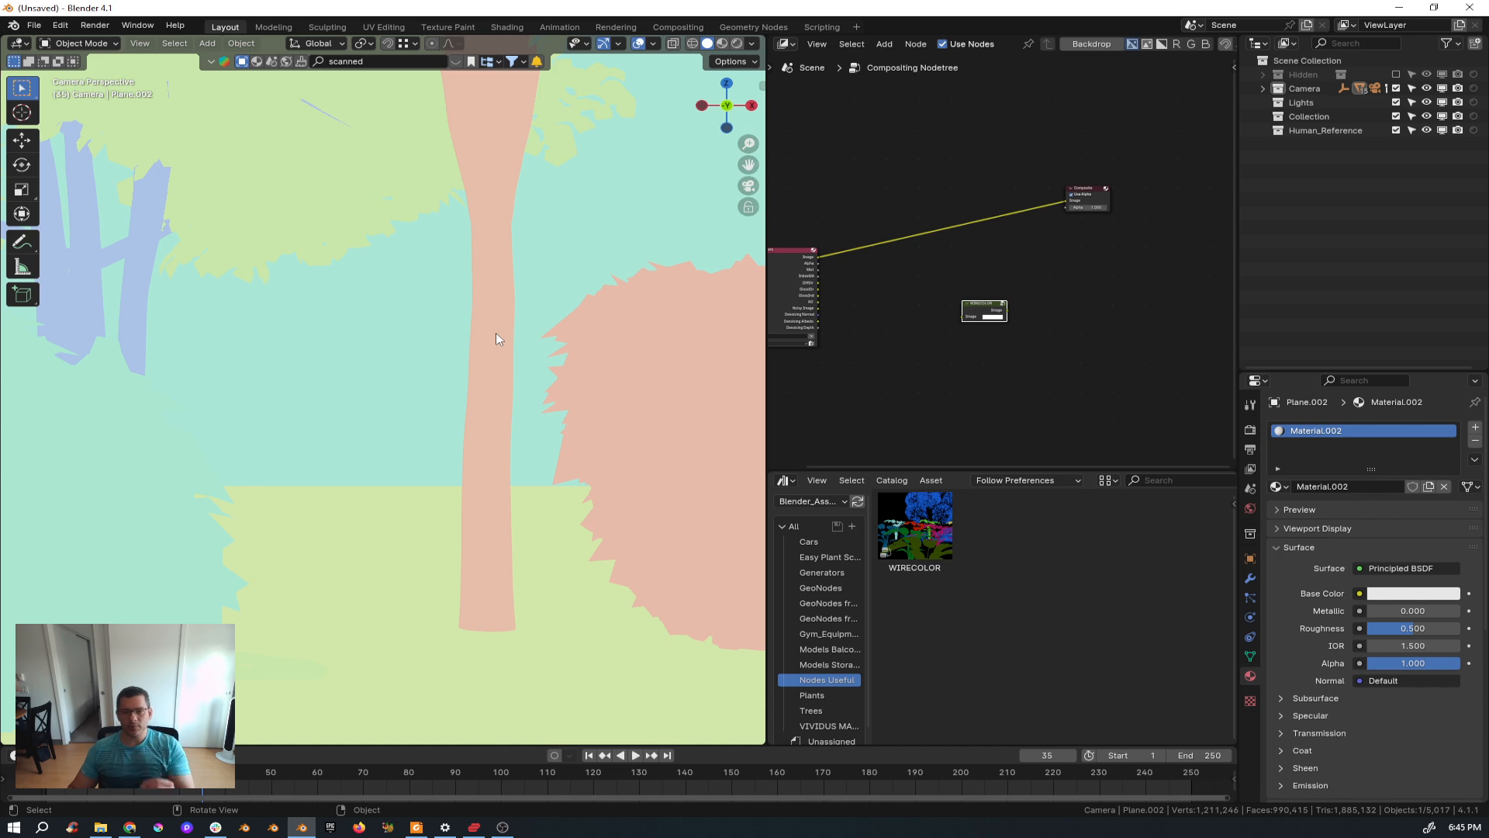
scroll(477, 282, "down", 2)
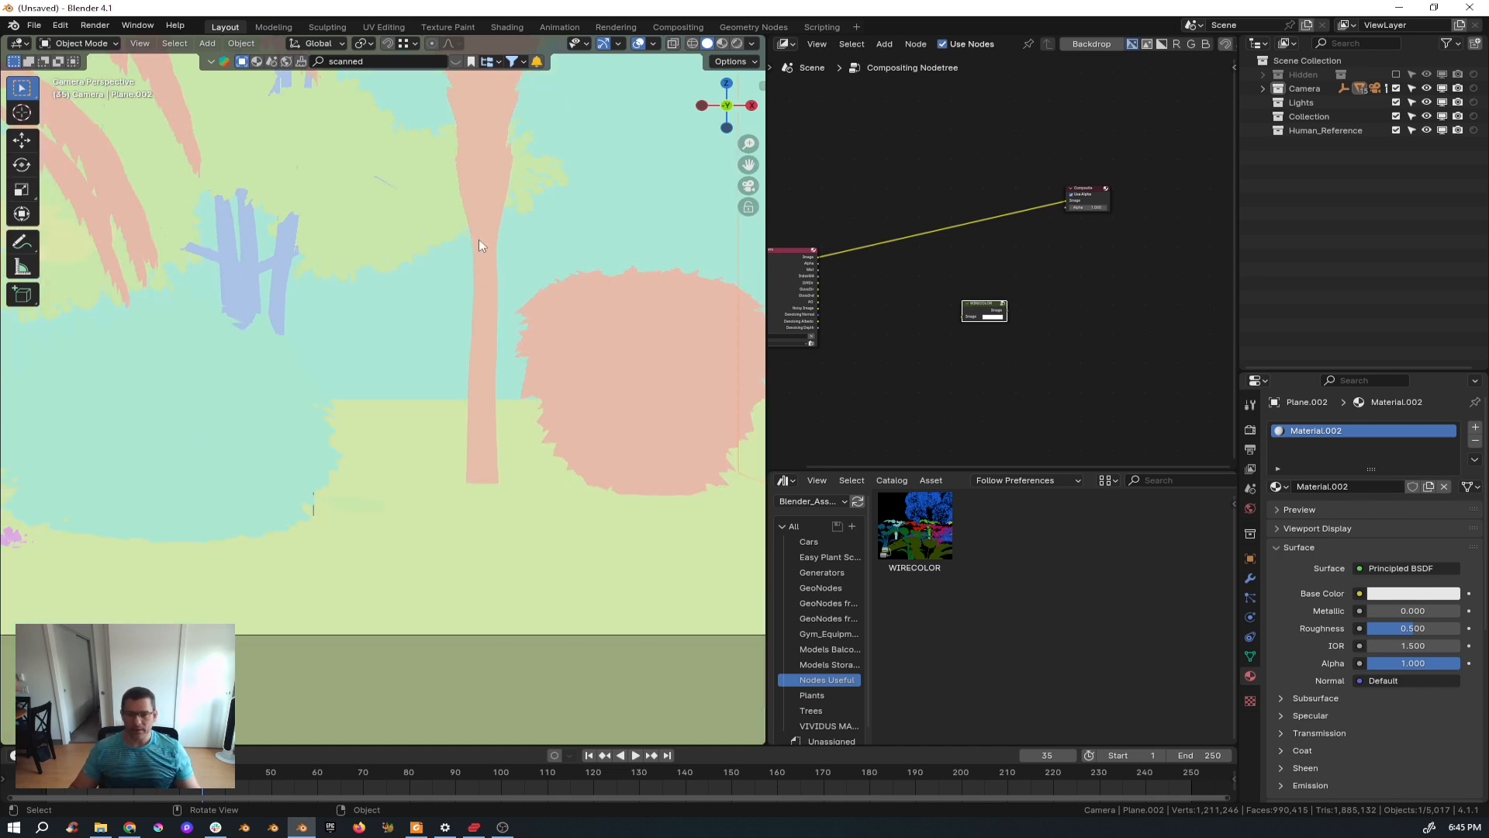
Select the banana palm tree and set its leaf material's Pass Index to 1.
left_click(478, 241)
middle_click_drag(478, 240, 478, 417, "shift")
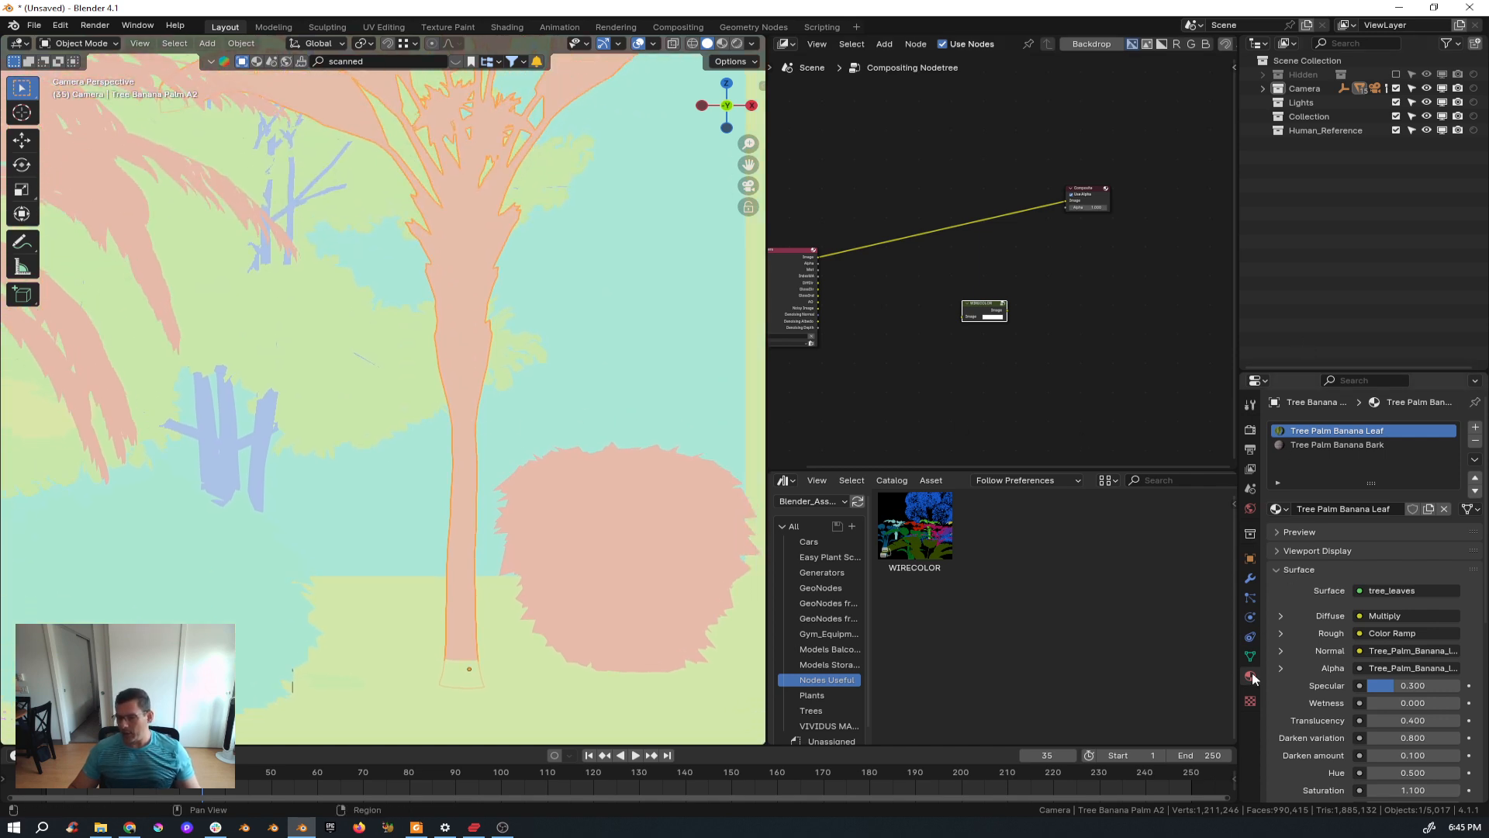
scroll(1318, 665, "down", 10)
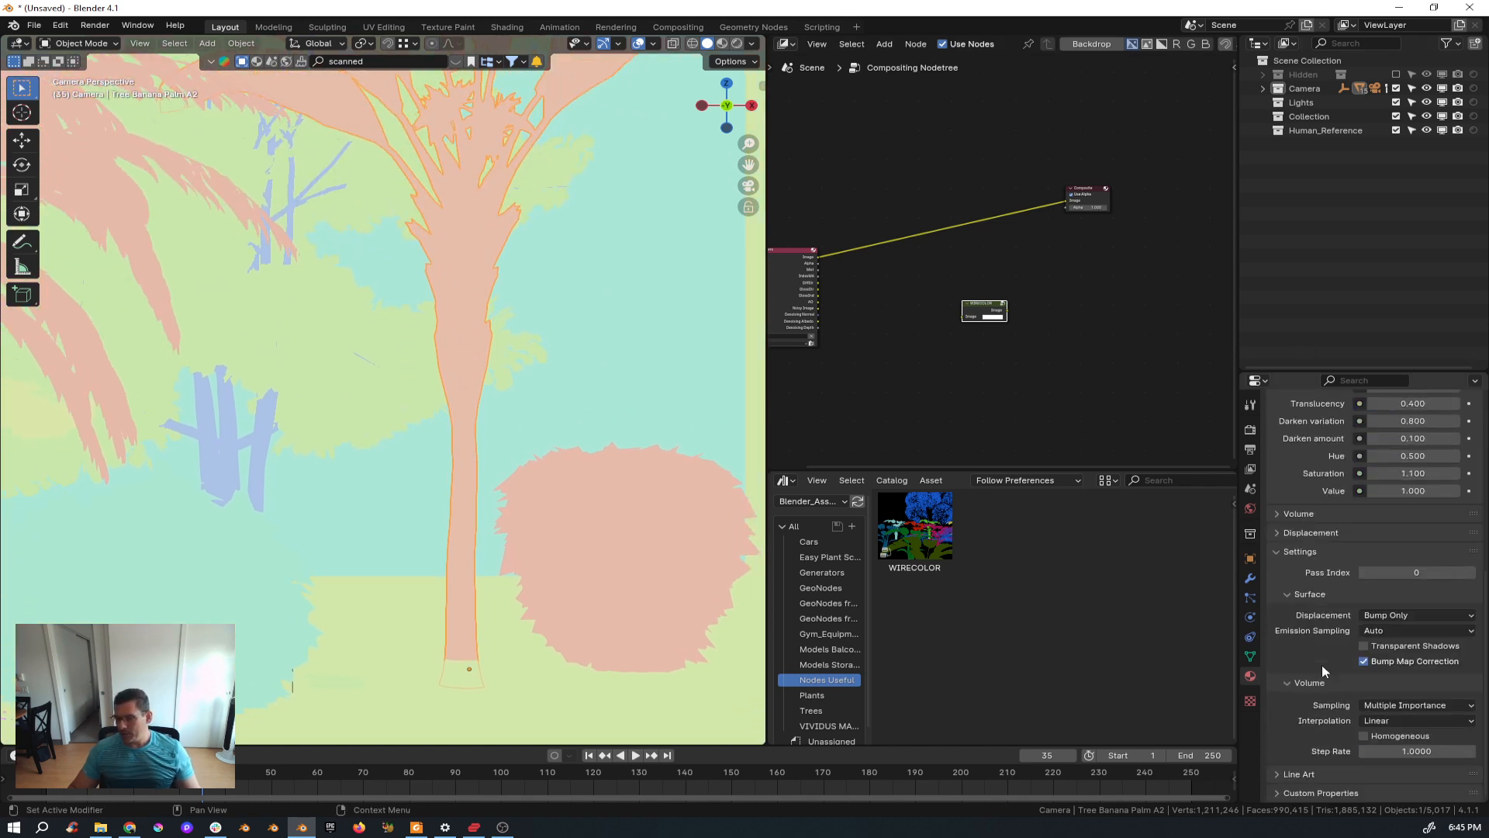
left_click(1471, 572)
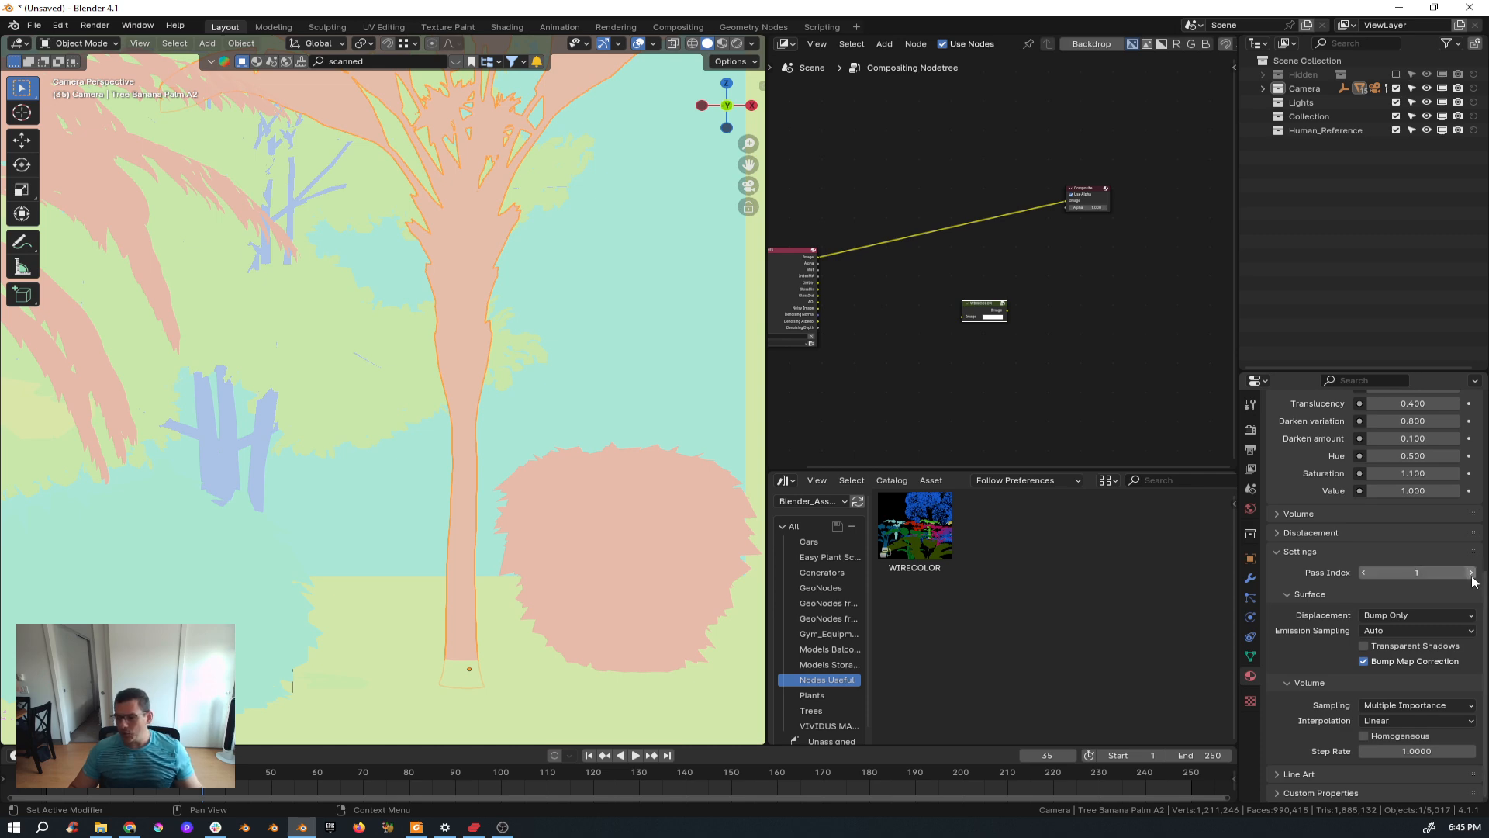
Enable the Material Index pass in the view layer passes.
left_click(1250, 469)
left_click(1289, 486)
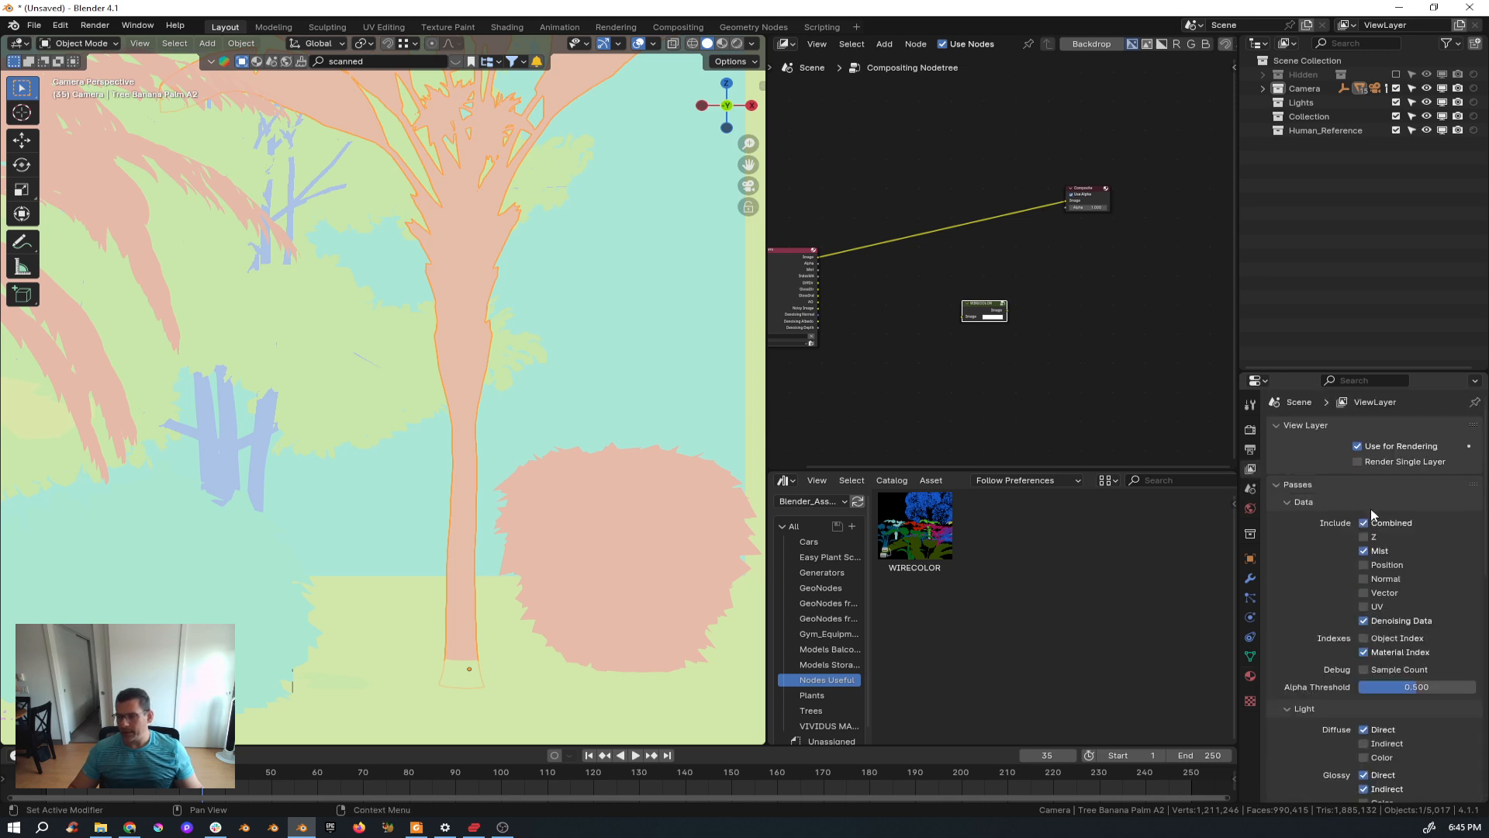
left_click(1367, 654)
left_click(1365, 653)
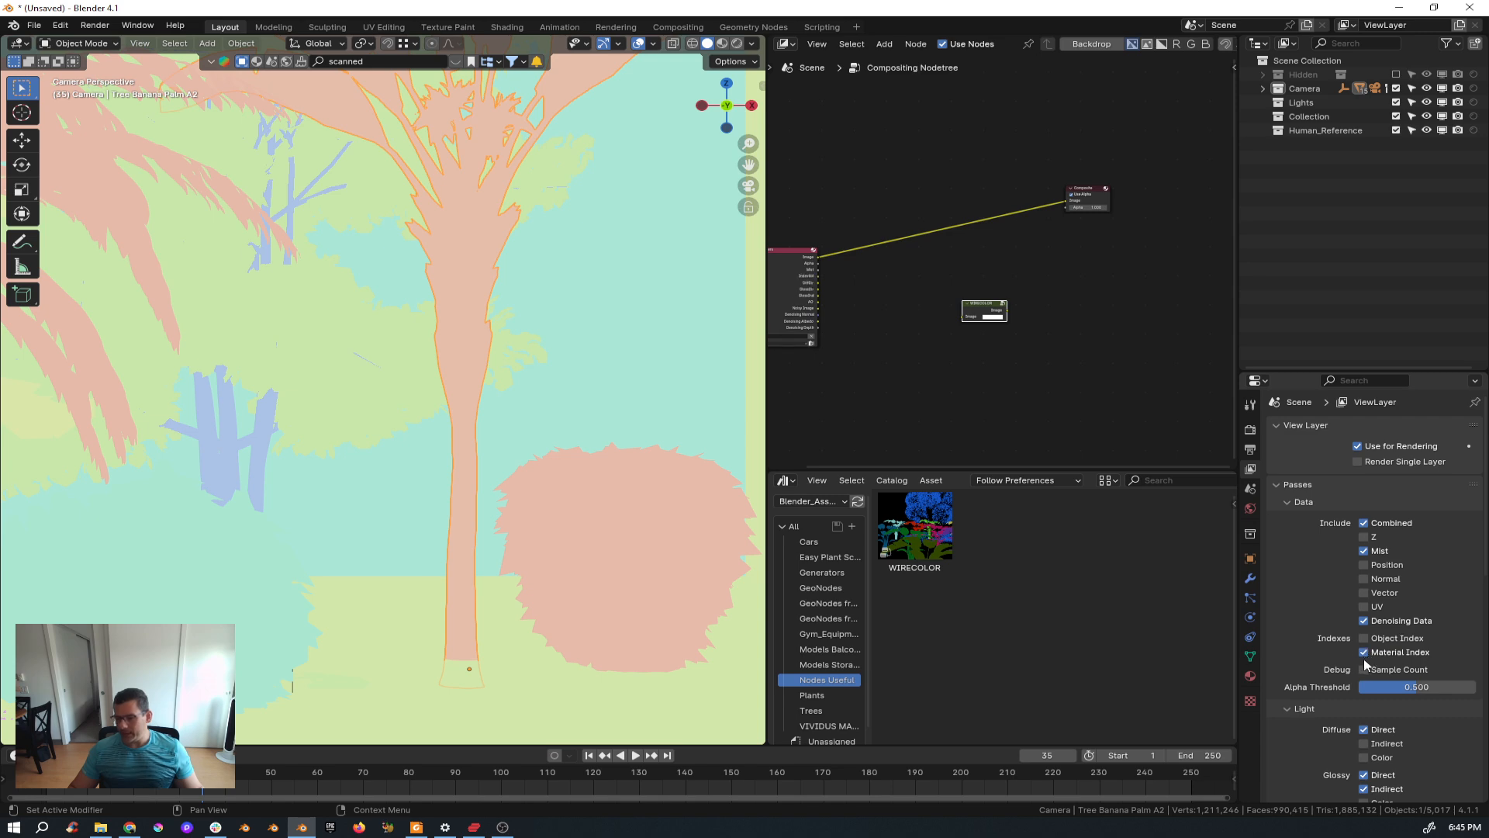
Render the current frame.
scroll(527, 410, "down", 2)
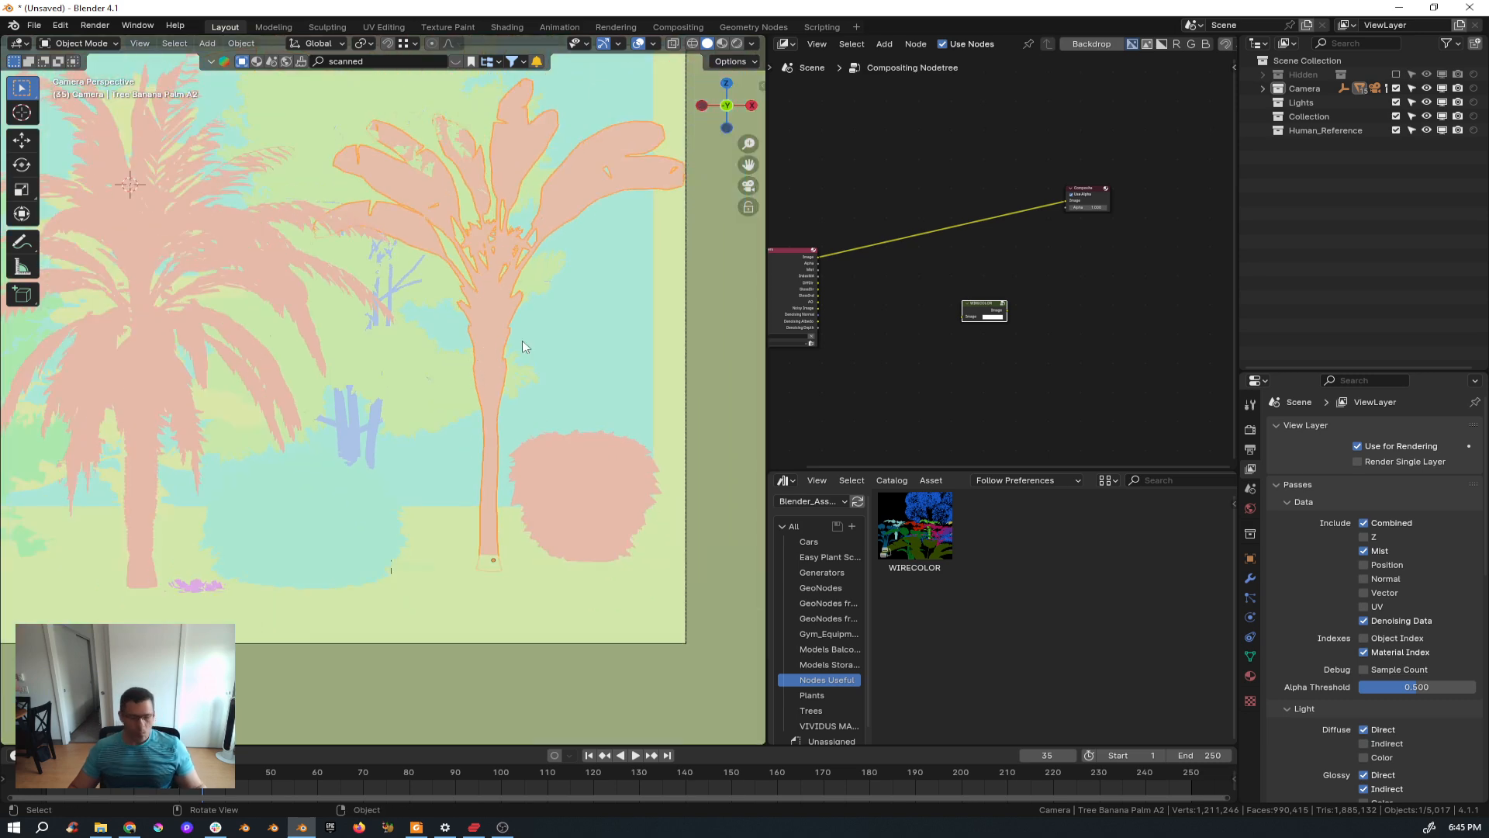
key("z")
left_click(619, 342)
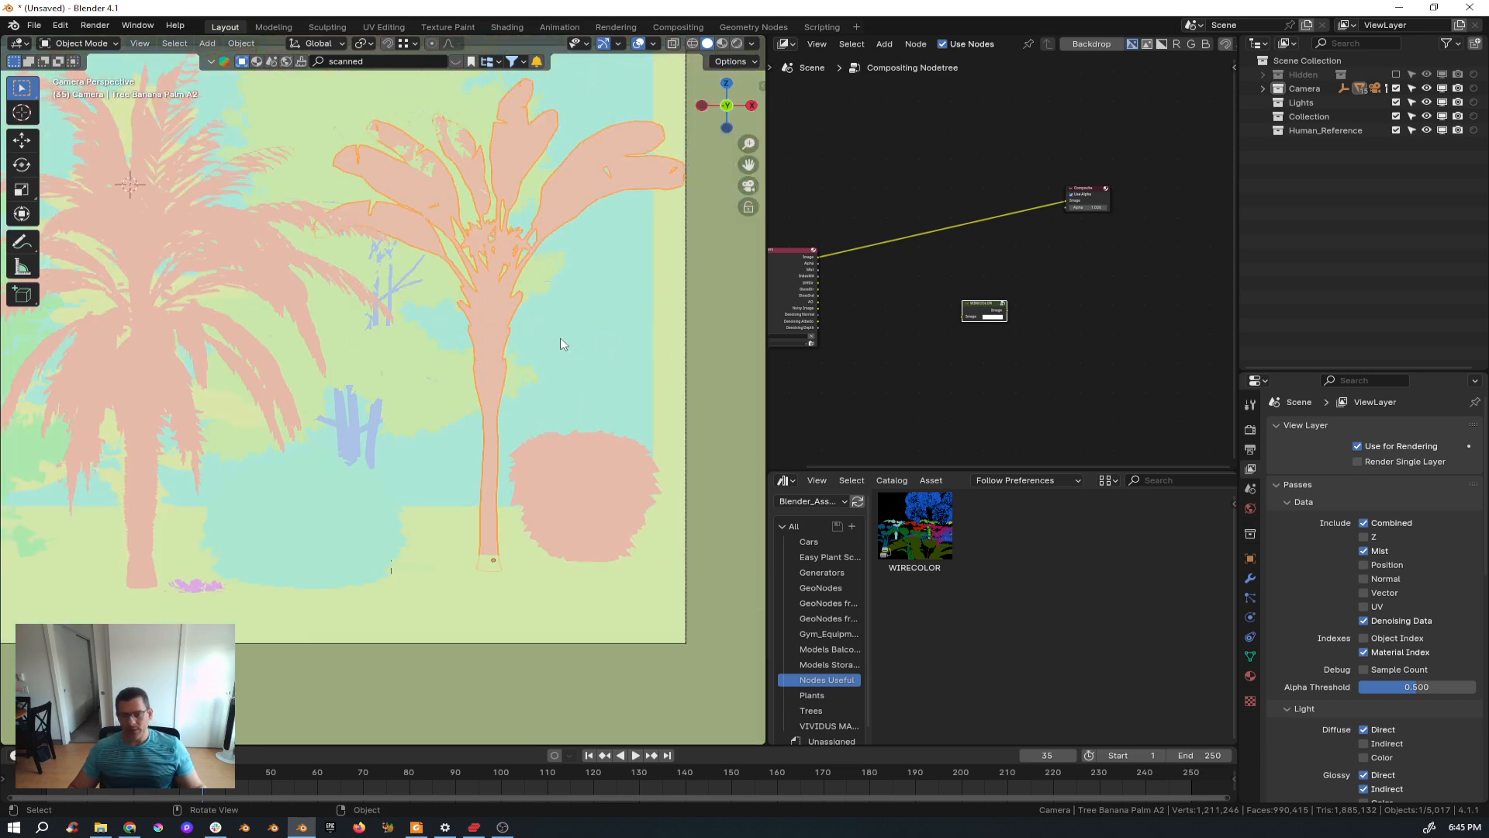
middle_click_drag(880, 309, 894, 305)
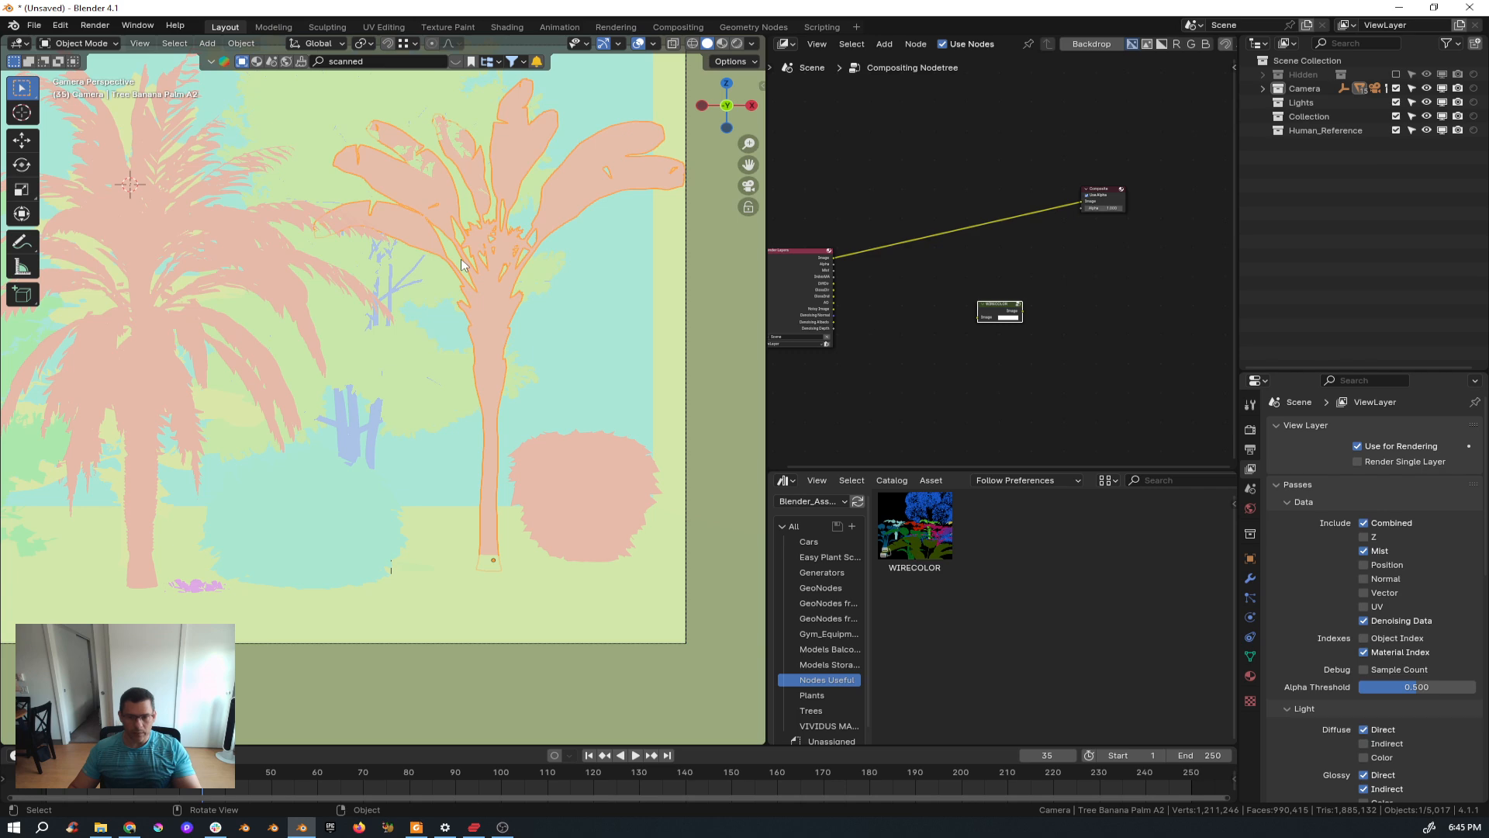
key("F12")
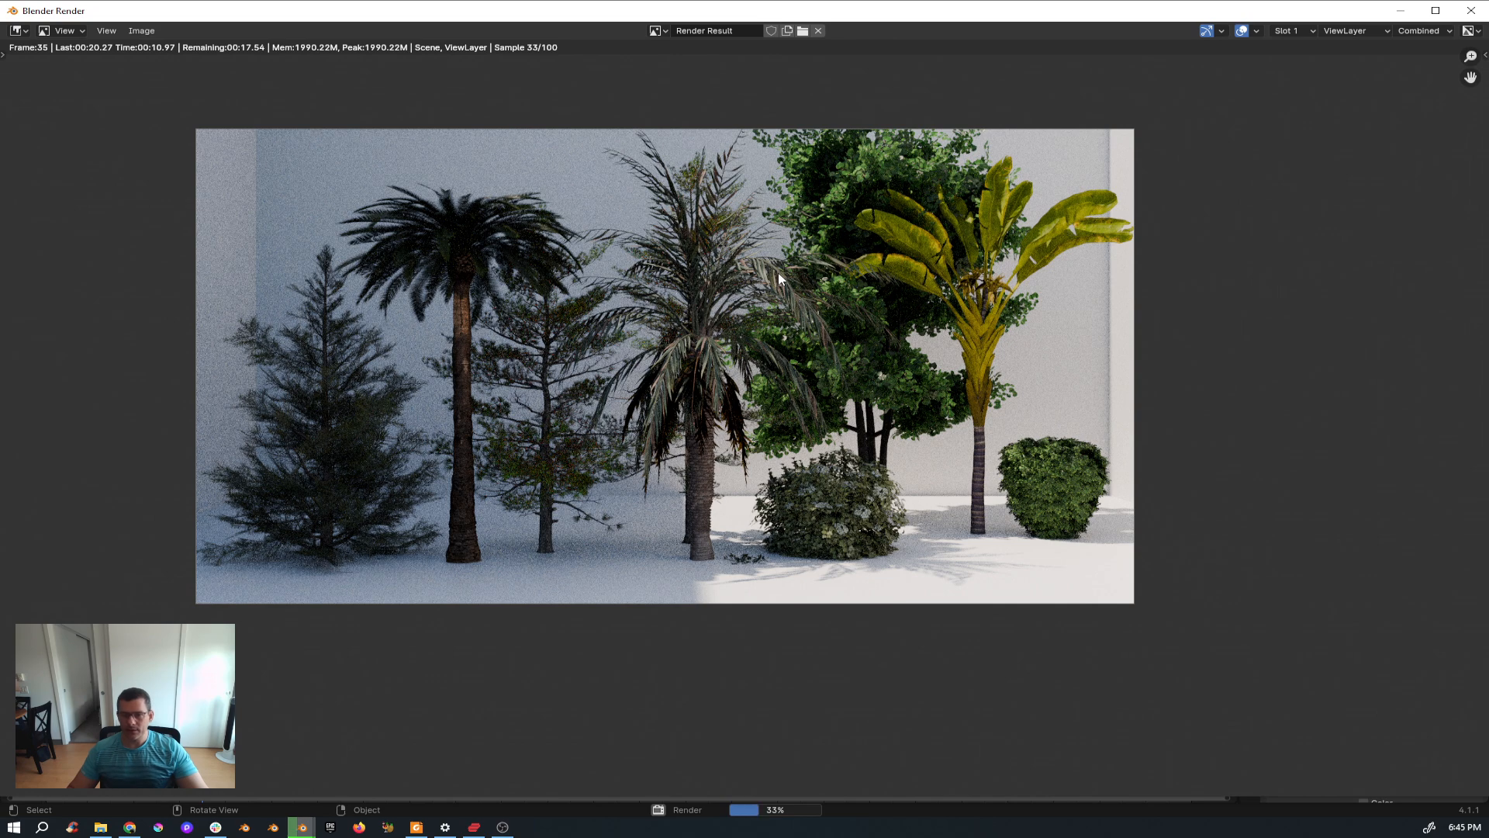
Pan and zoom around the rendered image to inspect it, then close the render window.
middle_click_drag(778, 272, 711, 307)
middle_click_drag(606, 285, 673, 289)
scroll(667, 279, "up", 1)
scroll(673, 294, "down", 2)
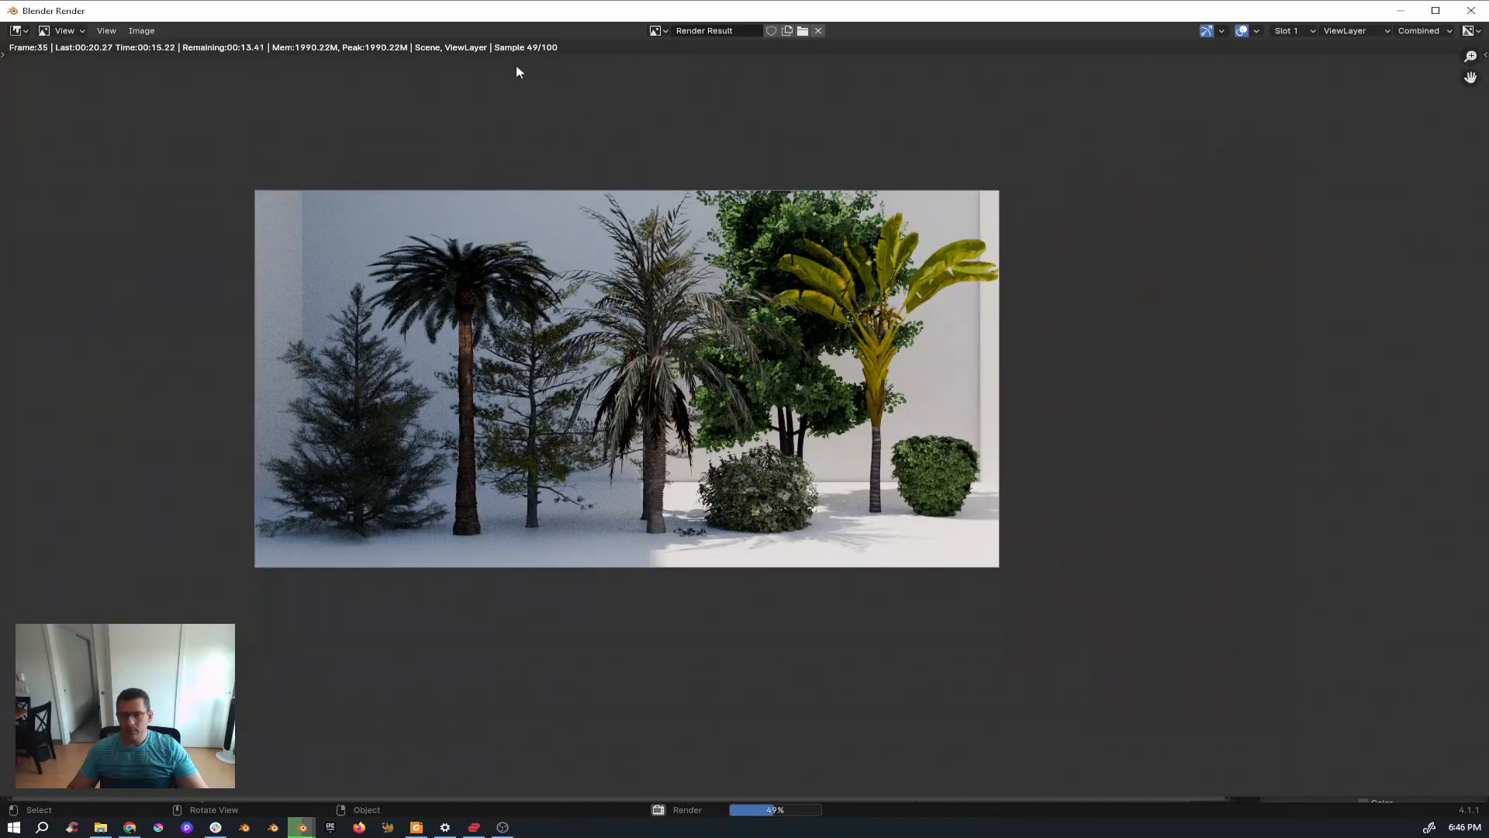
middle_click_drag(732, 374, 659, 408)
scroll(659, 411, "up", 1)
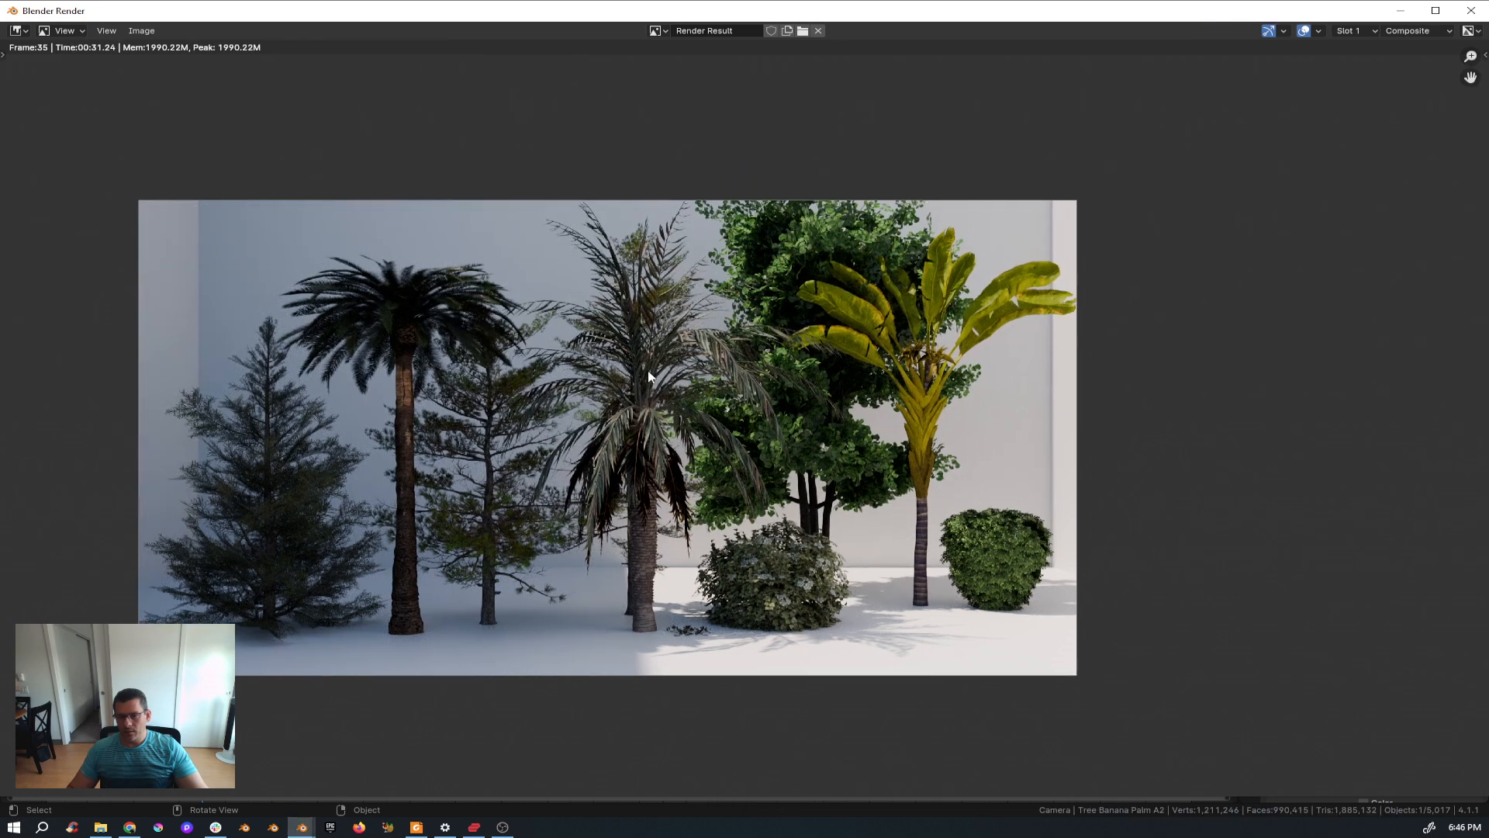
left_click_drag(811, 14, 483, 77)
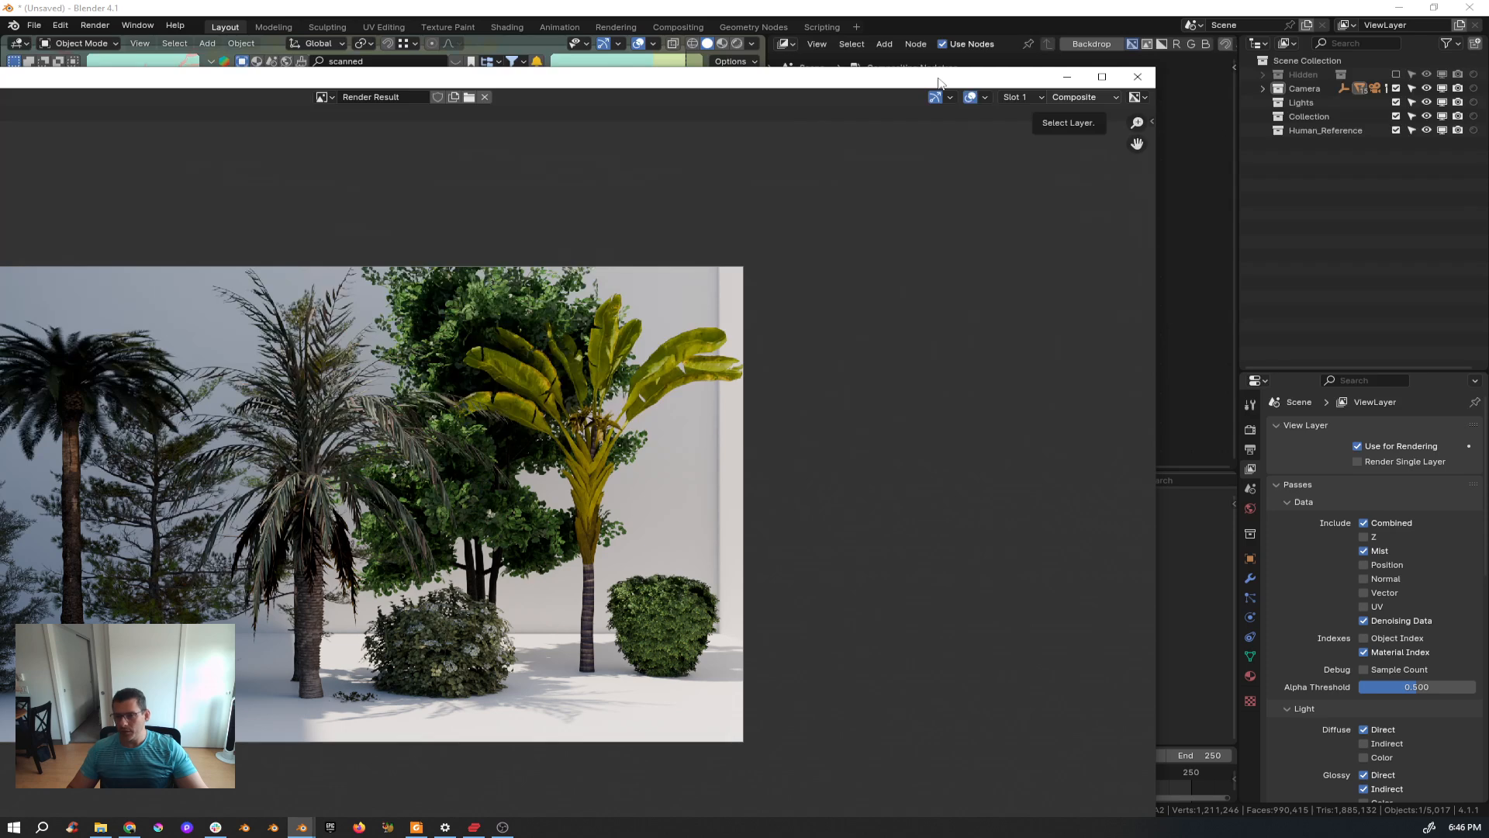
left_click(1138, 76)
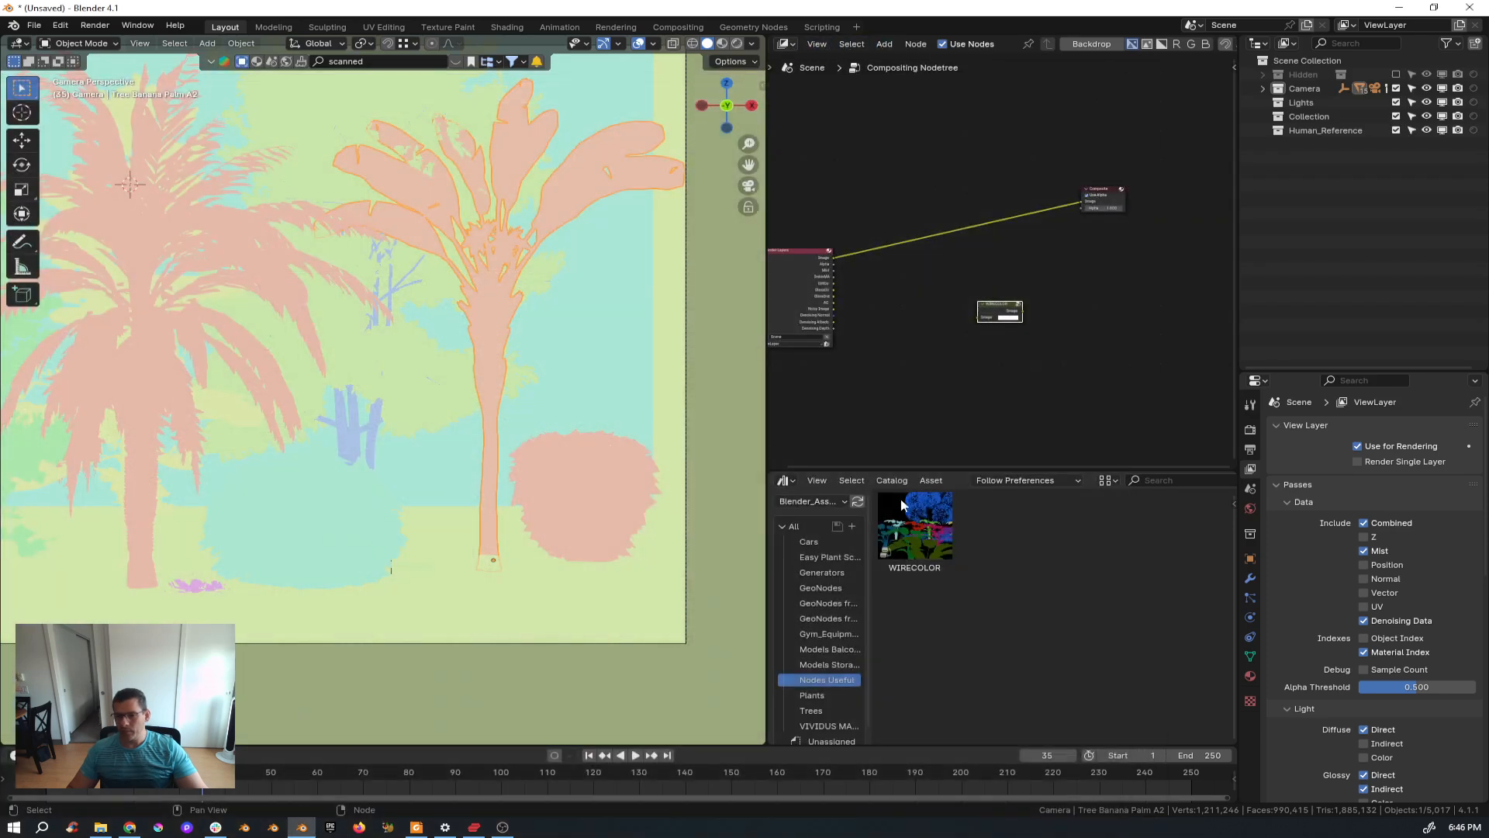
Split the 3D viewport and turn the upper area into an Image Editor.
left_click(902, 505)
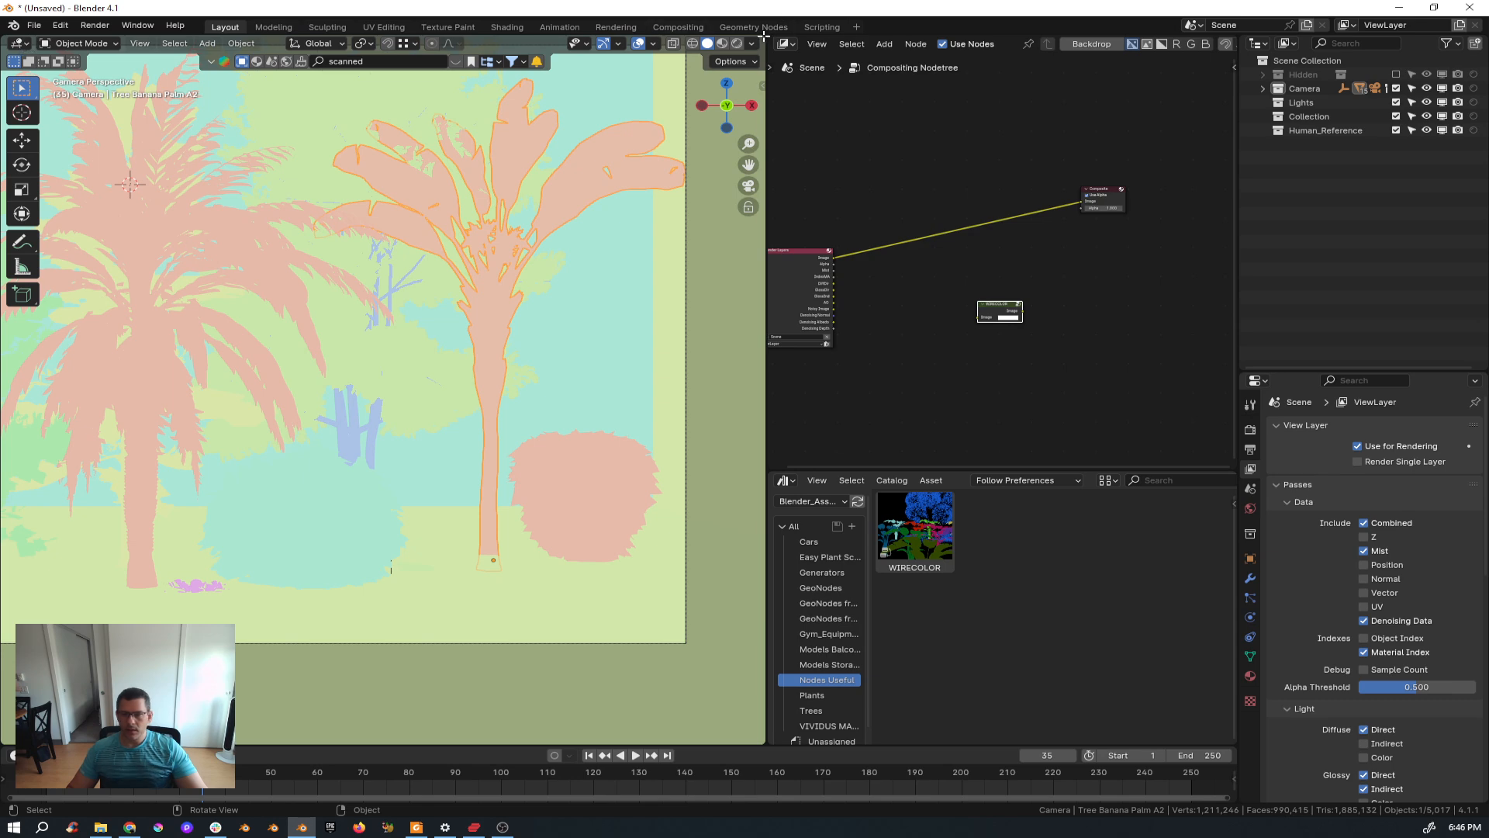
left_click_drag(764, 37, 799, 664)
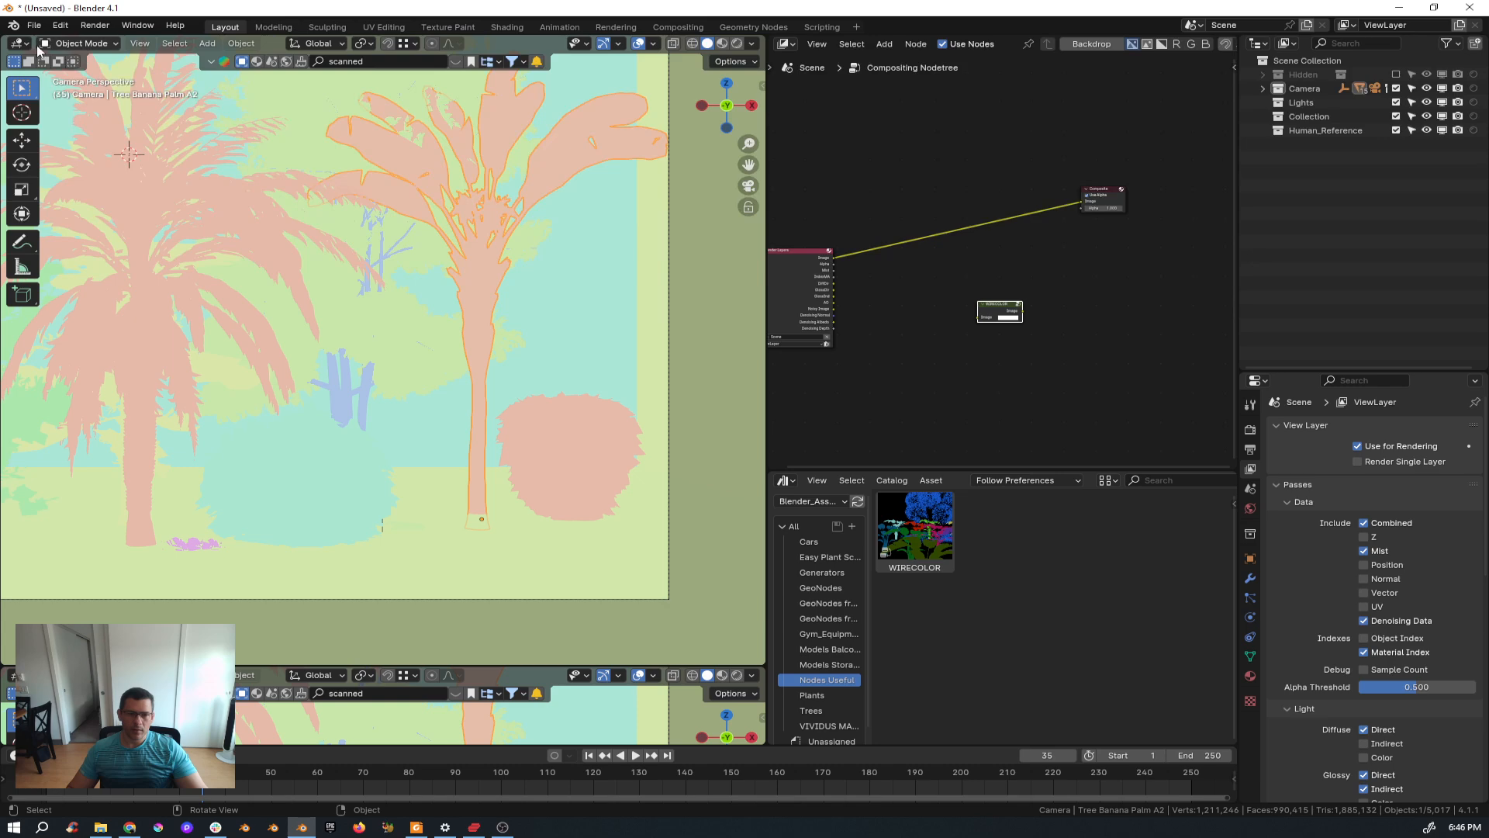
left_click(21, 43)
left_click(60, 105)
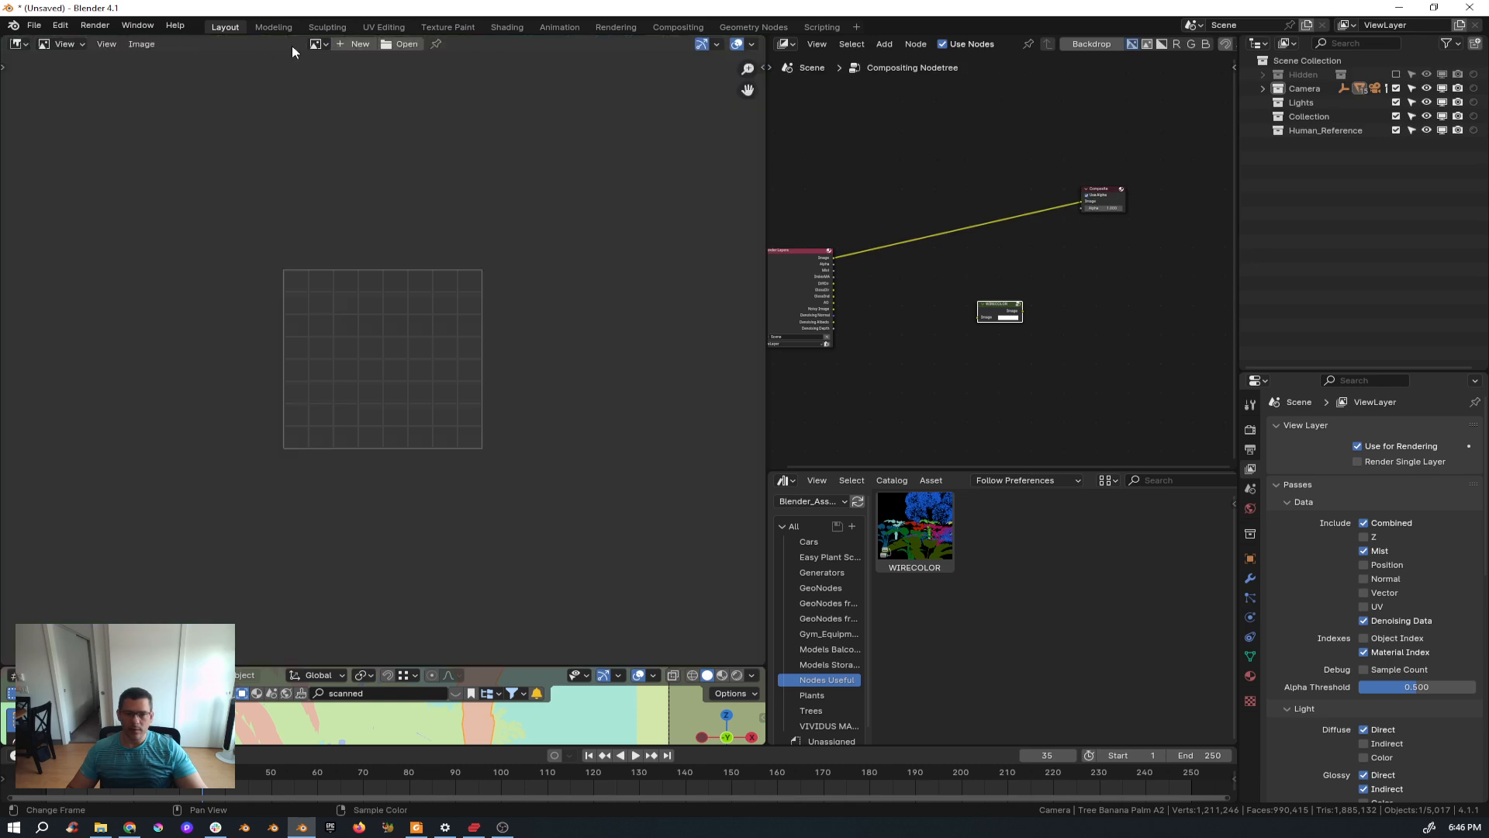
Display the Render Result in the new image editor.
left_click(317, 44)
type("ren")
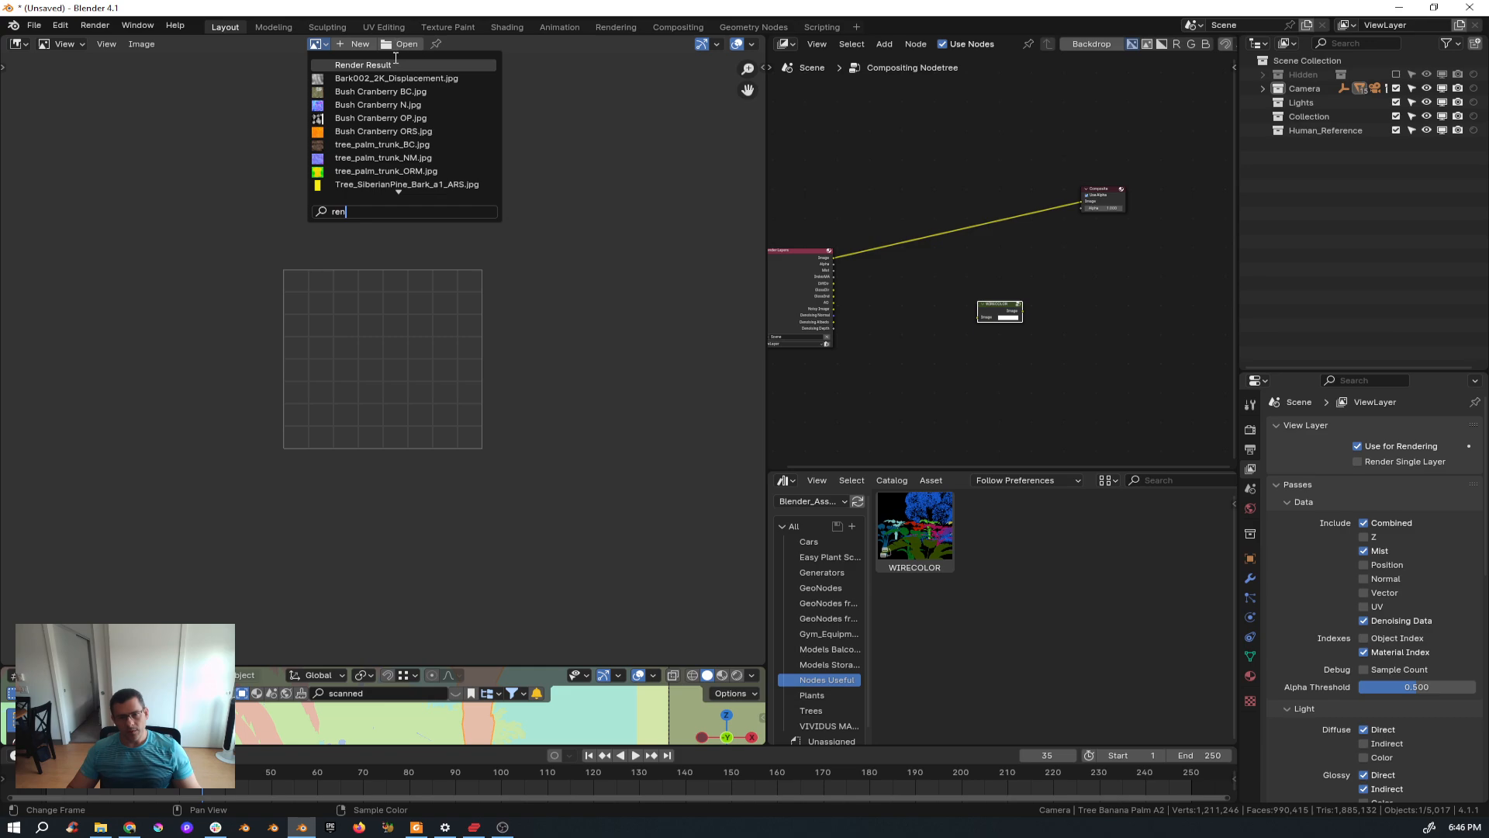
left_click(396, 65)
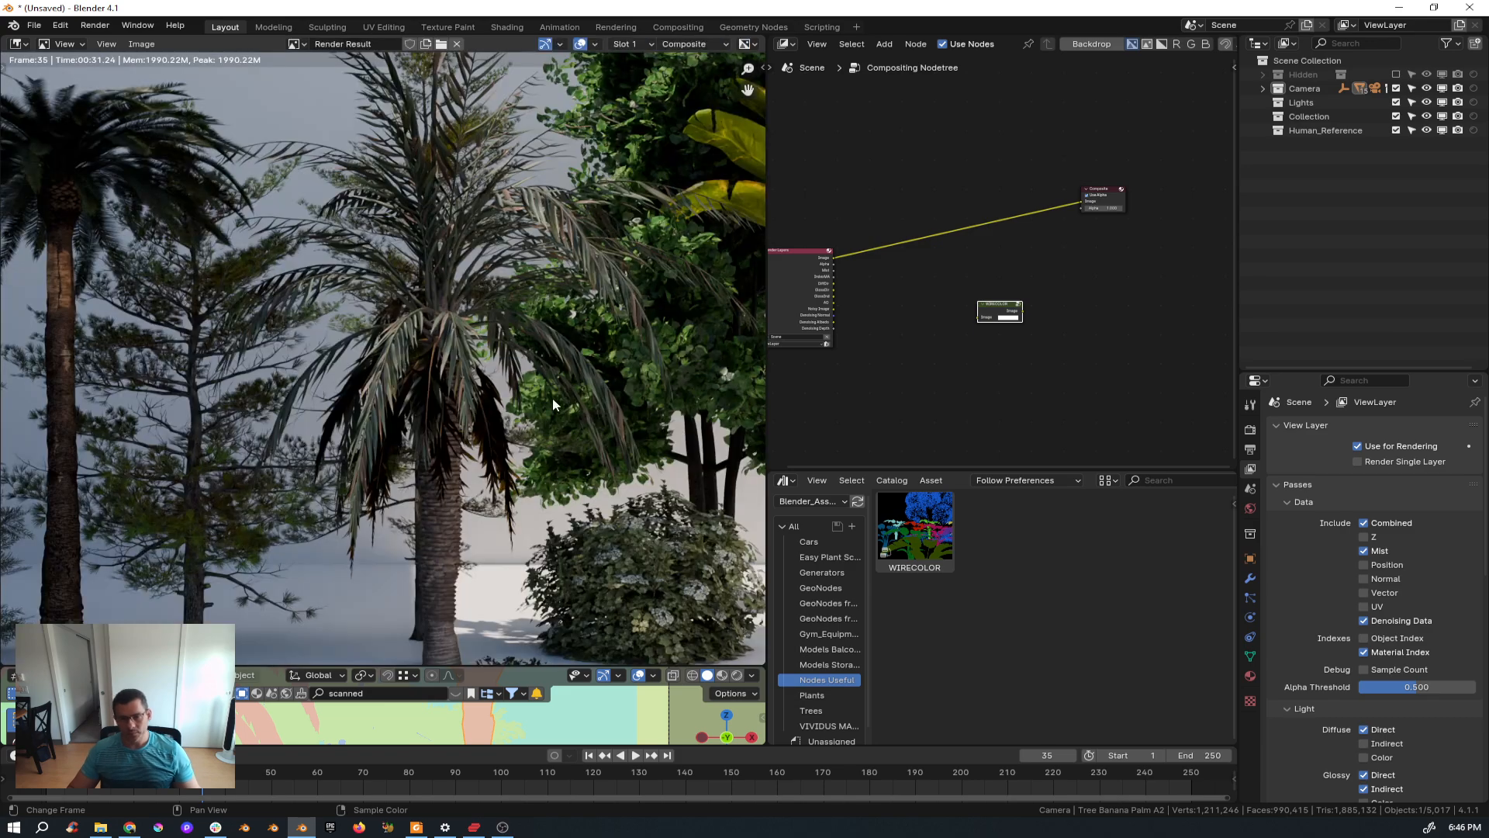
Move the Composite node beside the Render Layers node and connect the IndexMA output to its Image input.
scroll(553, 404, "down", 3)
scroll(467, 355, "up", 5)
middle_click_drag(987, 397, 1128, 457)
scroll(988, 362, "up", 10)
middle_click_drag(998, 361, 801, 373)
scroll(832, 368, "down", 2)
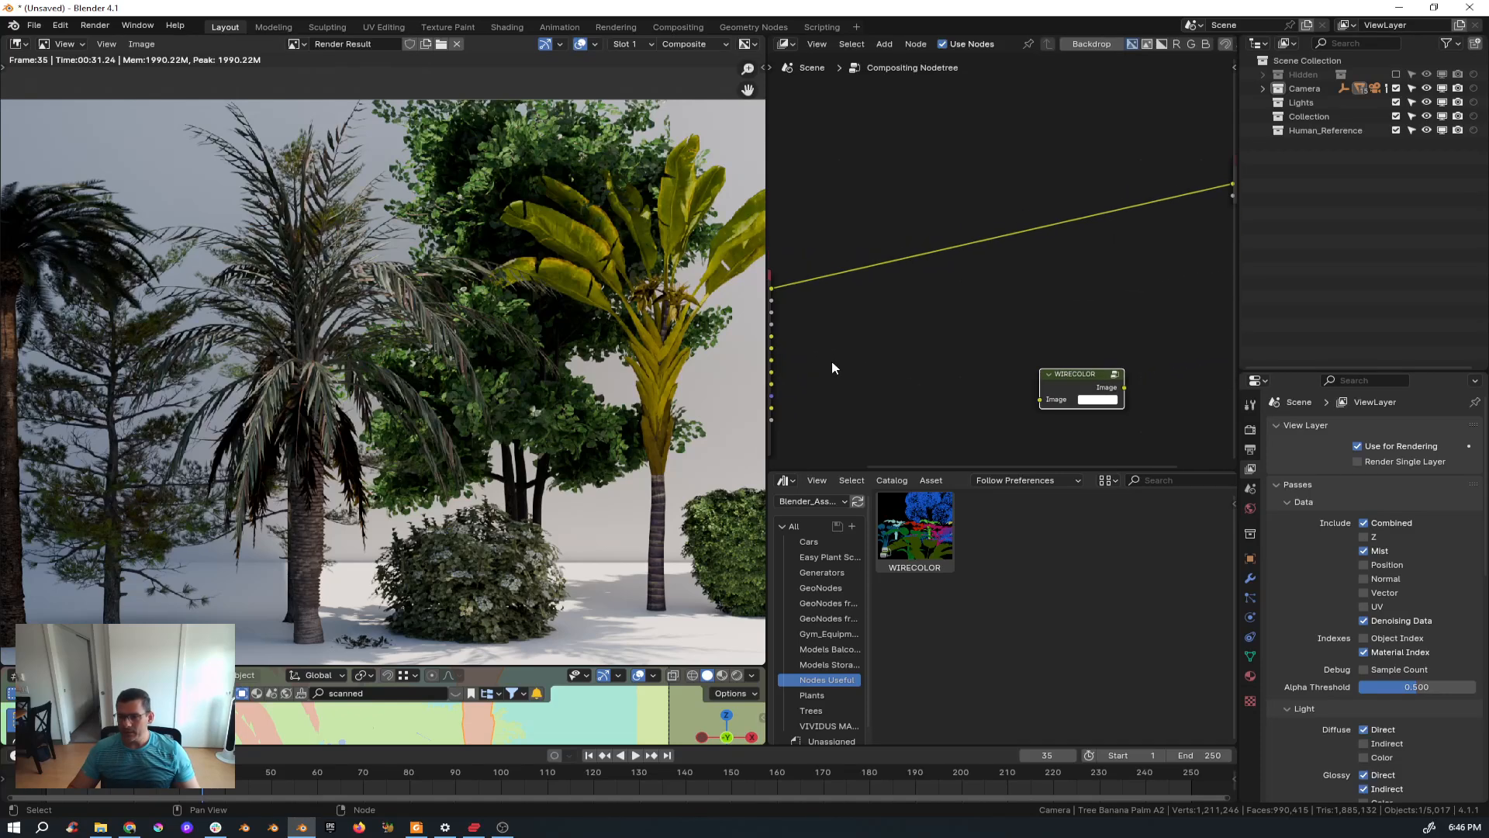
scroll(853, 353, "down", 1)
left_click(1206, 188)
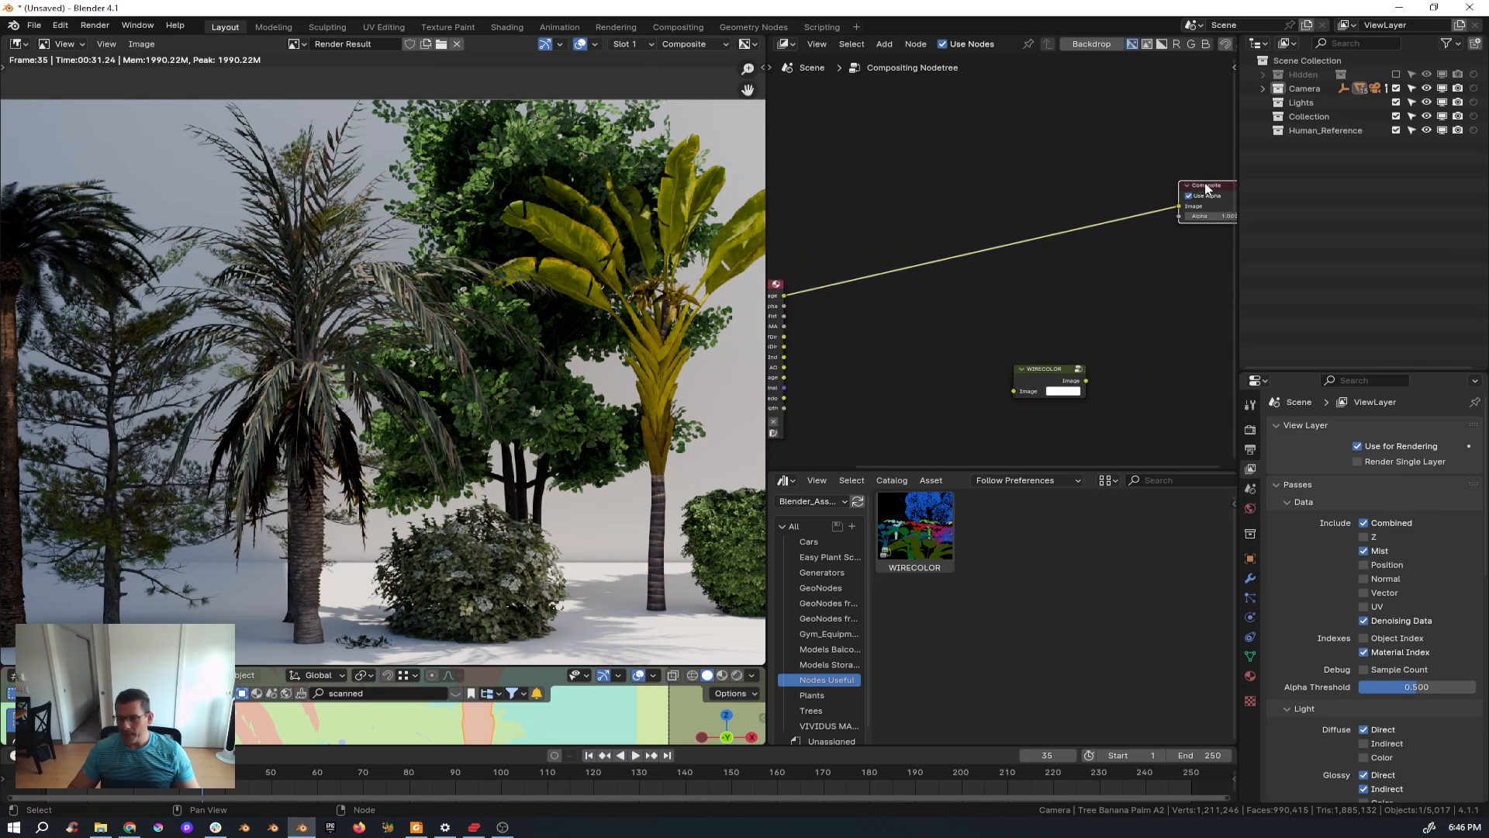
left_click_drag(1206, 188, 937, 266)
middle_click_drag(845, 293, 957, 279)
scroll(889, 283, "up", 4)
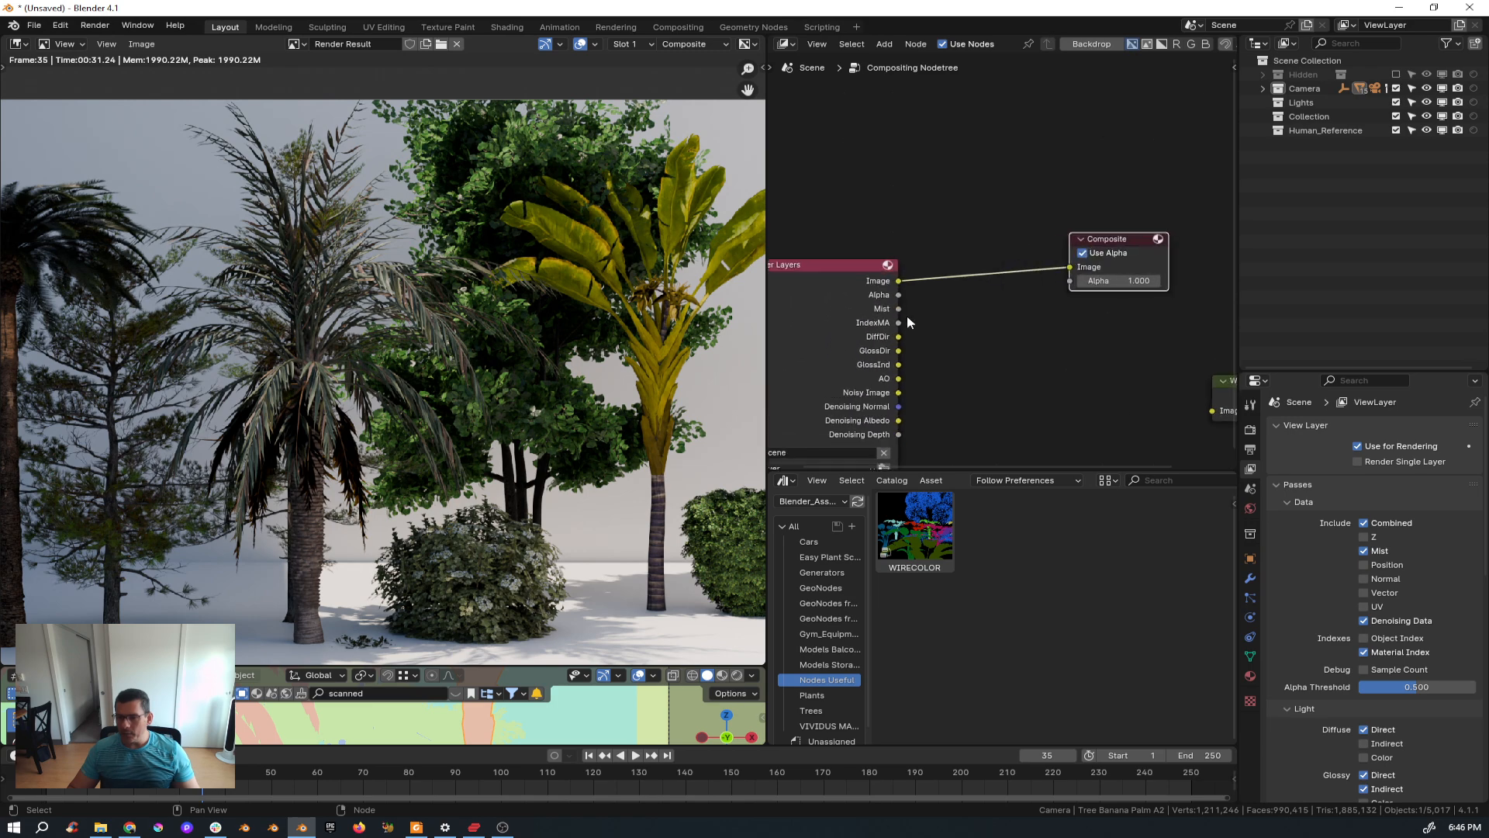
left_click_drag(898, 323, 1069, 267)
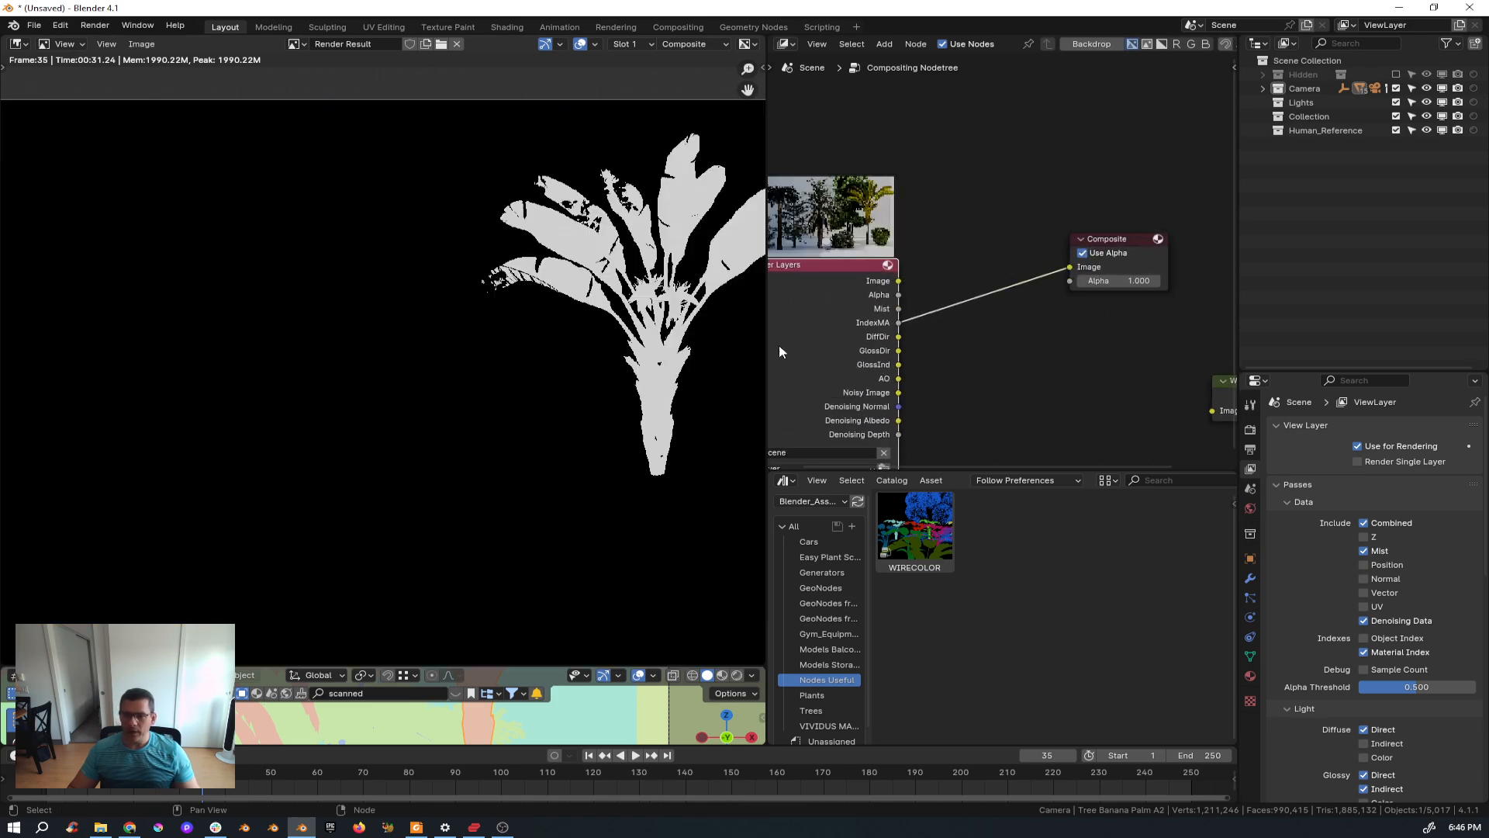
Zoom and pan around the material index mask in the image editor to inspect the banana plant's outline.
scroll(616, 260, "up", 4)
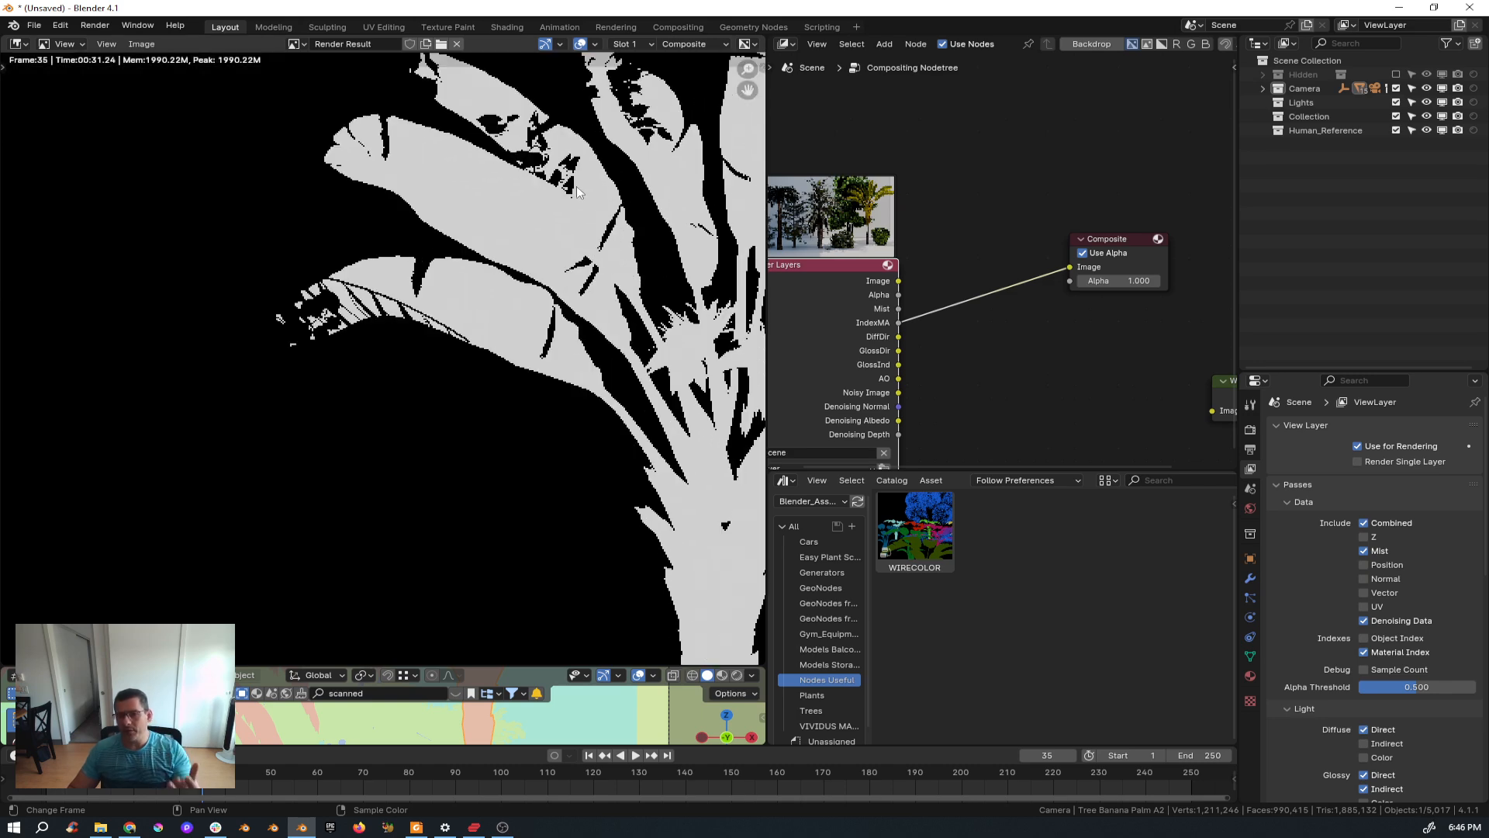
middle_click_drag(547, 194, 356, 256)
scroll(447, 263, "down", 1)
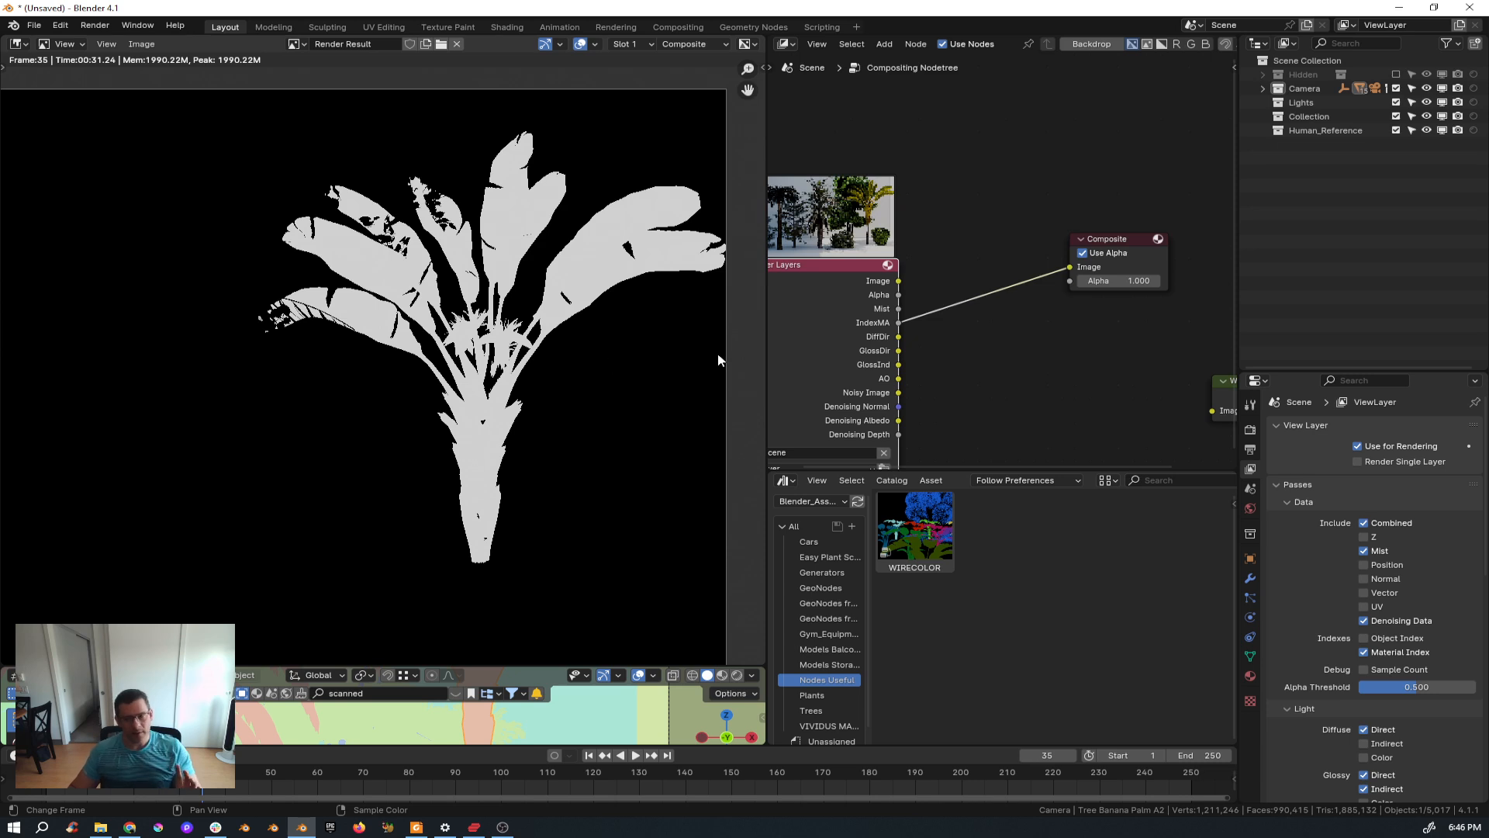
middle_click_drag(987, 322, 1036, 304)
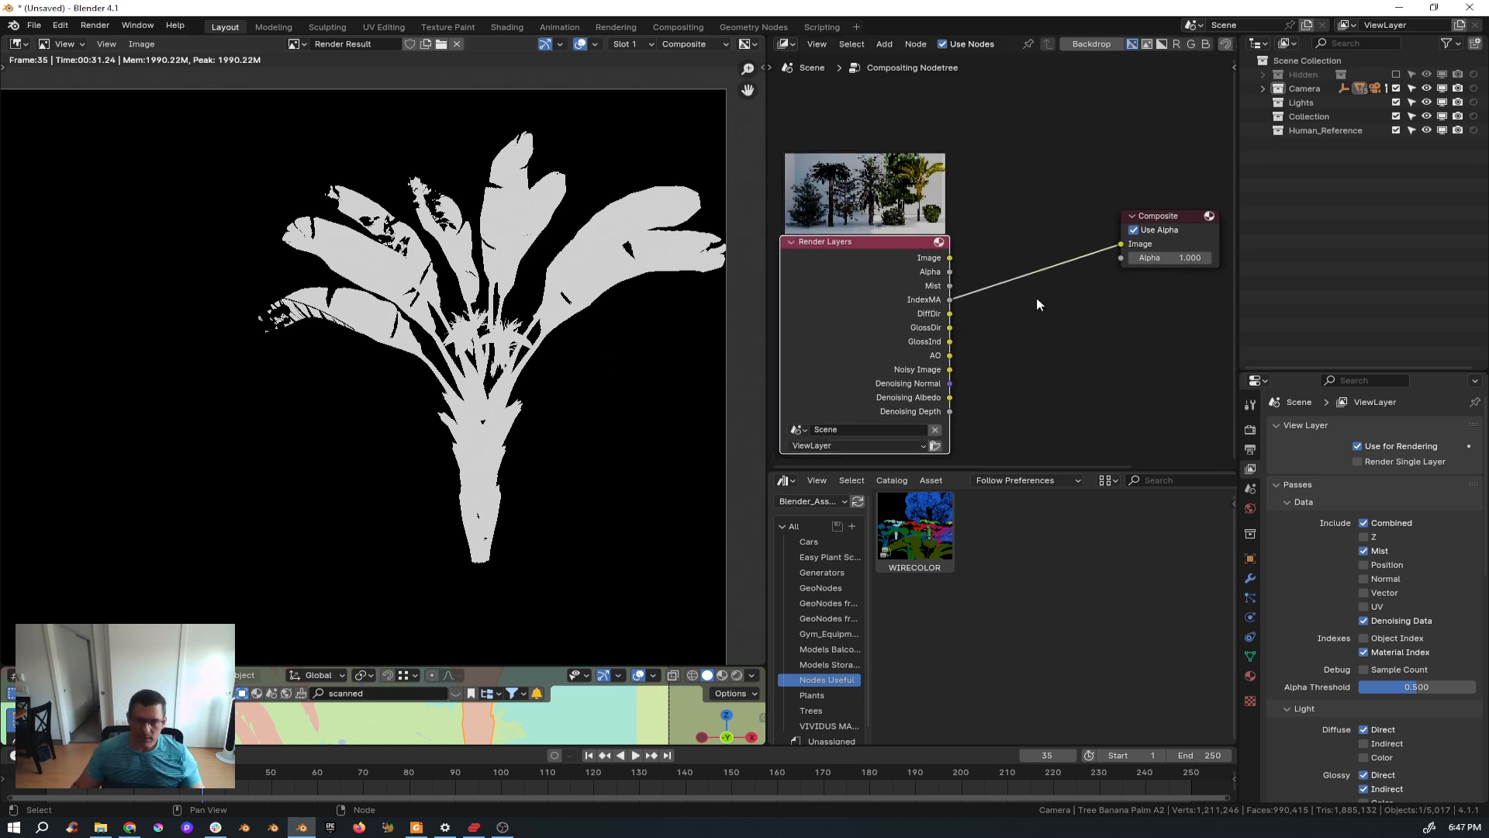
scroll(994, 293, "down", 2)
scroll(512, 306, "up", 6)
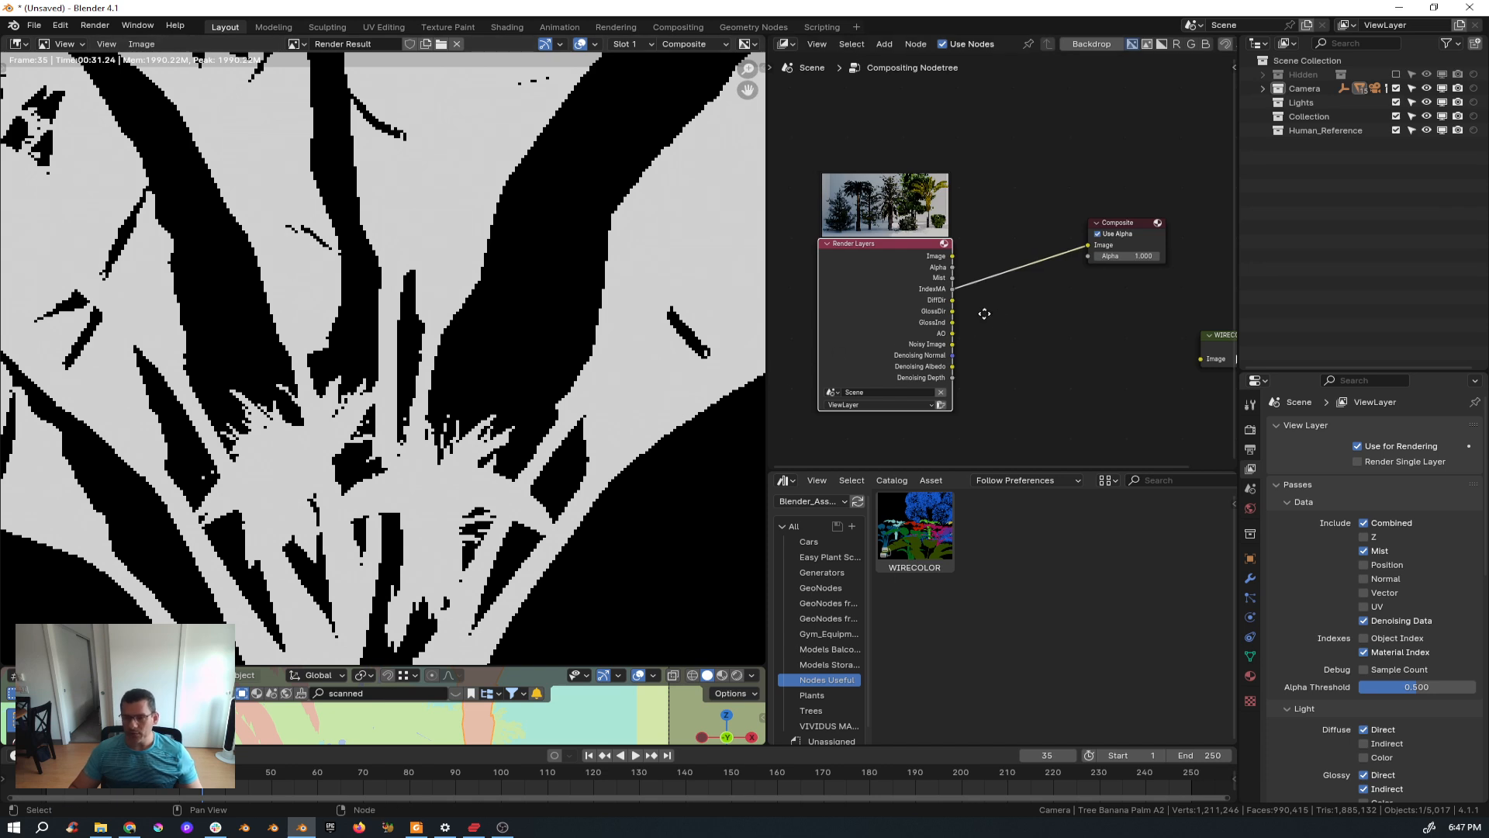
scroll(985, 314, "down", 2)
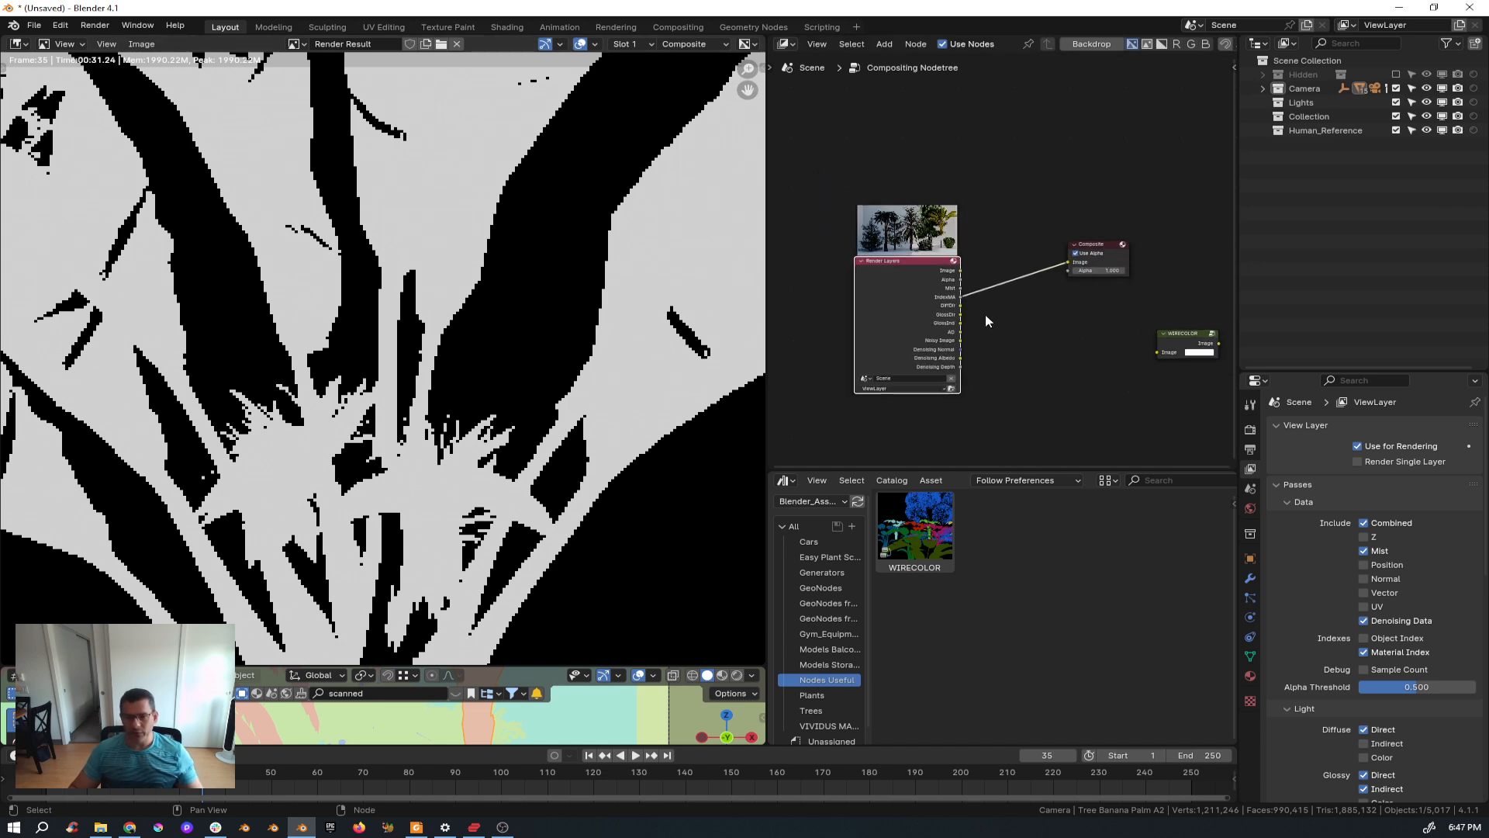
Delete the unused WIRECOLOR node from the compositing node tree.
left_click(1176, 339)
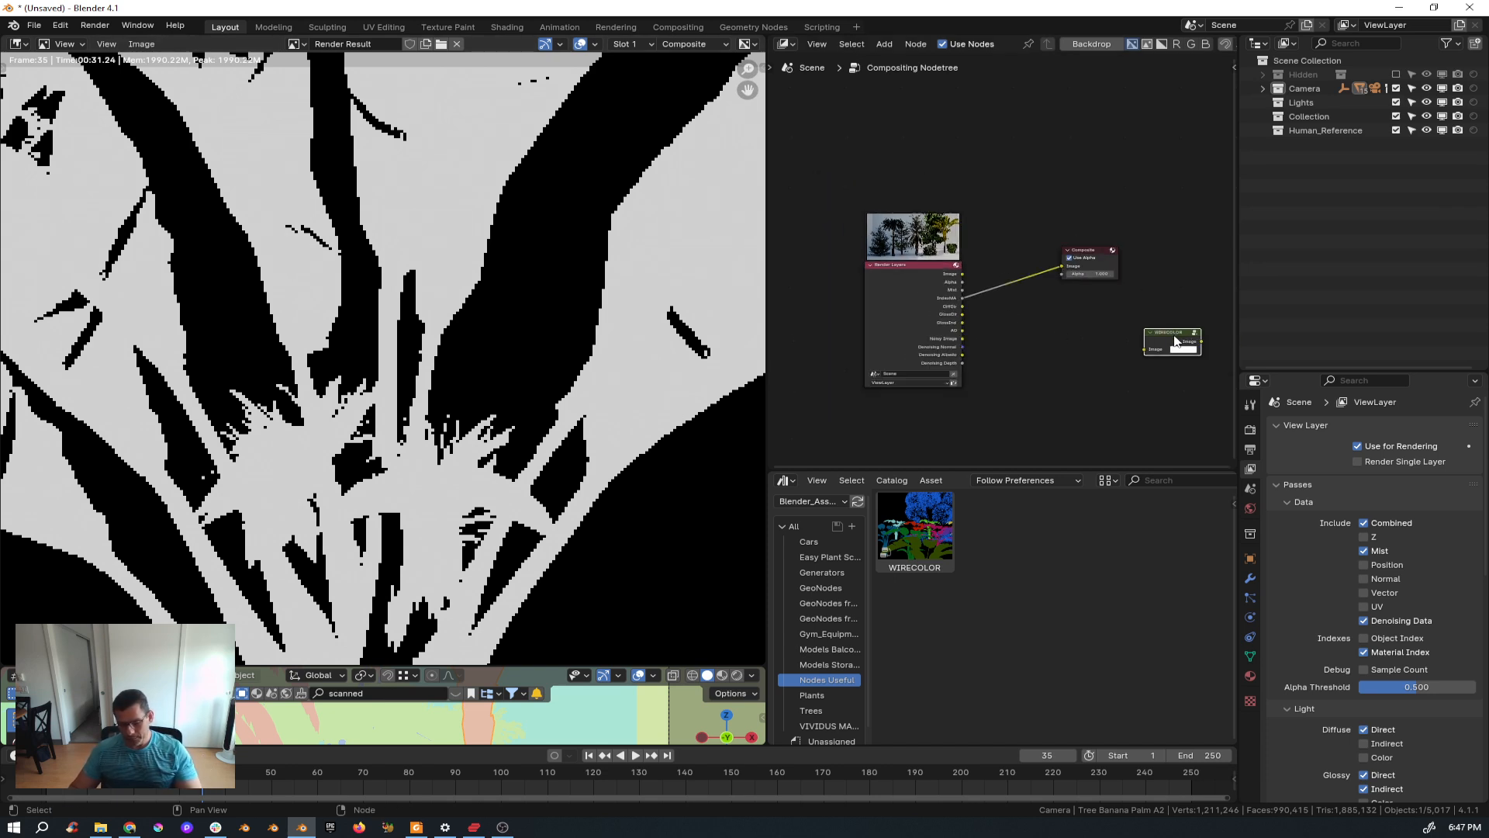
key("x")
scroll(604, 428, "down", 8)
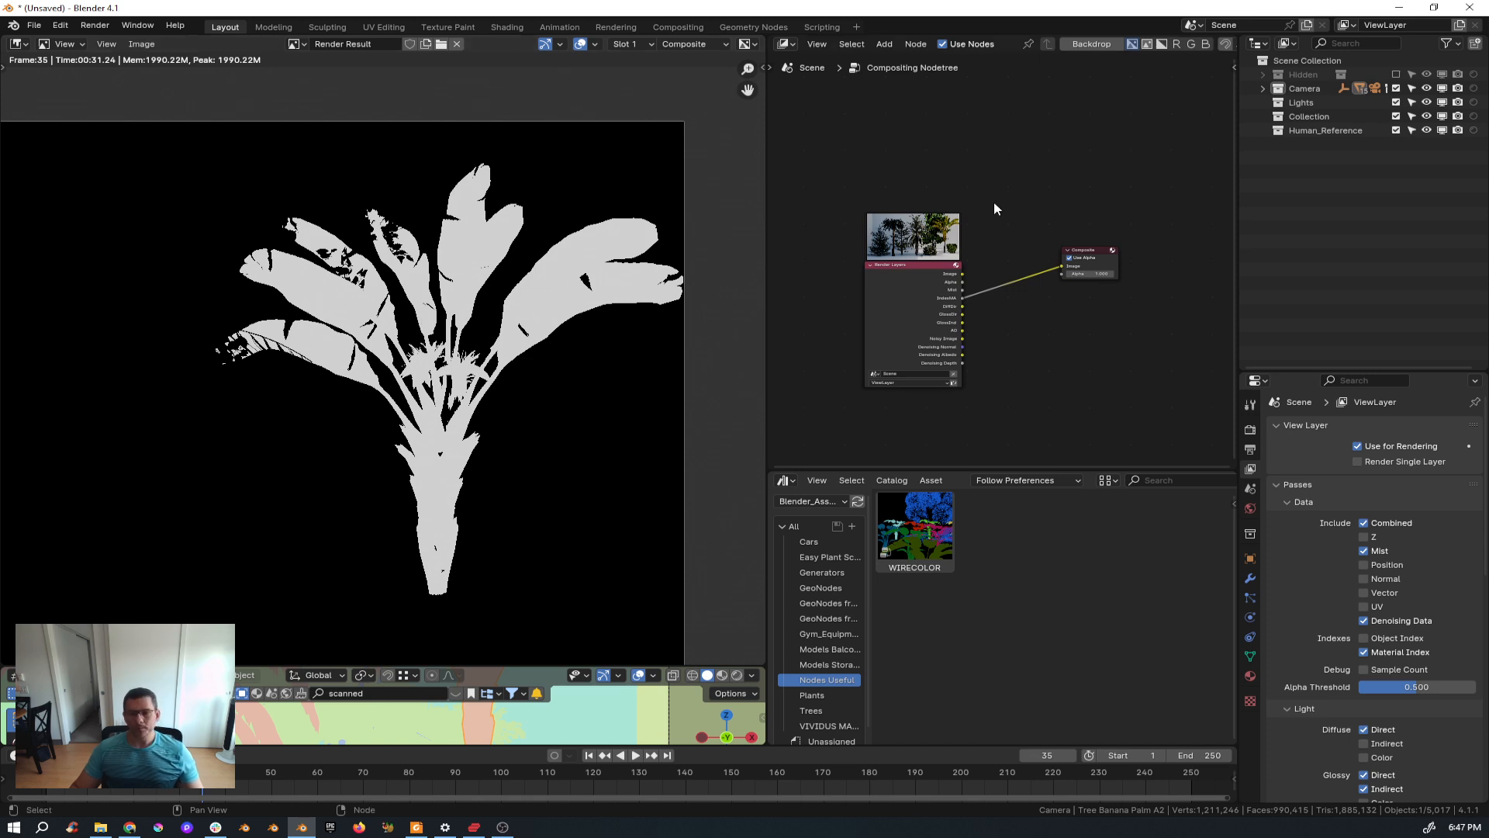
Enlarge the 3D viewport area by moving its border with the image editor upward.
middle_click_drag(369, 327, 388, 296)
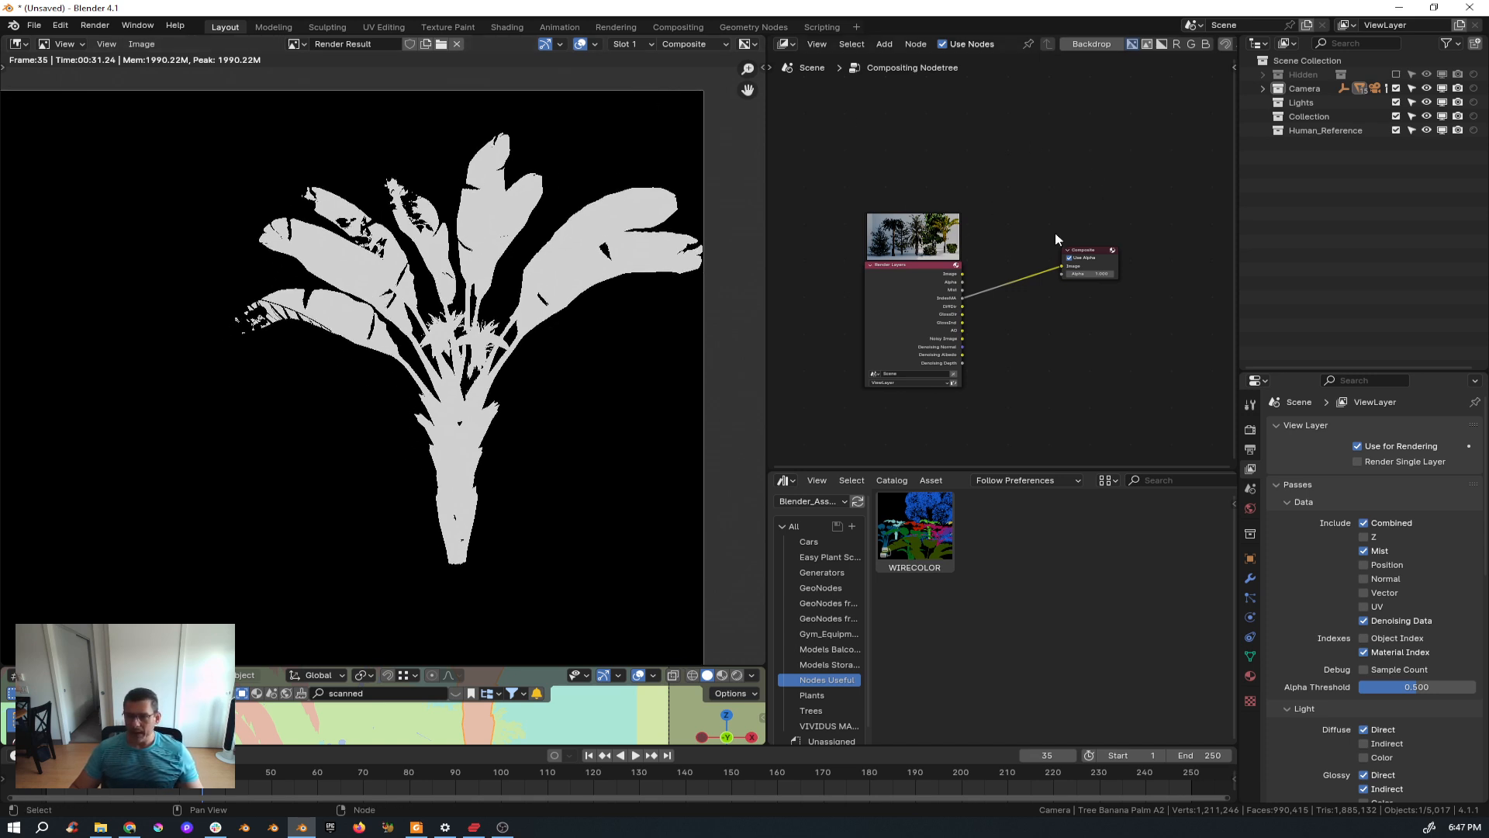
left_click(457, 673)
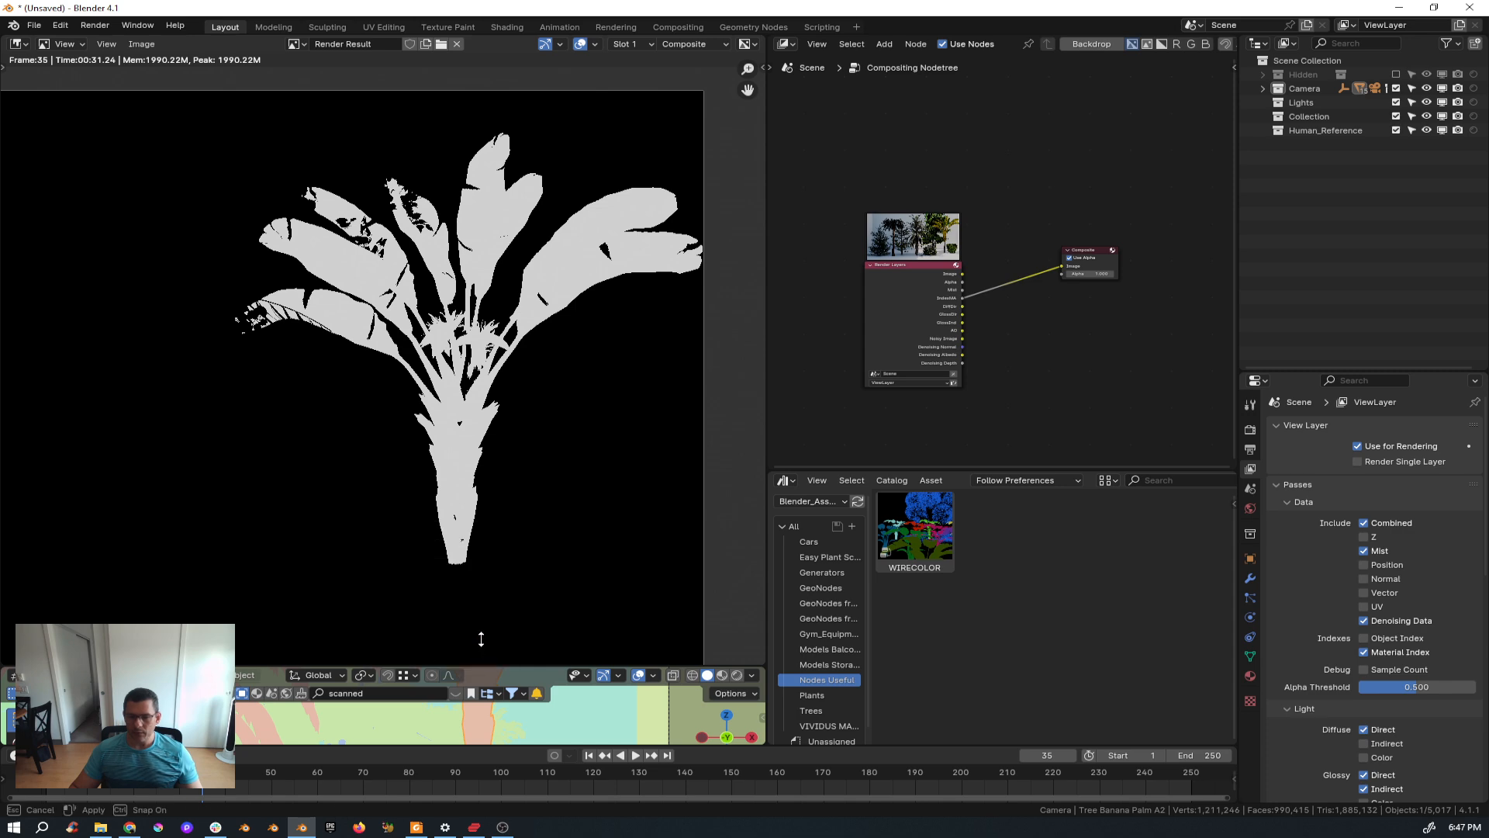
left_click_drag(480, 666, 485, 256)
Select the linden tree and set its linden leafs material's Pass Index to 2.
left_click(439, 505)
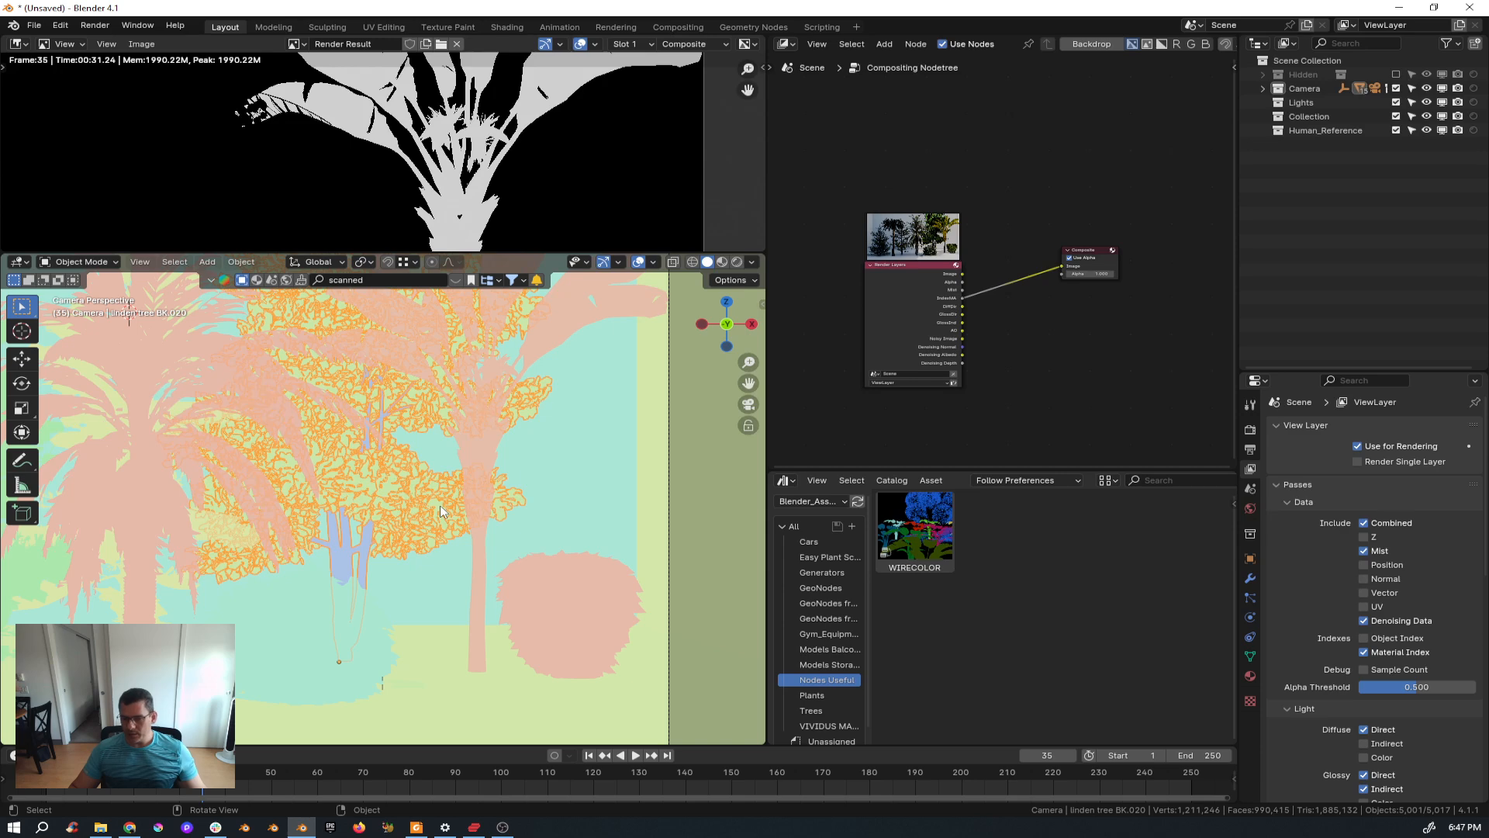
left_click(1248, 676)
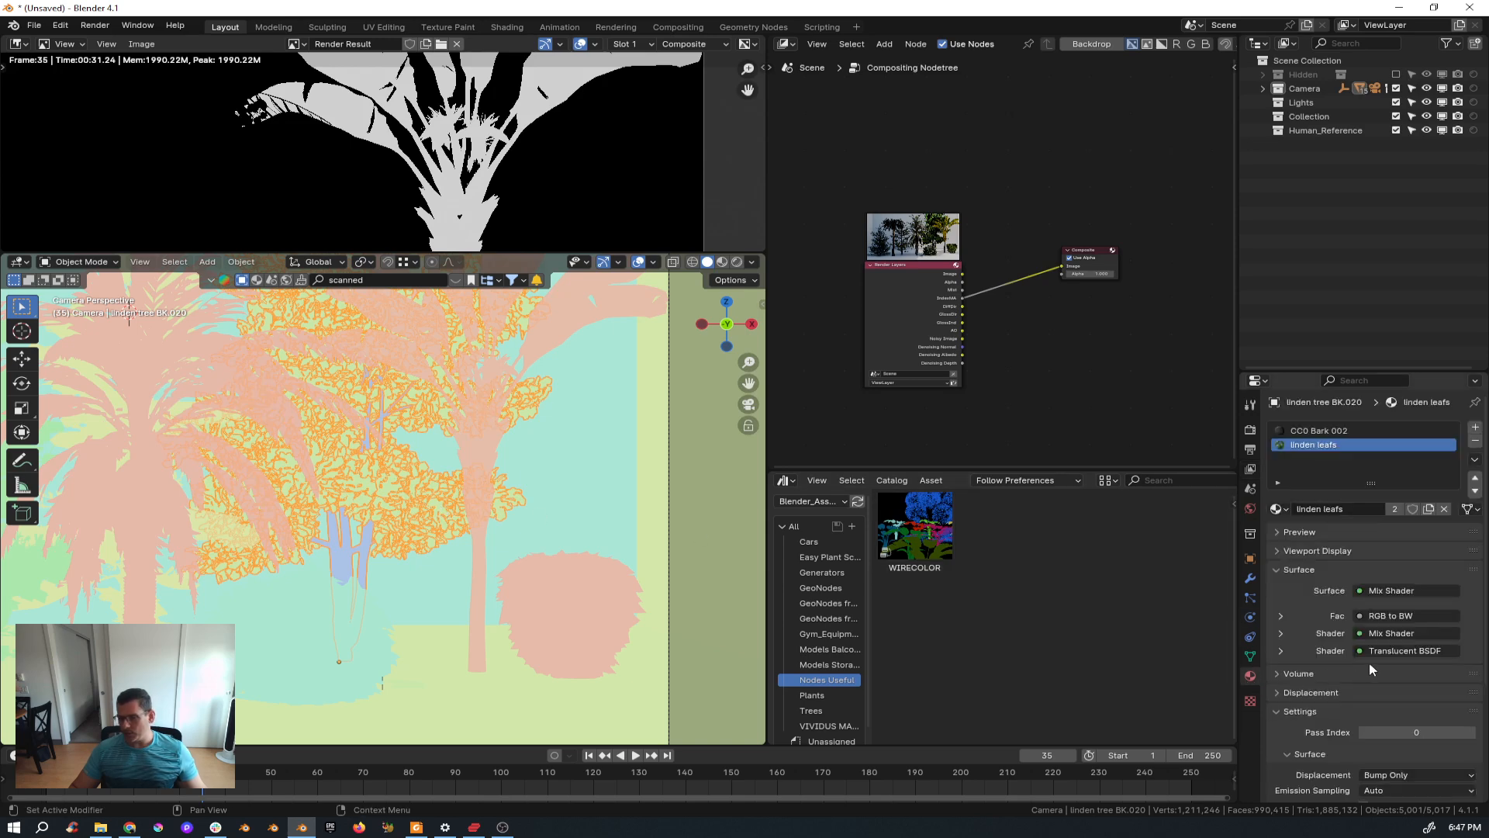
left_click(1472, 732)
left_click(1473, 732)
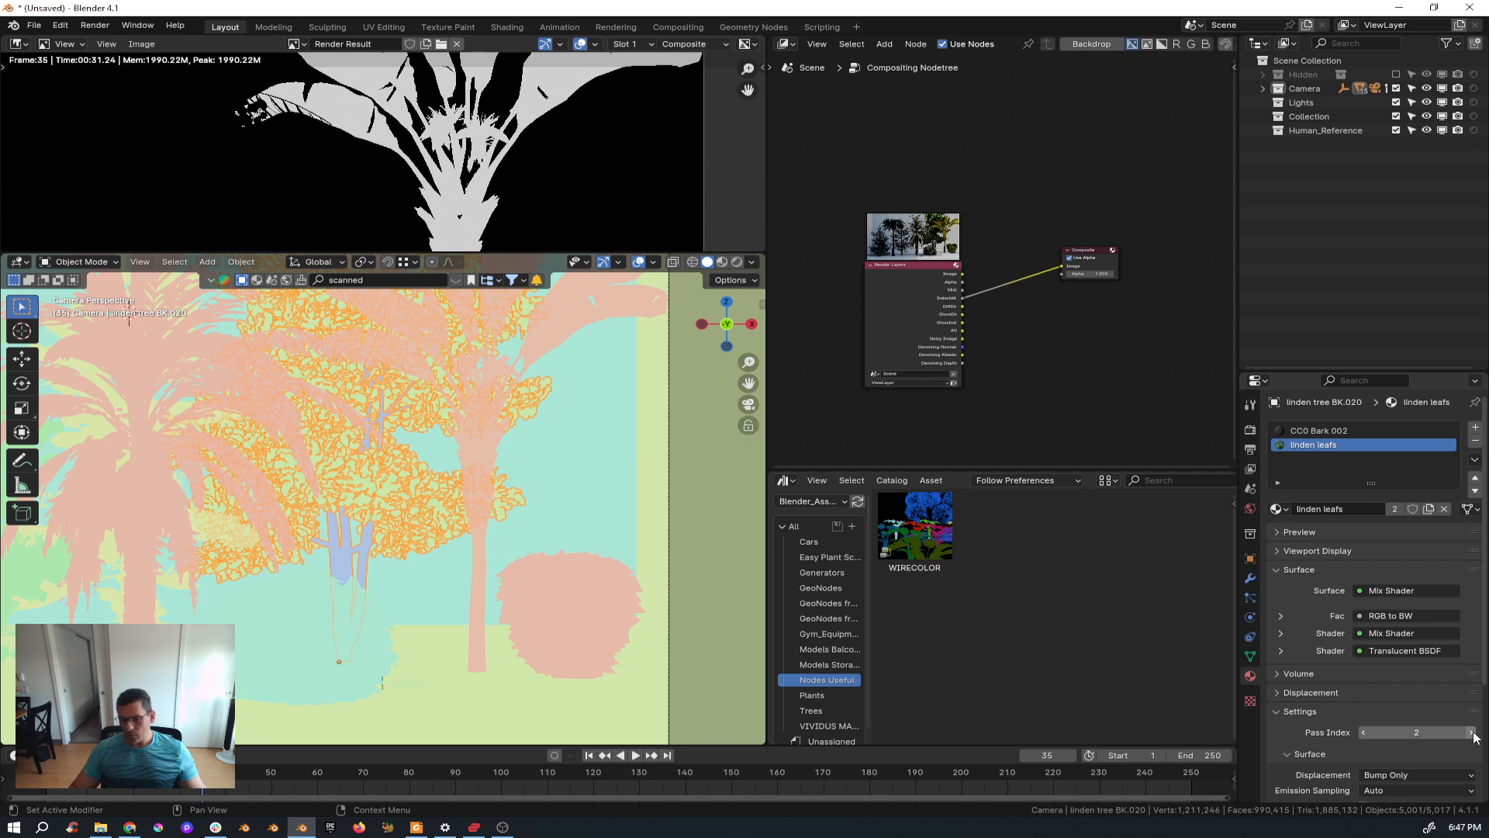
Select the cranberry bush and set its M_Bush_Cranberrries material's Pass Index to 3.
left_click(370, 622)
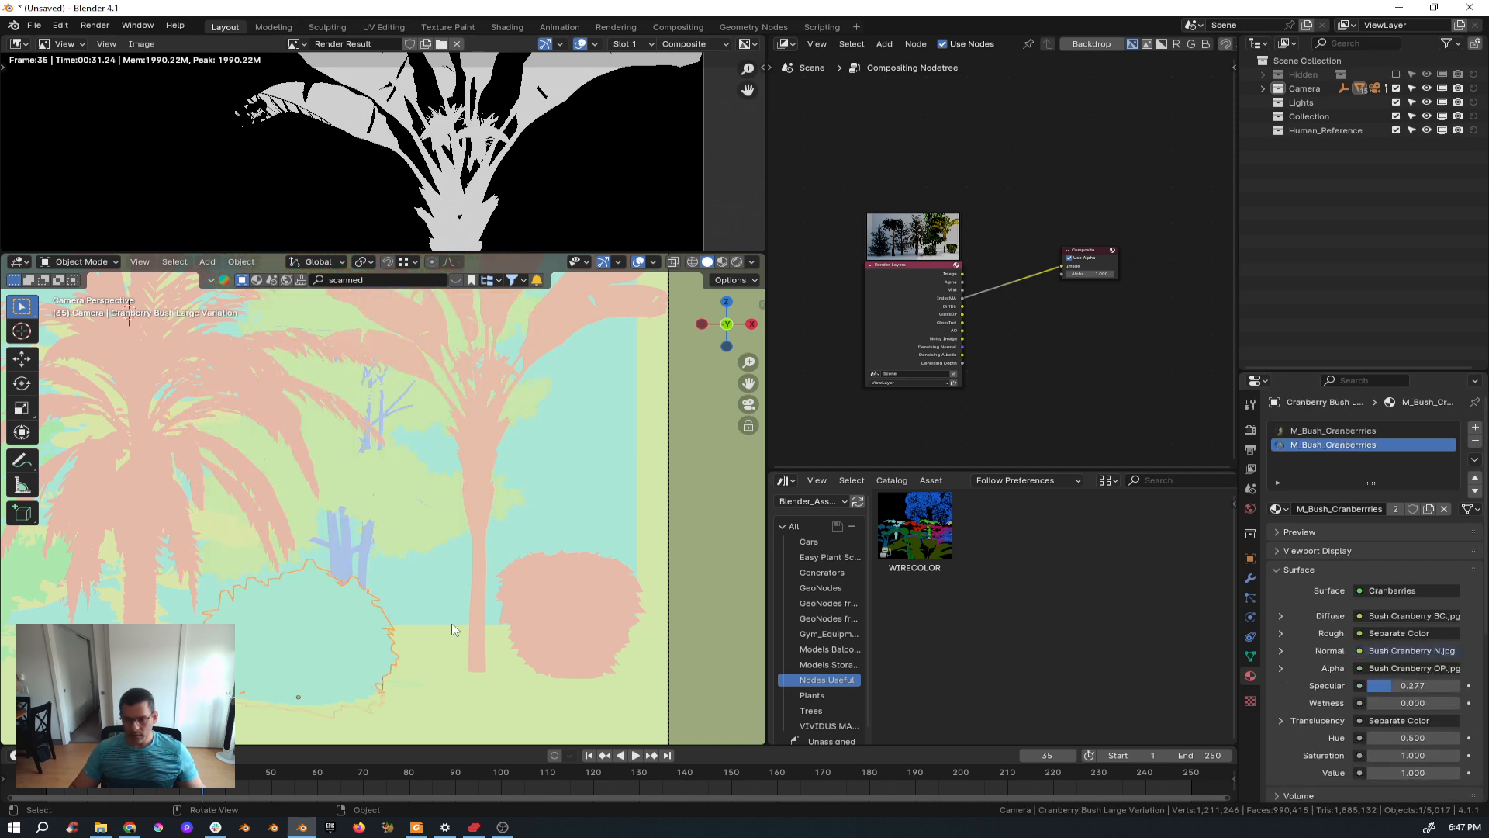
scroll(1434, 683, "down", 5)
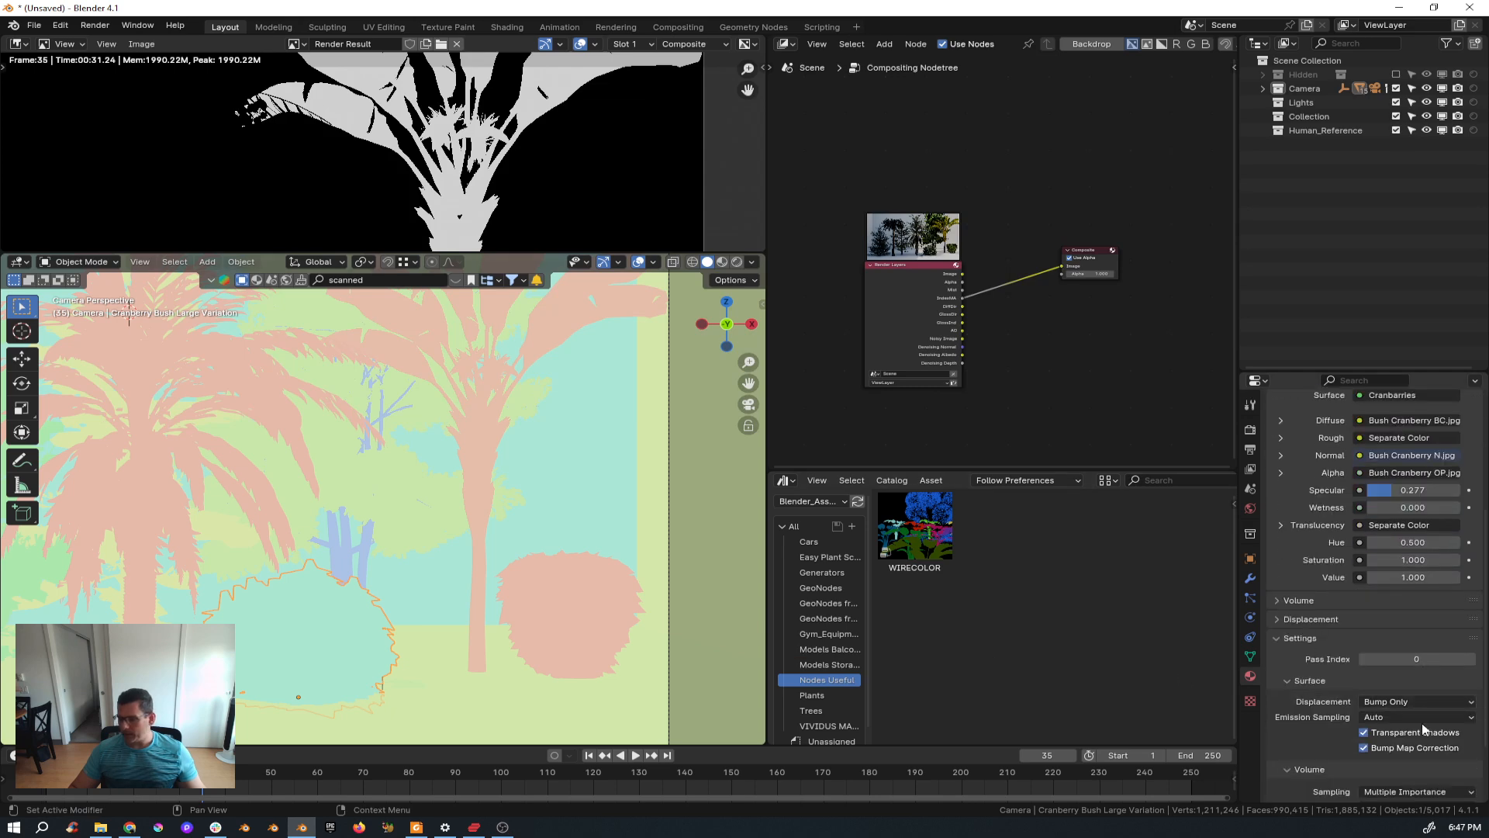
left_click(1473, 659)
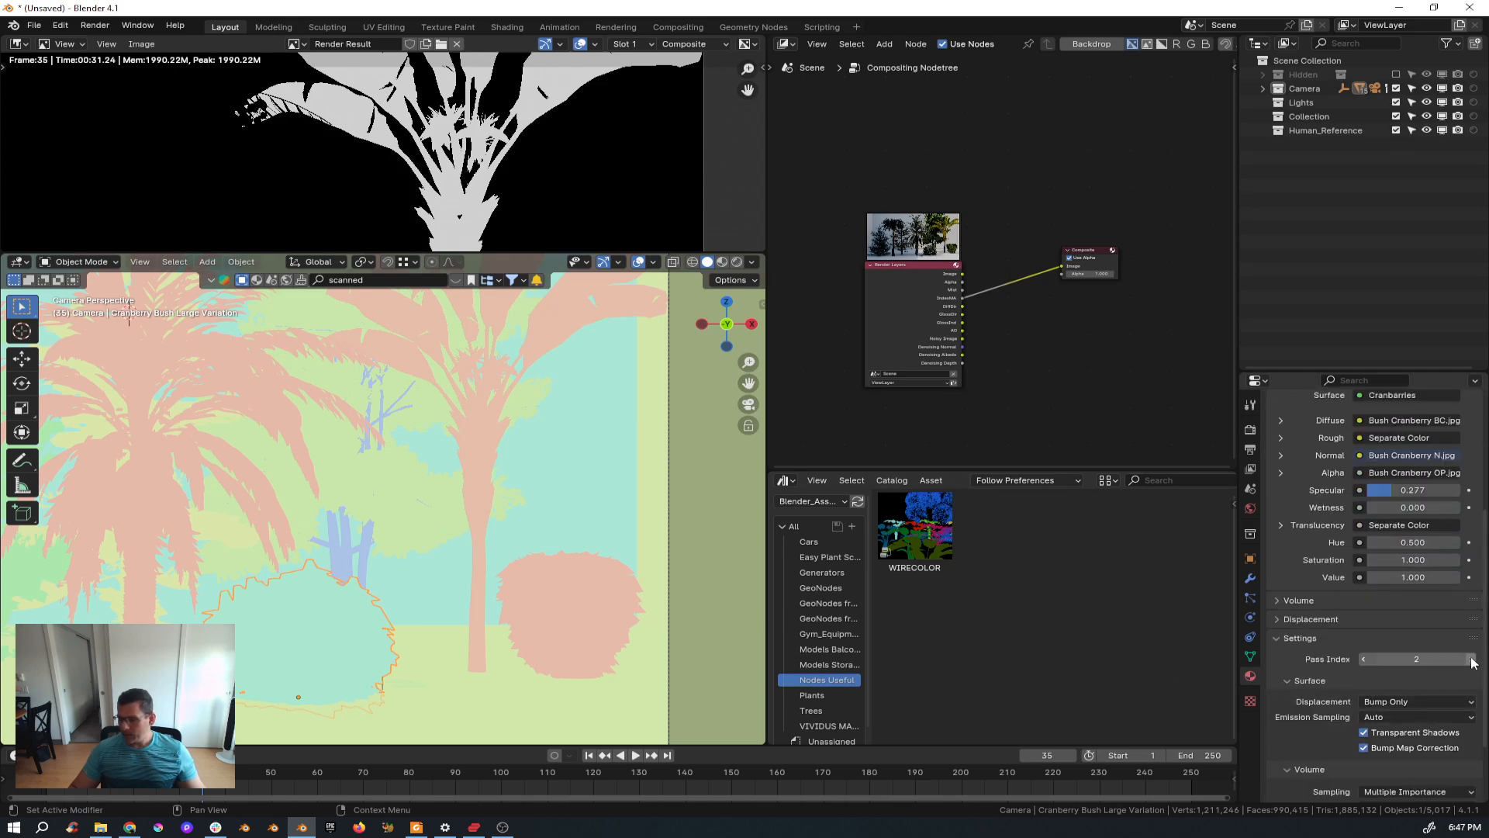
left_click(1472, 659)
scroll(392, 550, "up", 4)
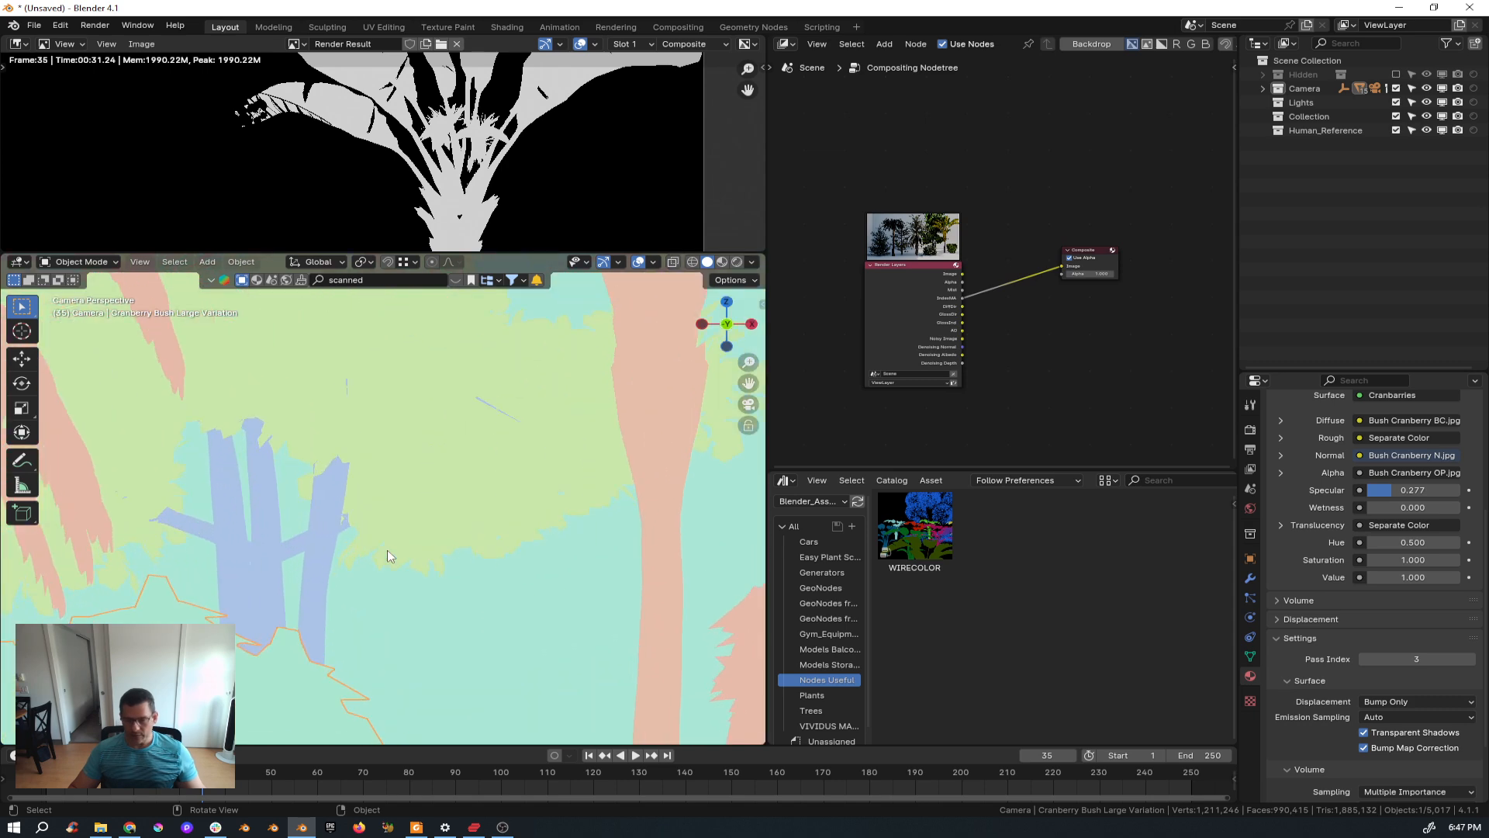
scroll(389, 556, "down", 5)
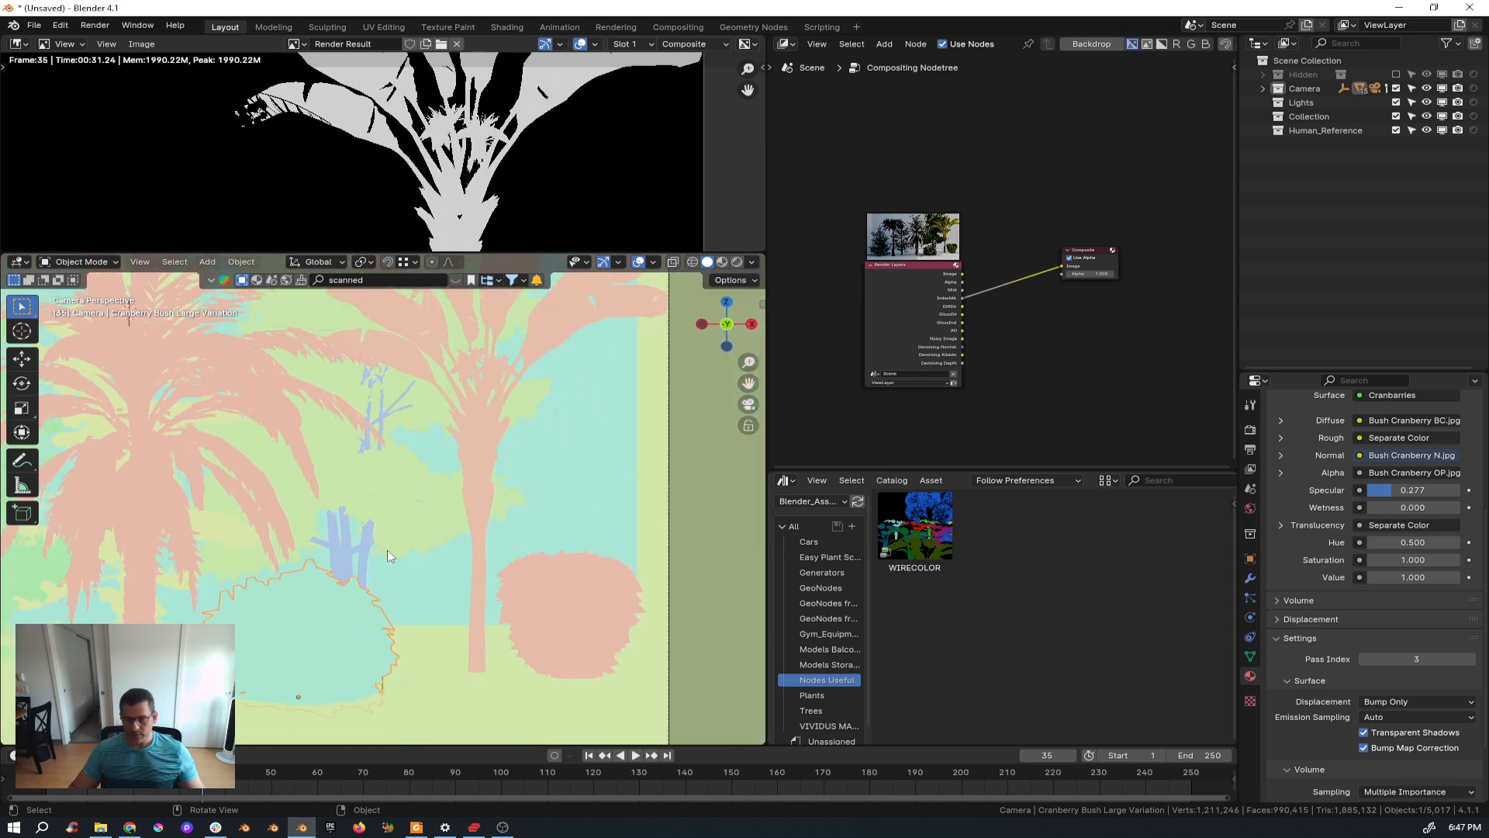
Set the render's Light Paths Max Bounces Diffuse value to 0.
left_click(1250, 429)
scroll(1366, 642, "down", 8)
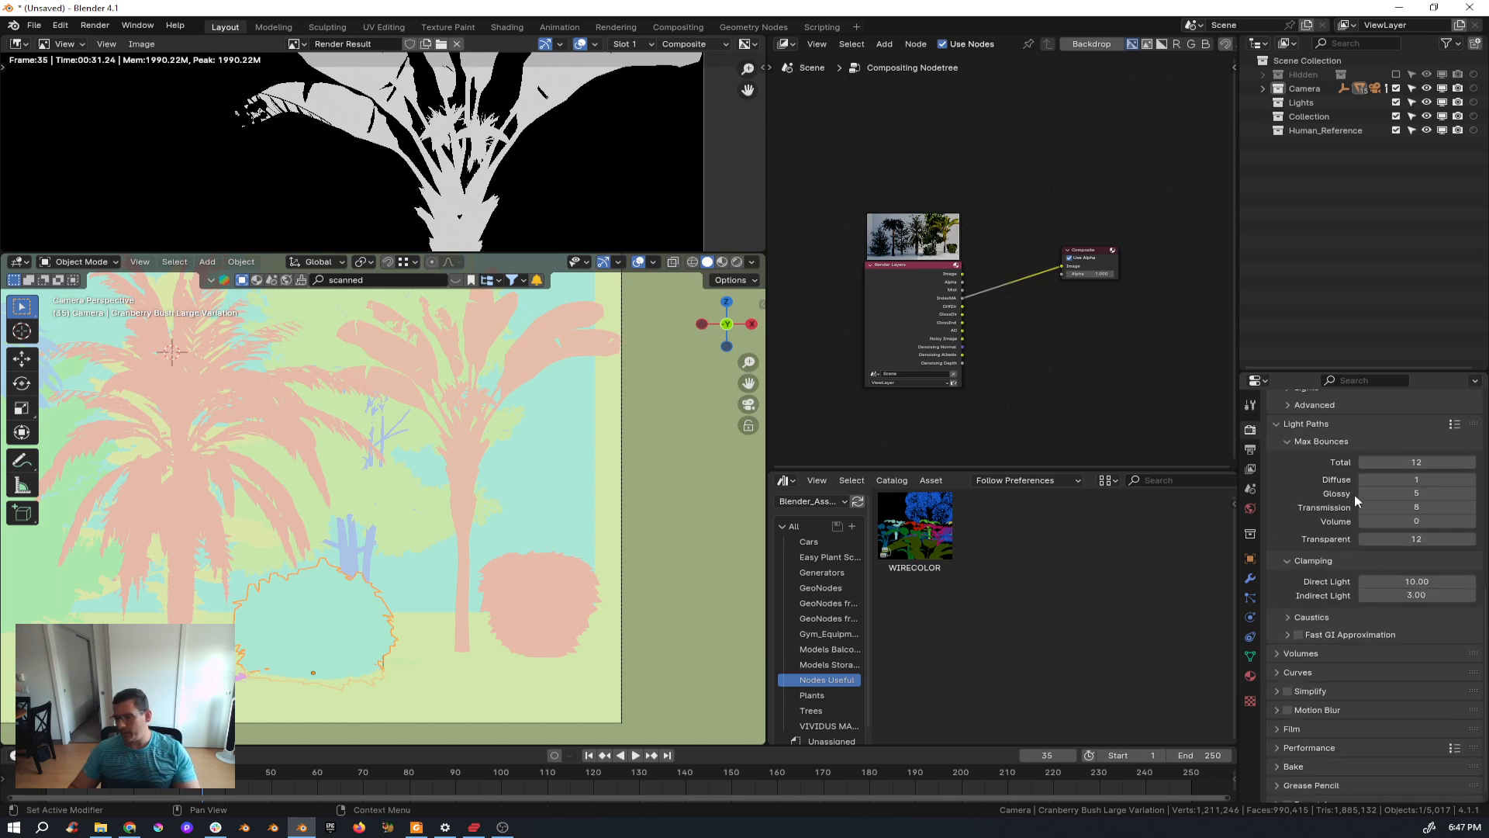
left_click(1363, 481)
Expand the Sampling Lights and Denoise sections and enable the Noise Threshold for rendering.
scroll(1336, 477, "up", 4)
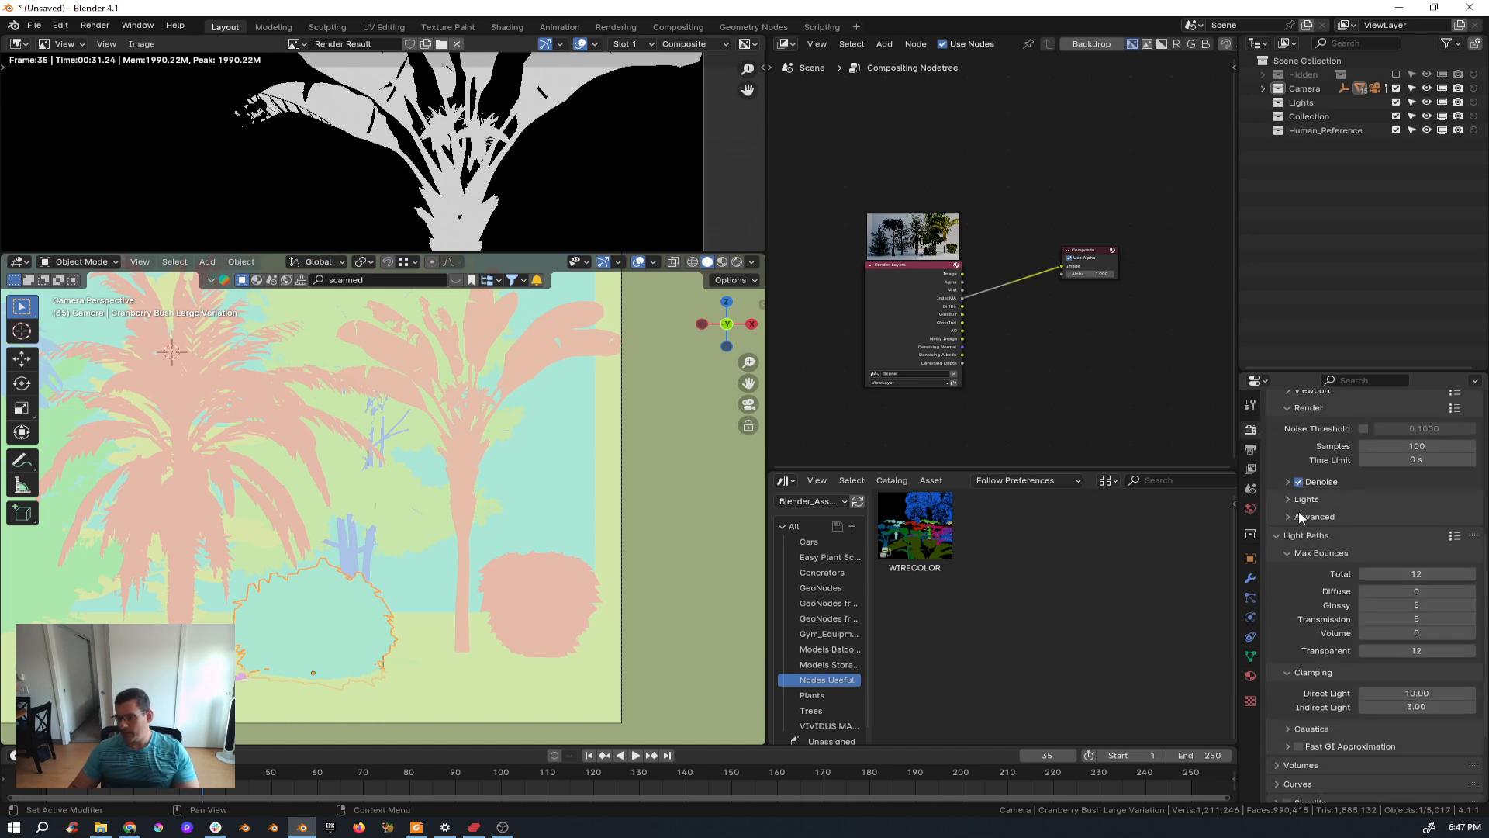
left_click(1278, 536)
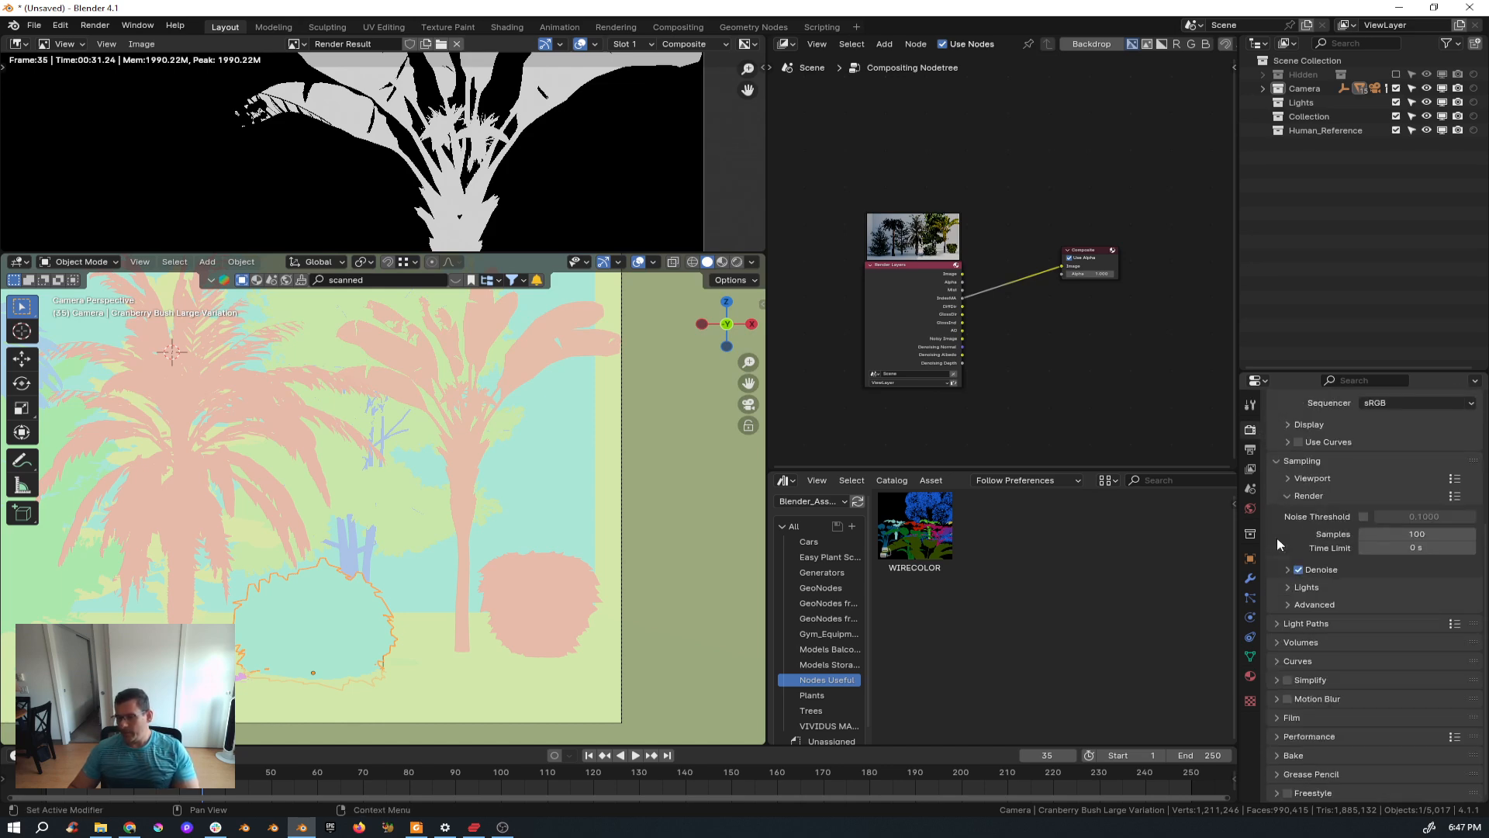
left_click(1278, 623)
scroll(1328, 630, "down", 5)
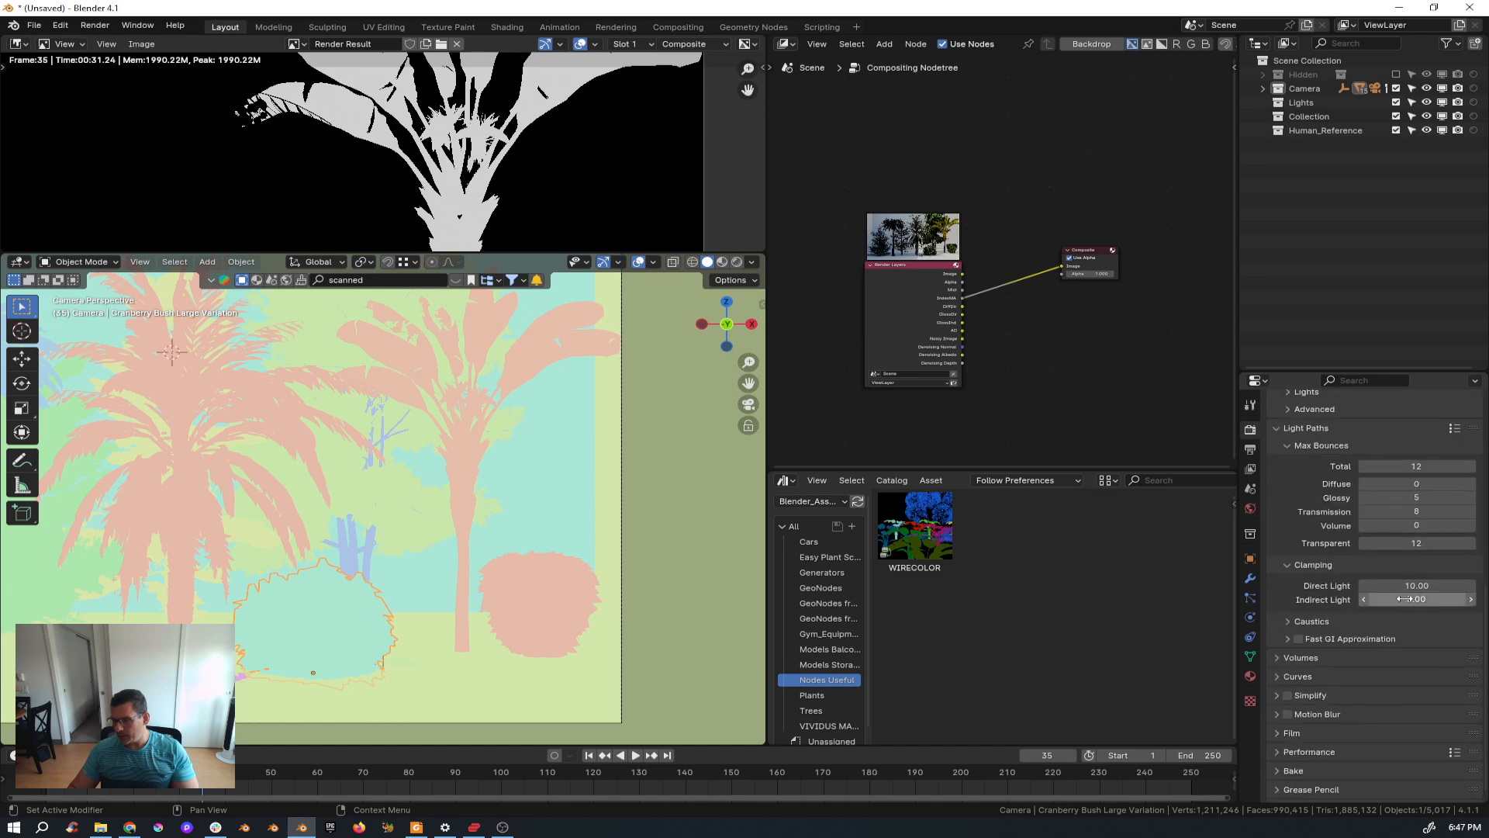
scroll(1297, 481, "up", 4)
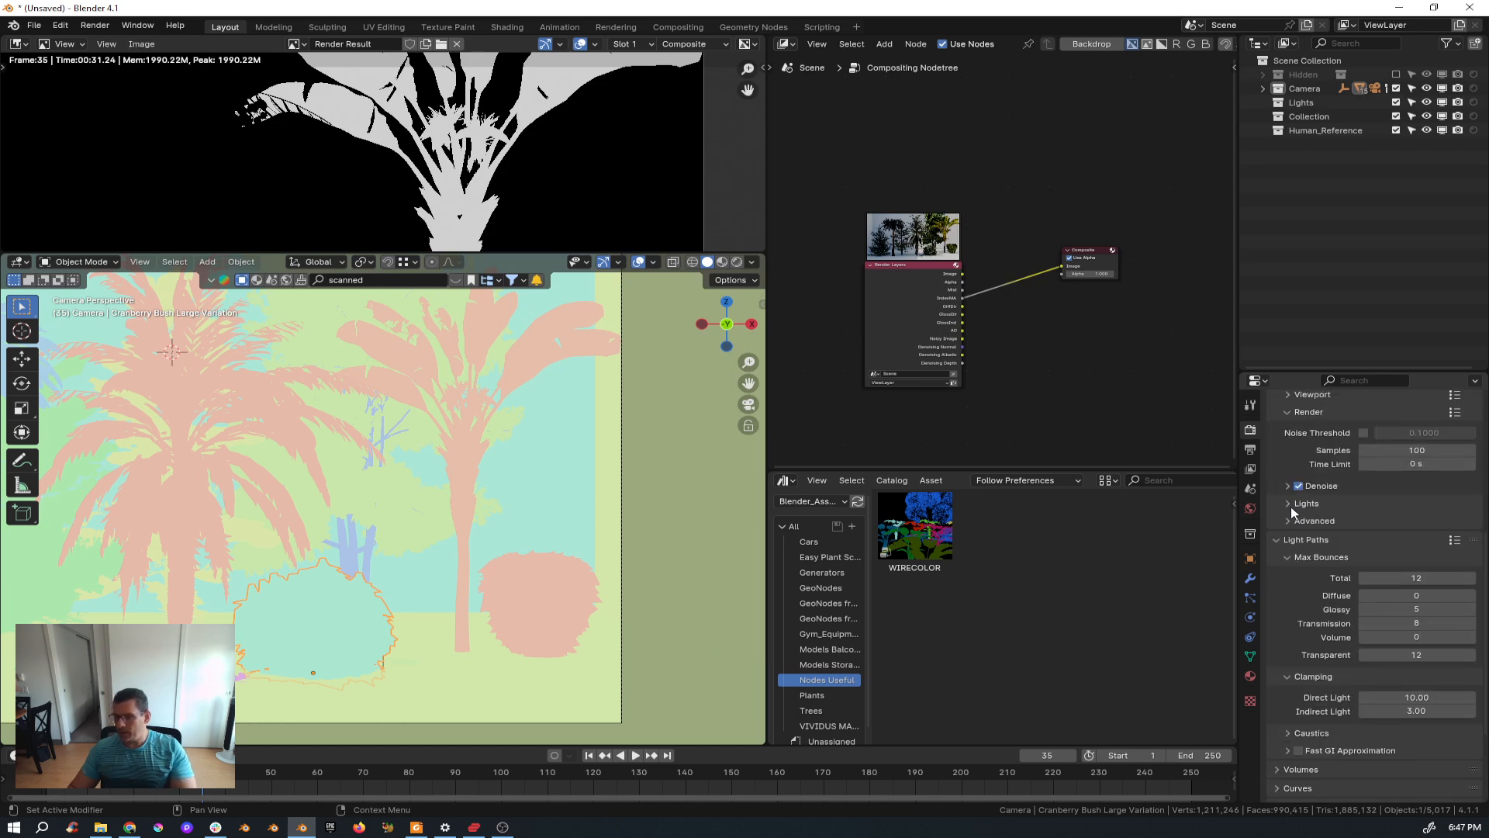
left_click(1288, 504)
scroll(1335, 529, "up", 5)
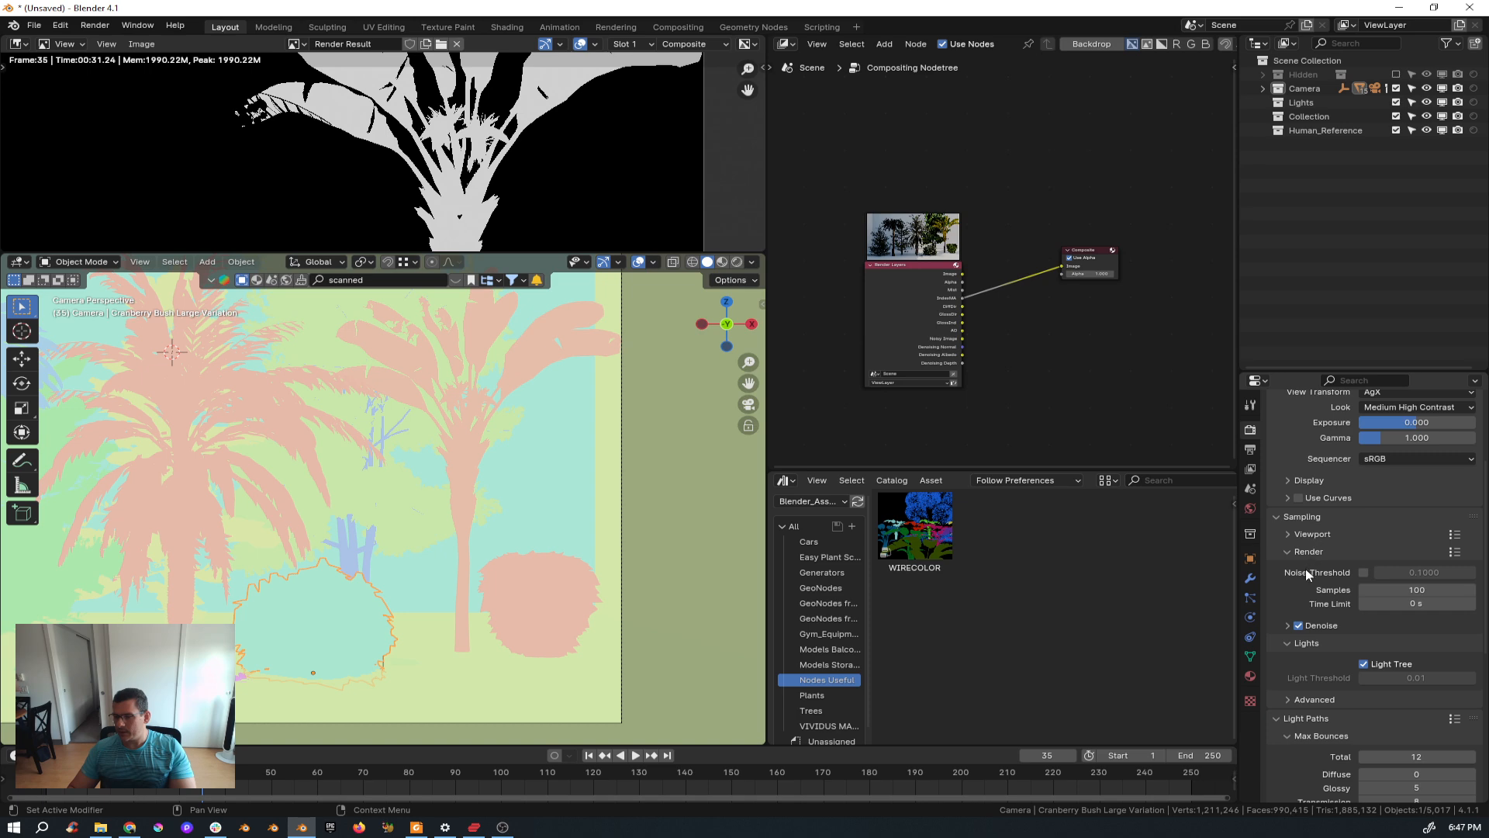
left_click(1286, 625)
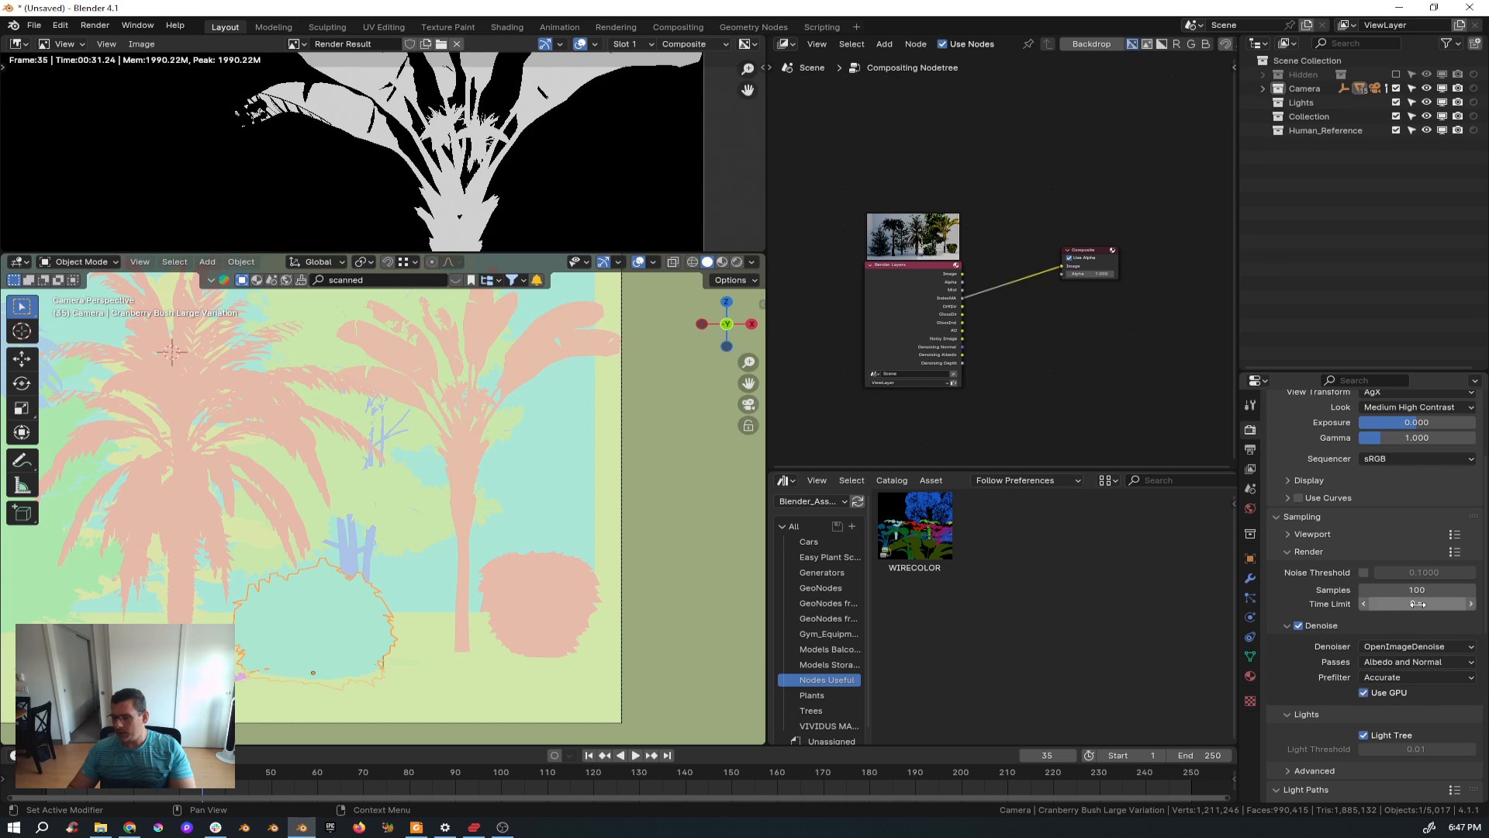
left_click(1363, 571)
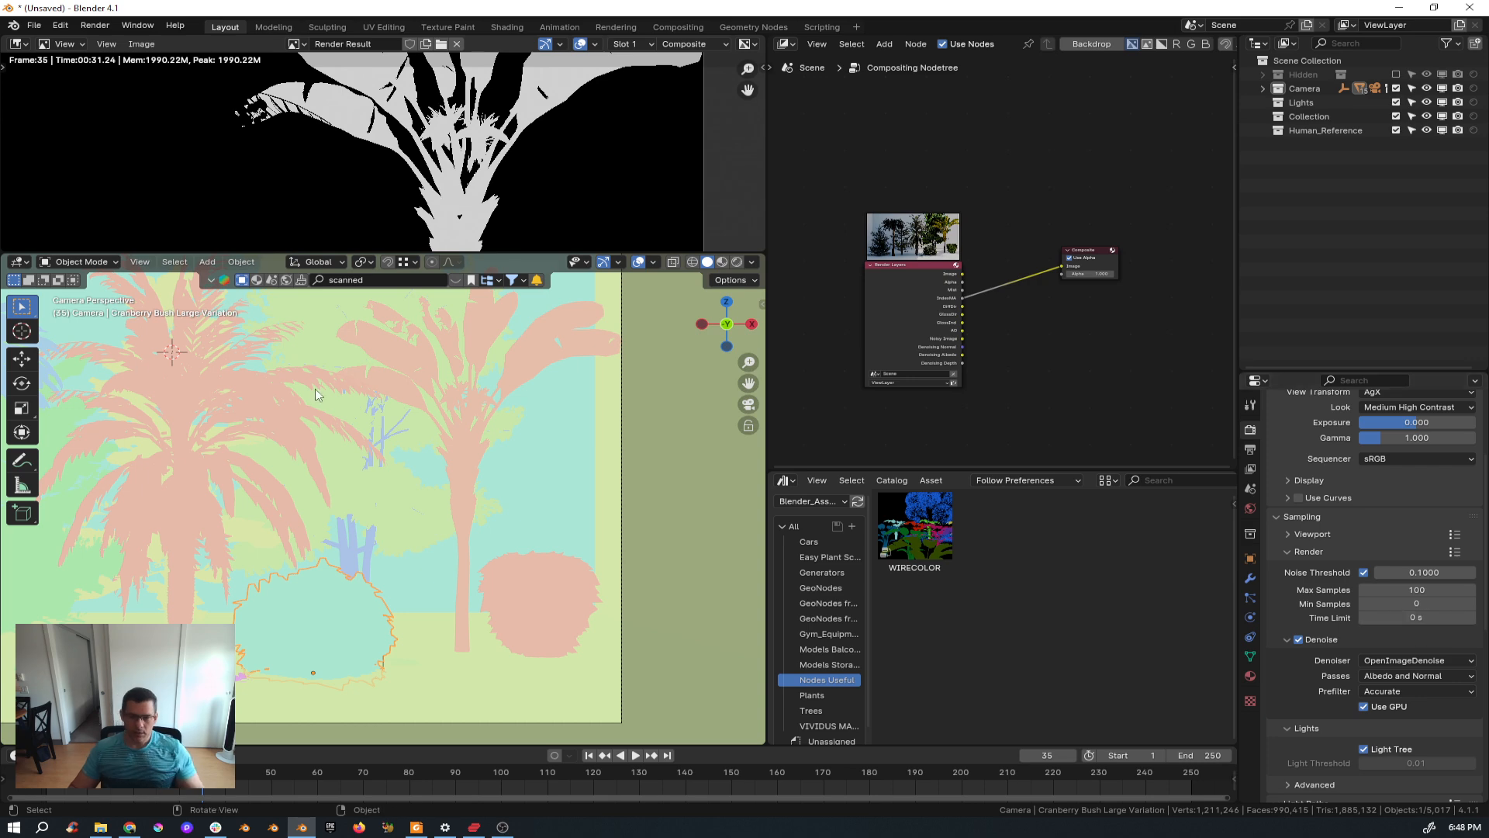
Render the current frame.
key("F12")
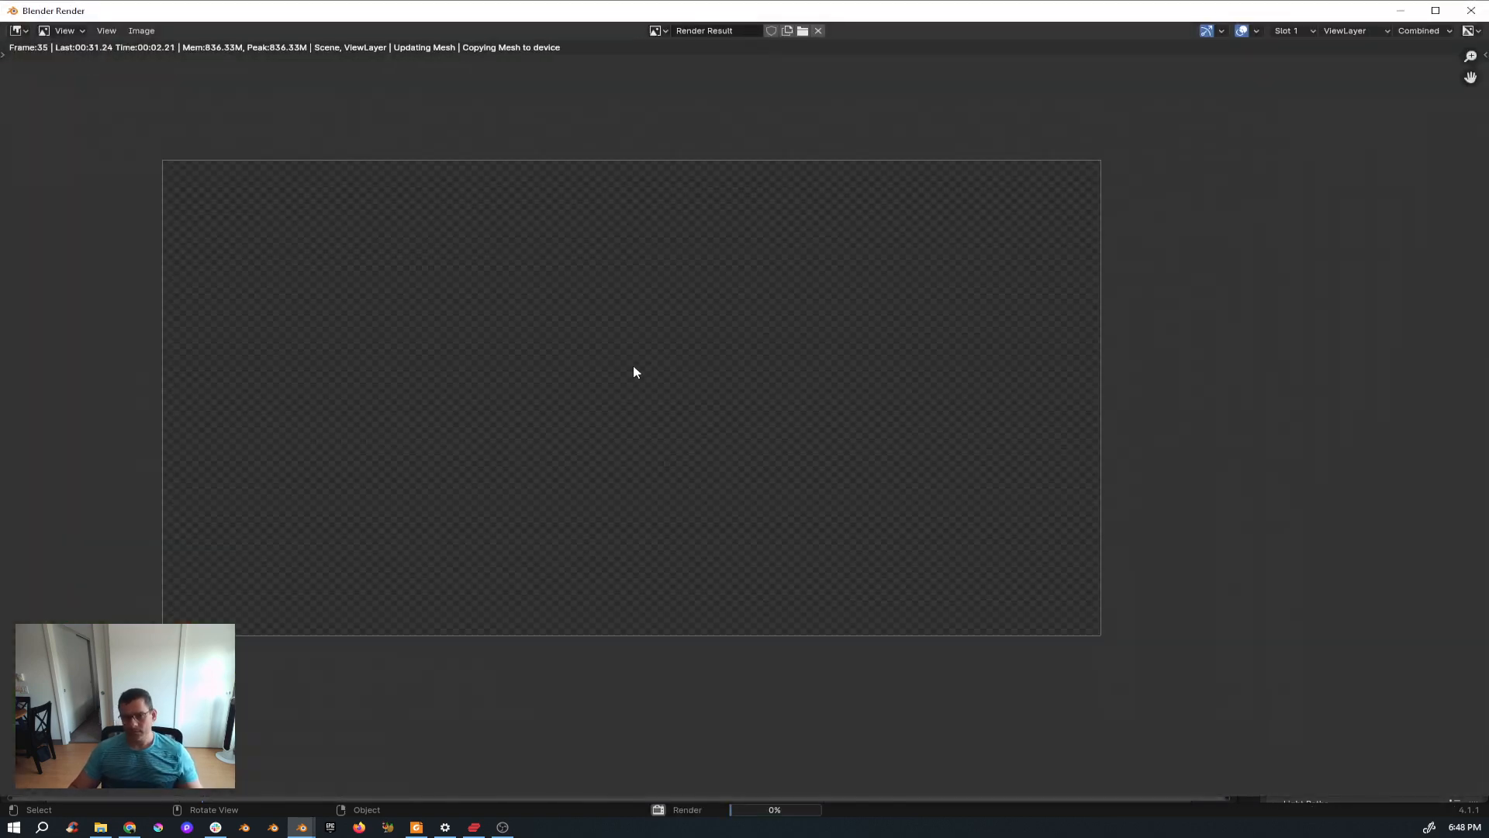
middle_click_drag(634, 372, 596, 379)
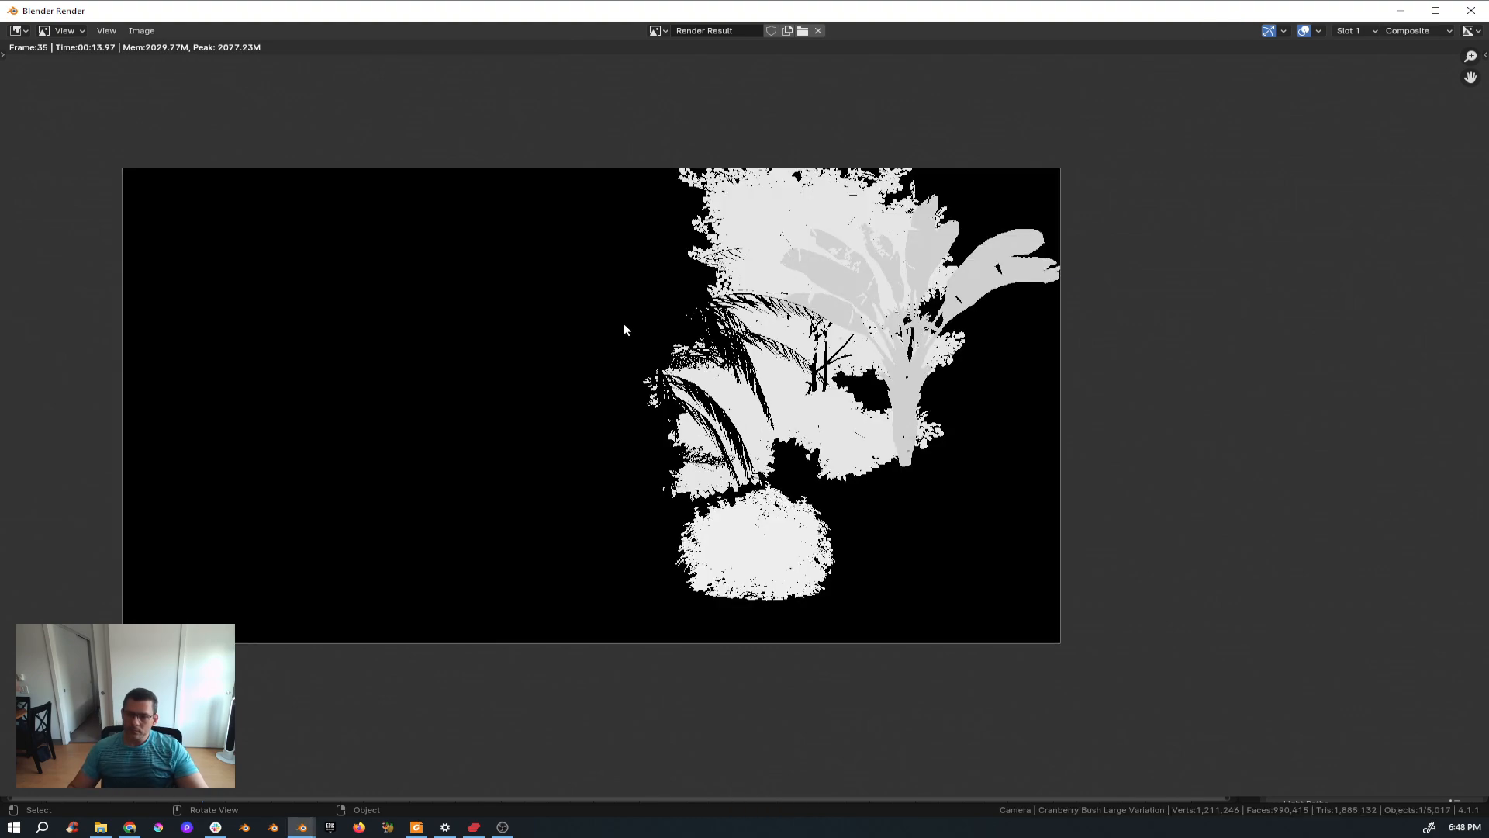
Zoom and pan around the rendered material index mask to inspect the plant masks.
scroll(864, 336, "up", 4)
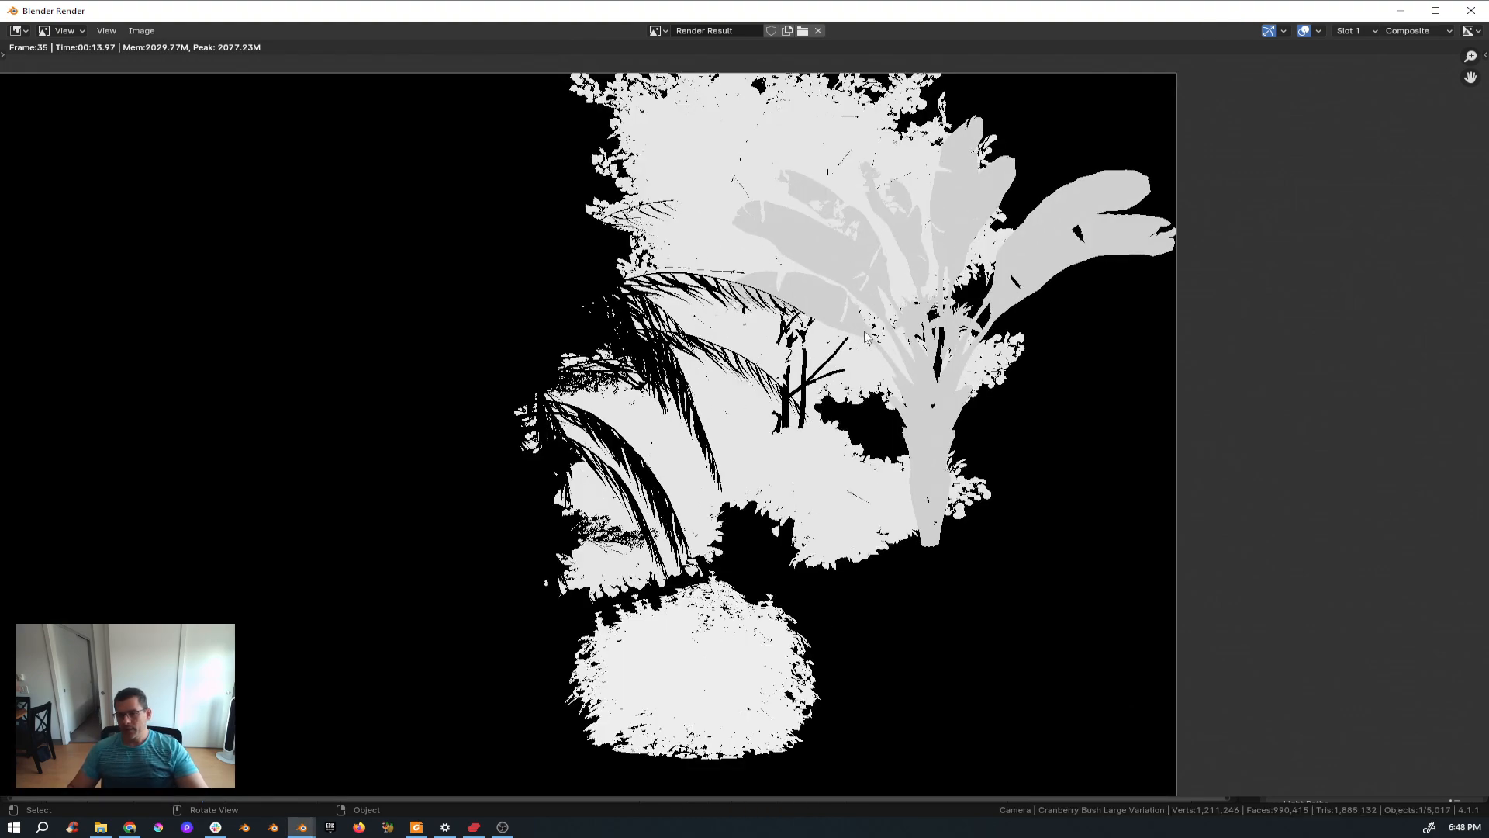
scroll(866, 345, "down", 4)
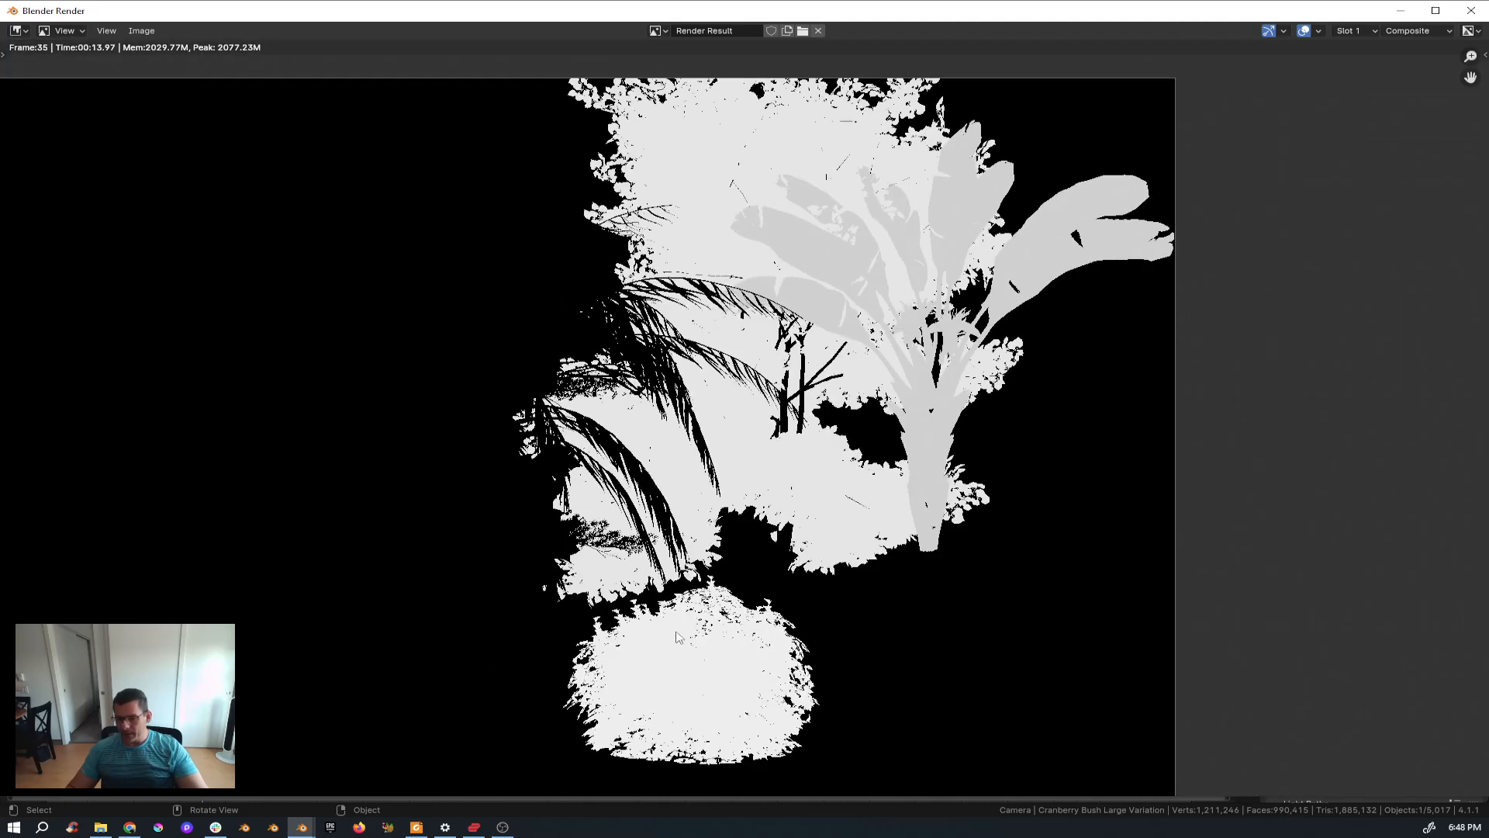
scroll(680, 638, "up", 2)
middle_click_drag(907, 221, 771, 248)
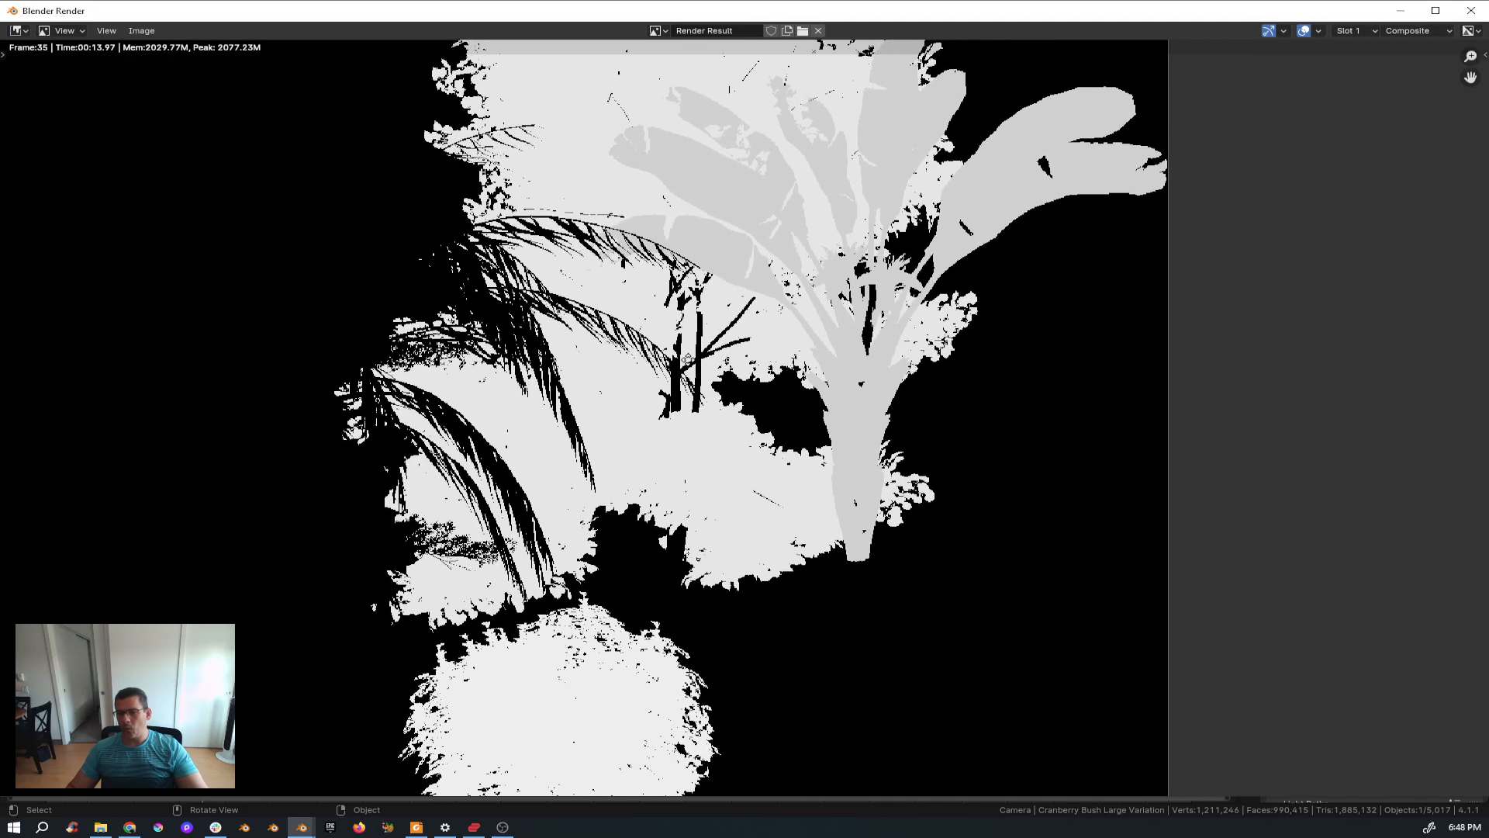
scroll(717, 178, "up", 3)
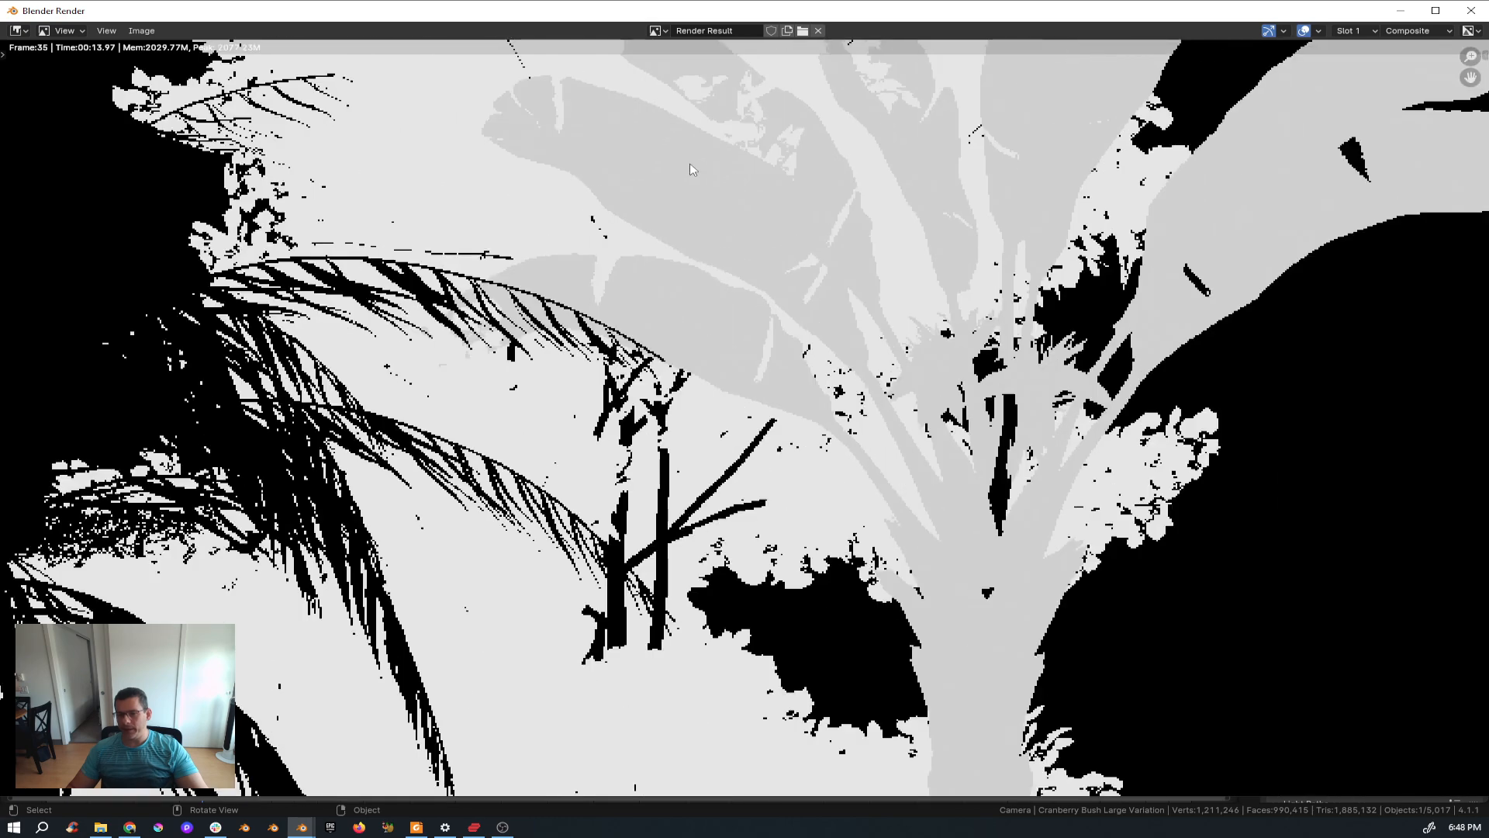
Zoom out of the rendered mask and close the render window.
scroll(690, 163, "down", 4)
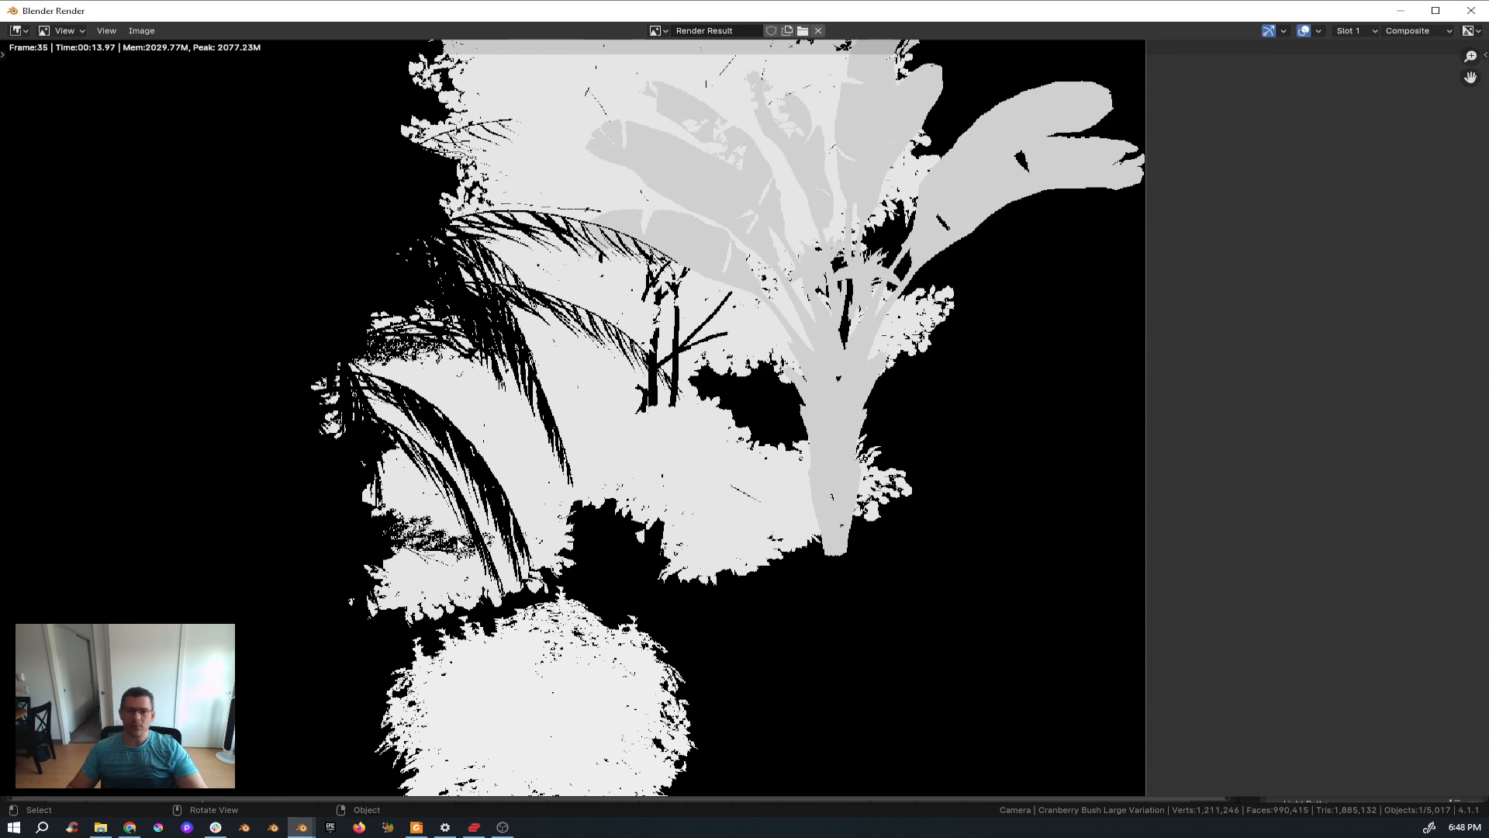
scroll(504, 425, "down", 3)
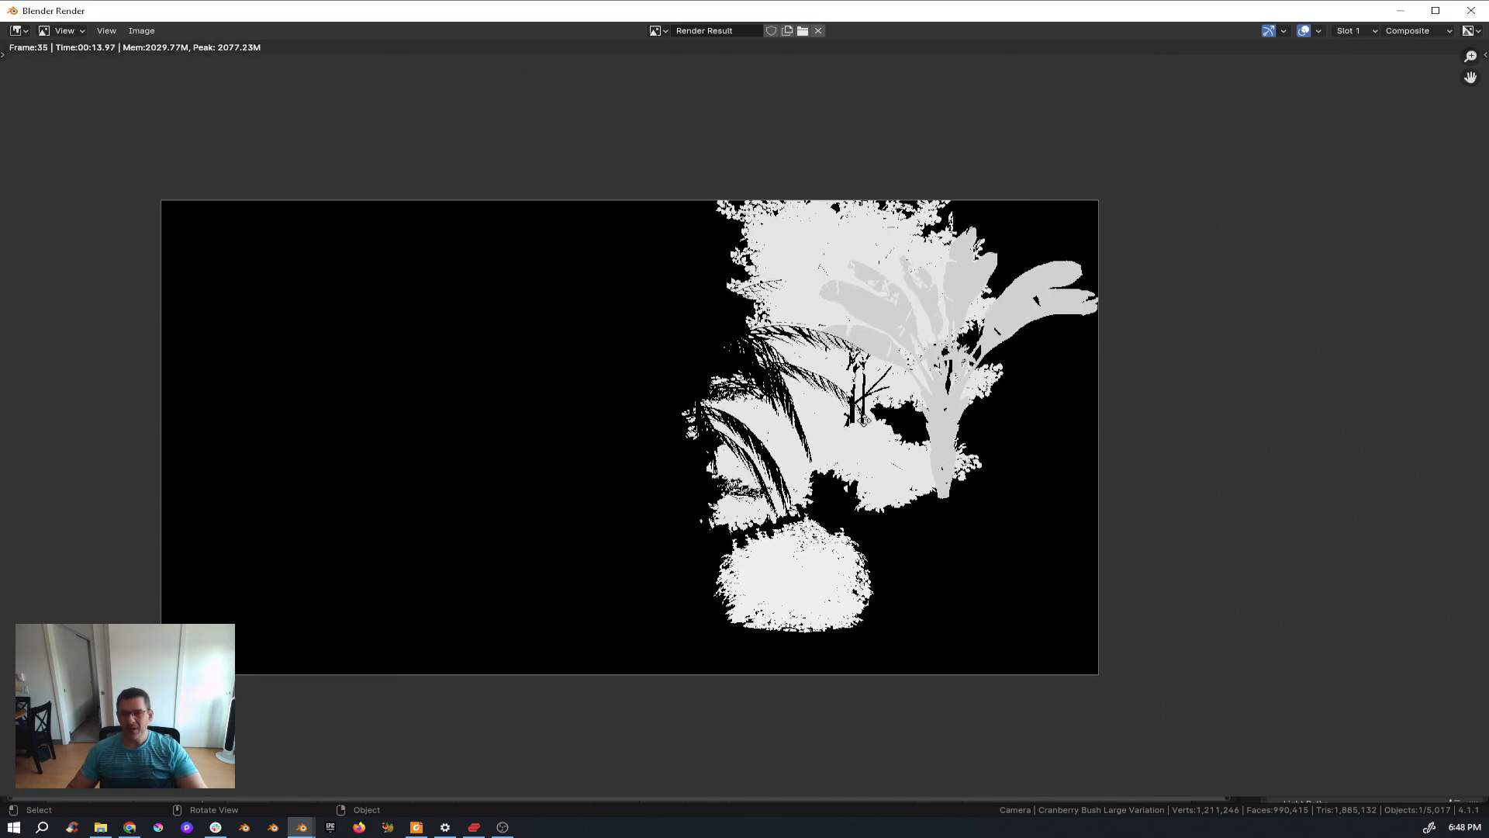
key("Escape")
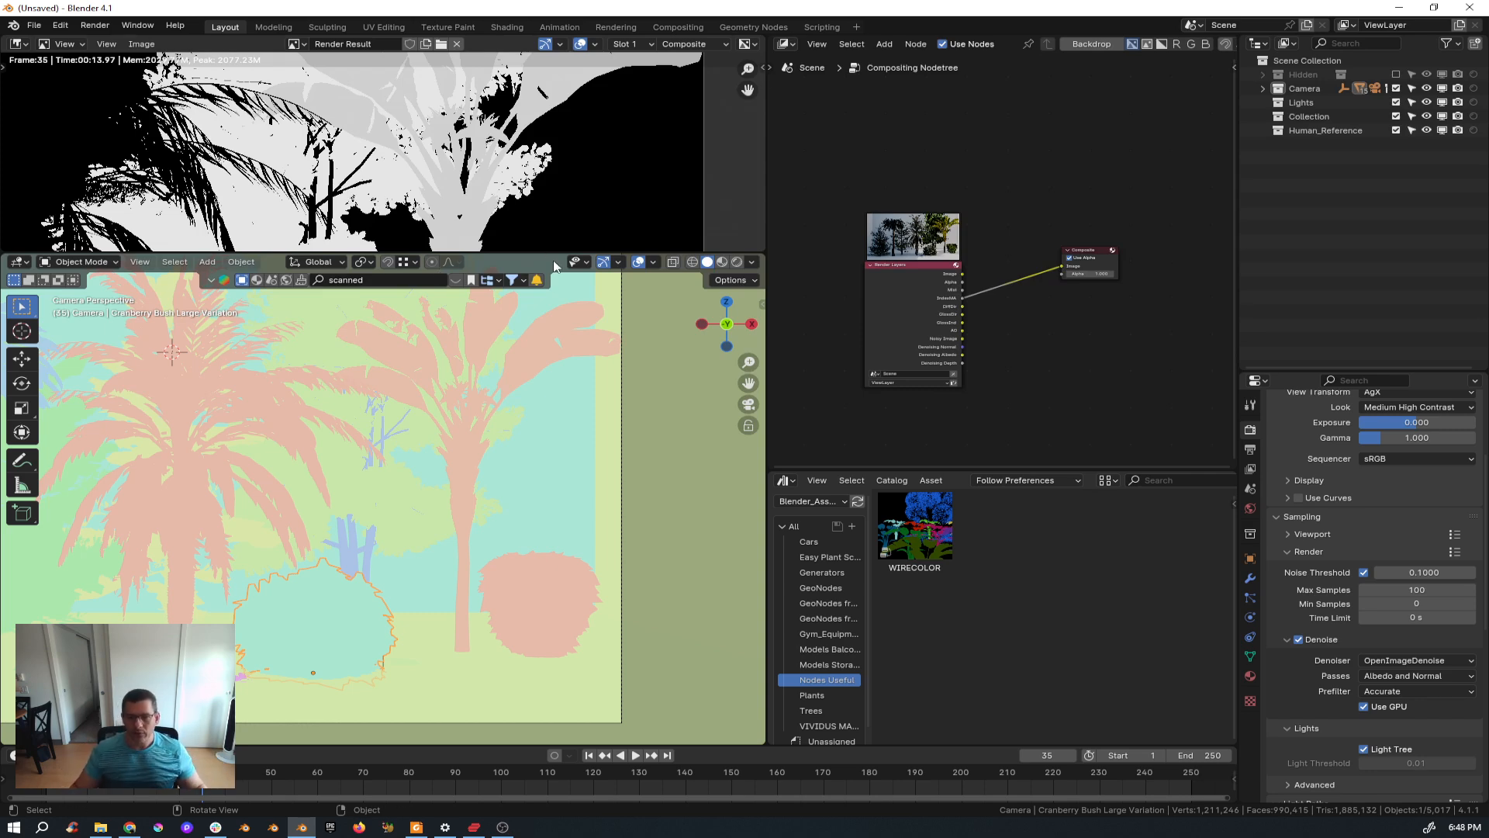
Enlarge the 3D viewport and browse the WIRECOLOR add-on folder in File Explorer.
left_click_drag(560, 254, 578, 75)
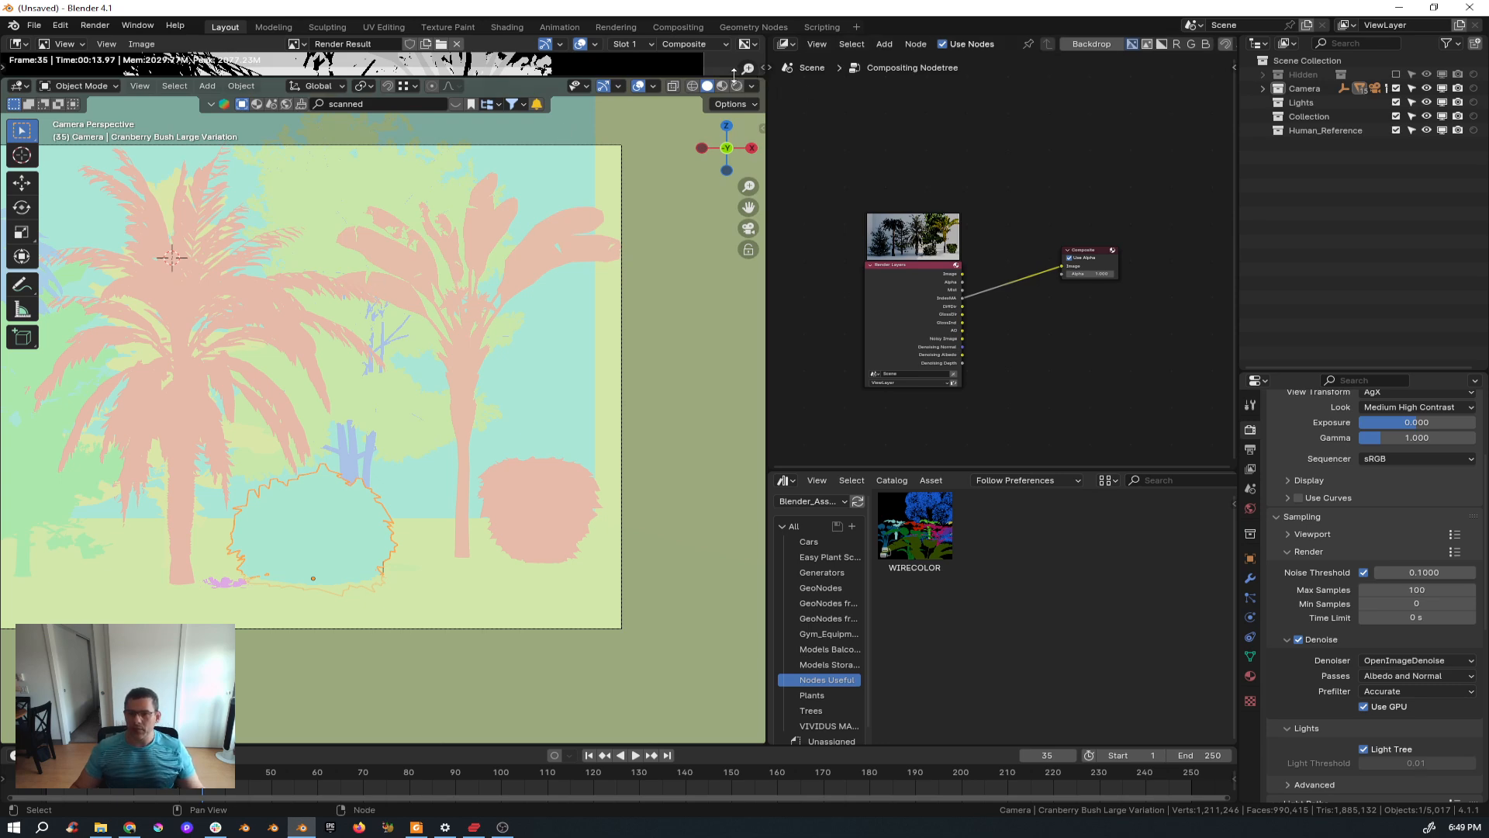
left_click_drag(733, 76, 733, 54)
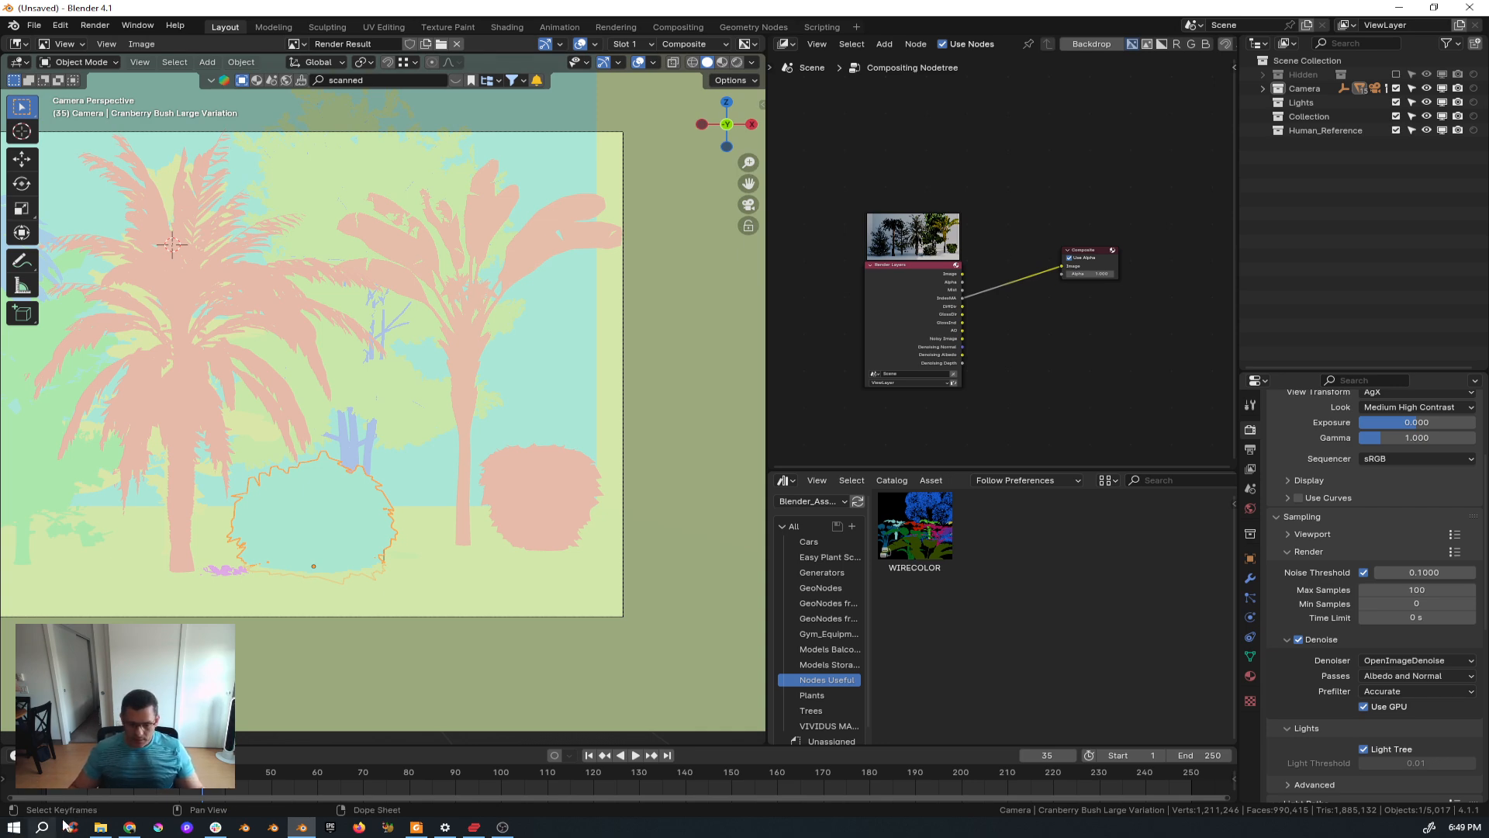
left_click(115, 832)
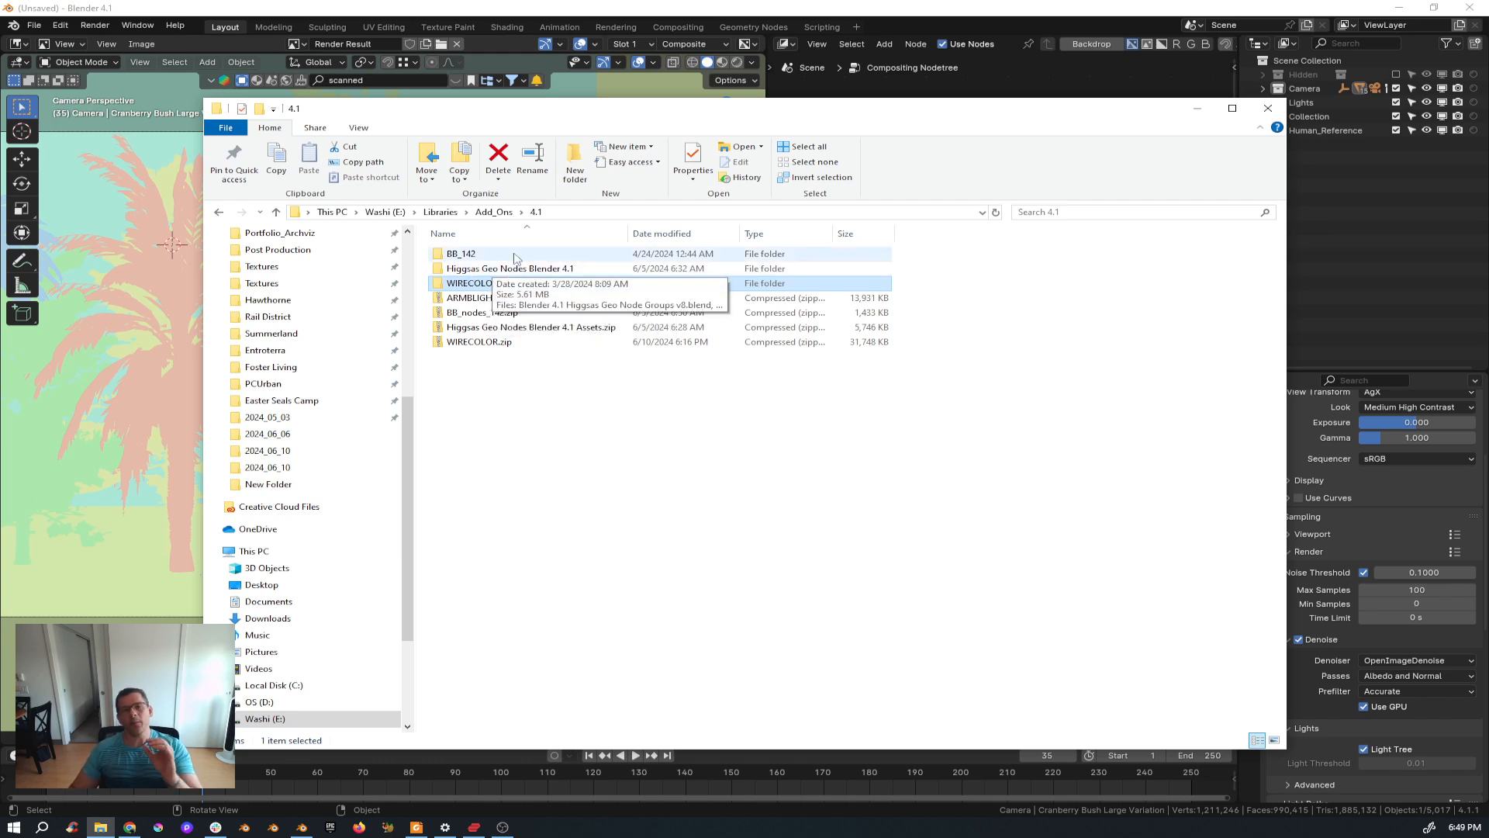
double_click(474, 283)
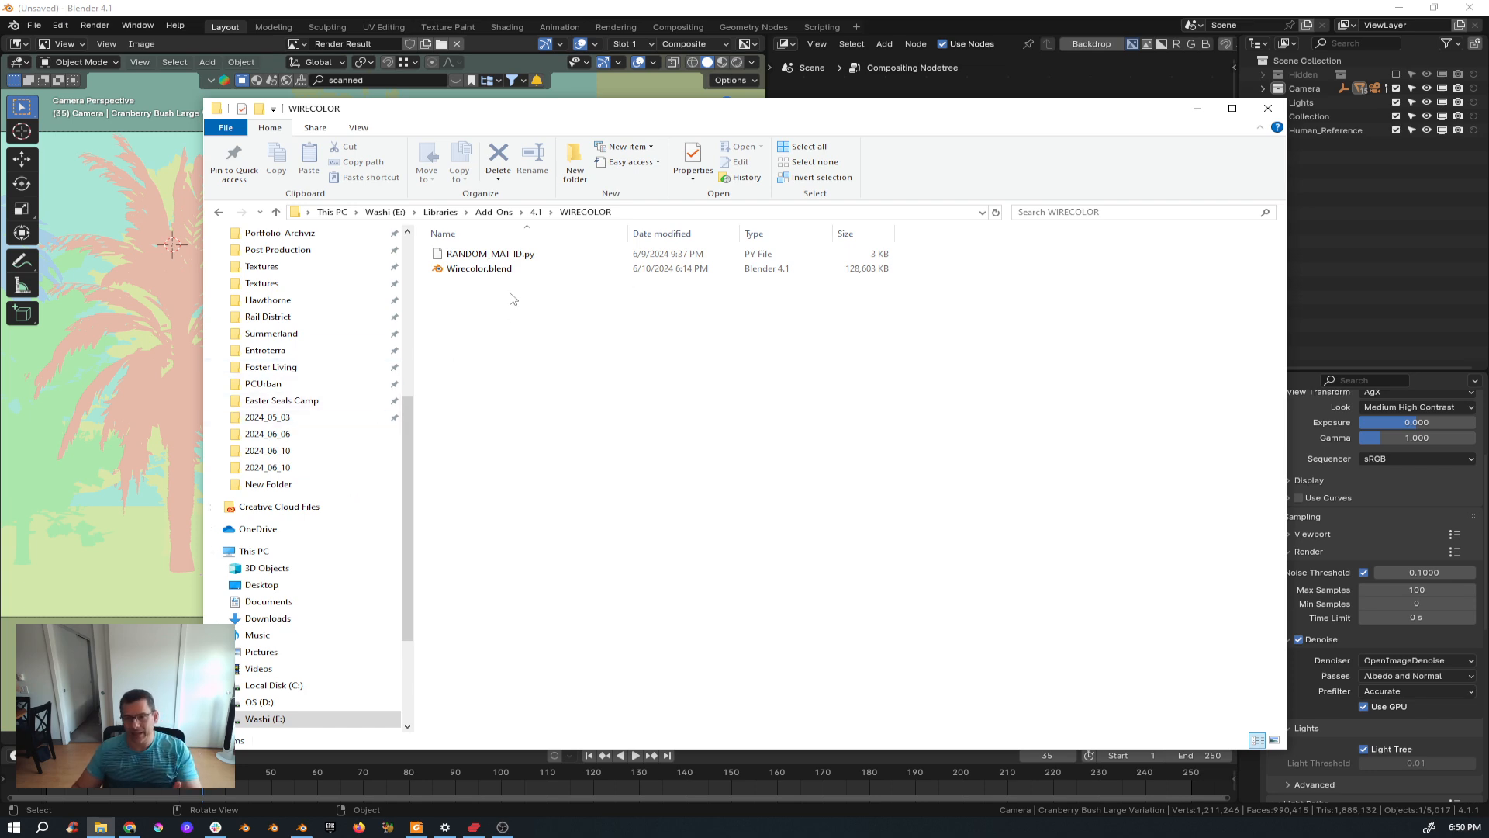
left_click(1197, 109)
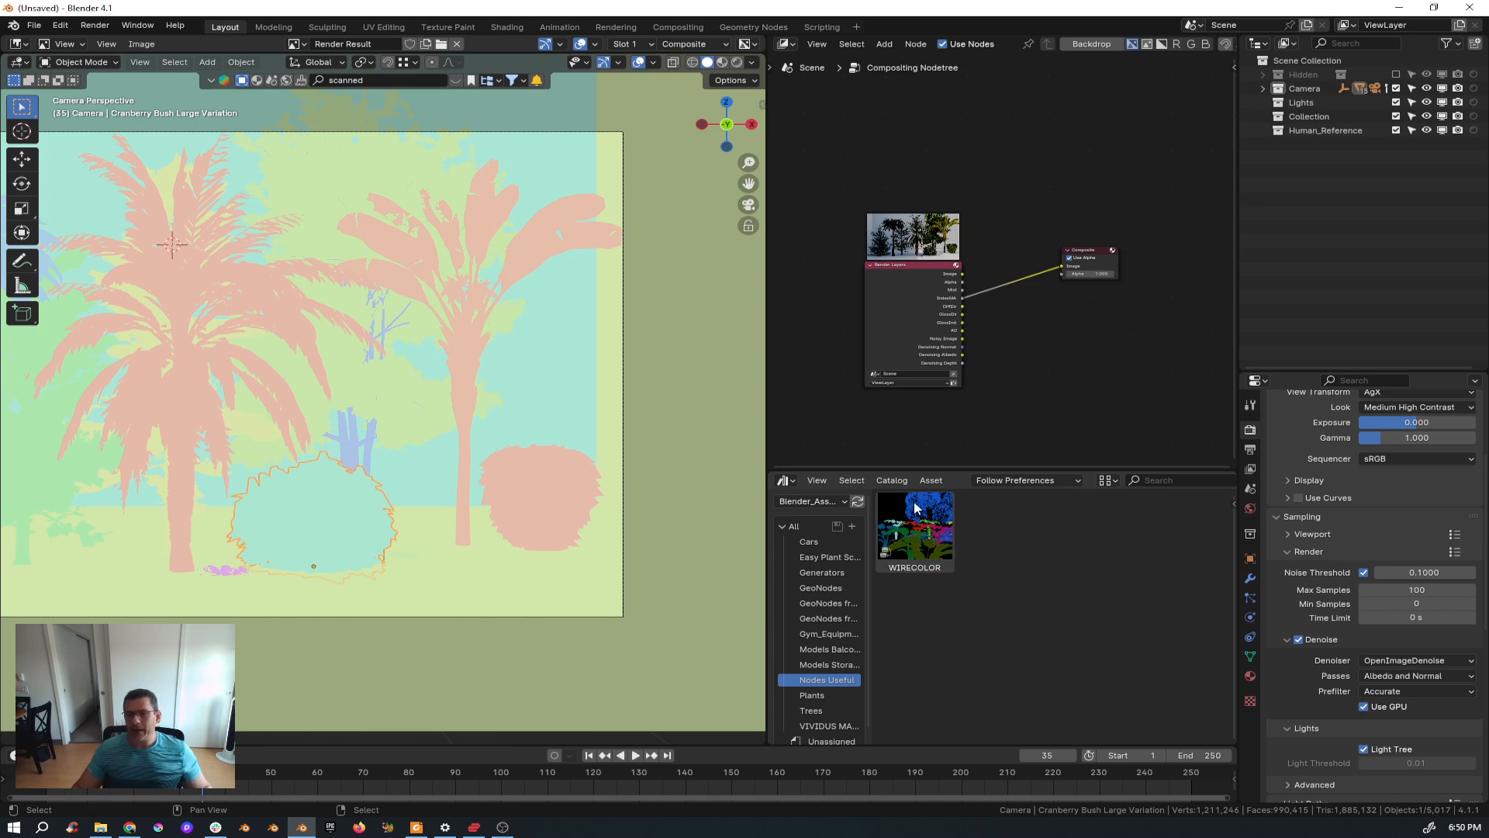
left_click_drag(918, 535, 1055, 387)
scroll(1054, 387, "up", 2)
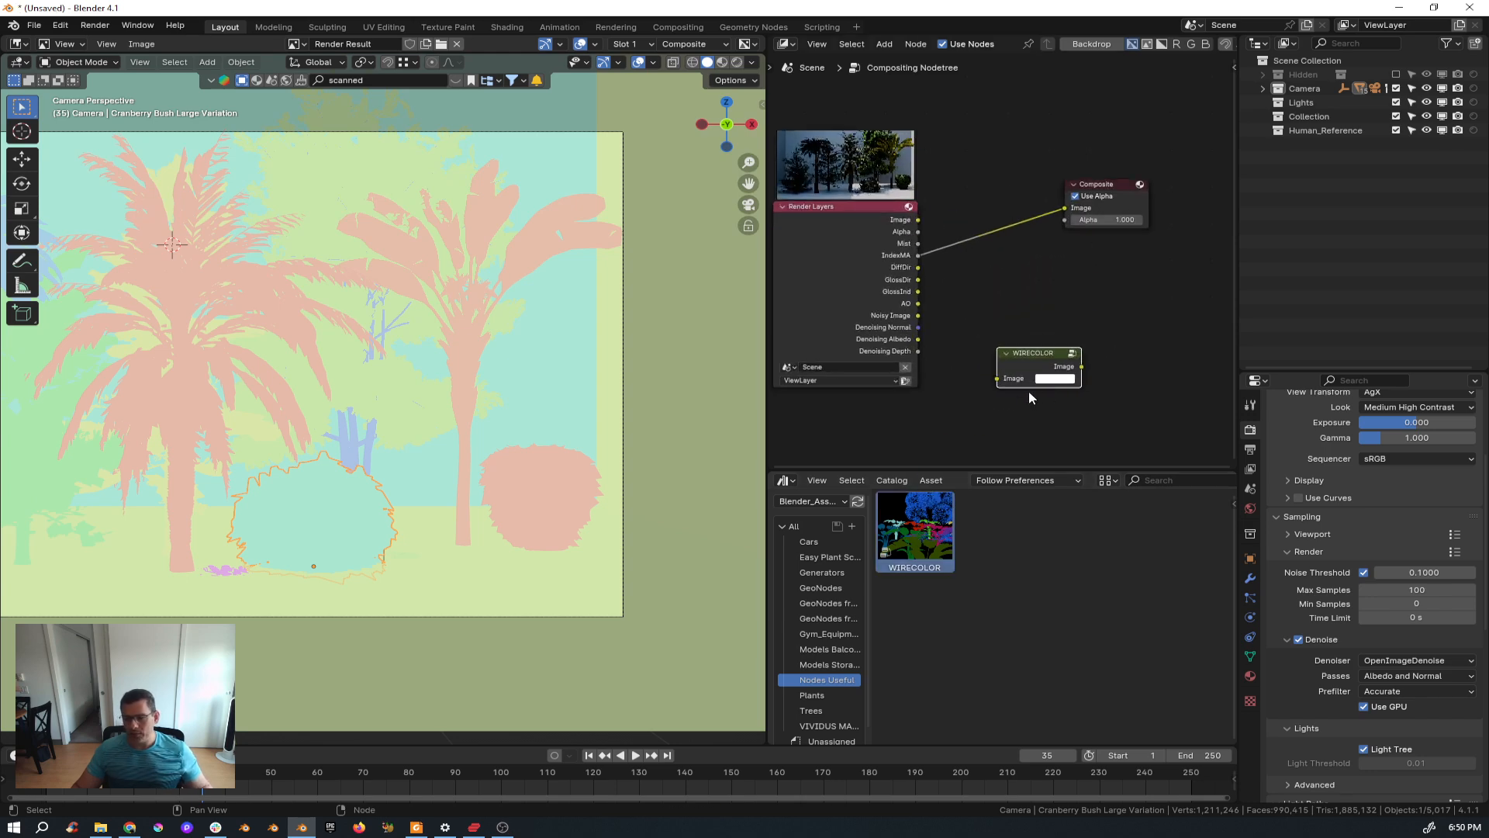
key("x")
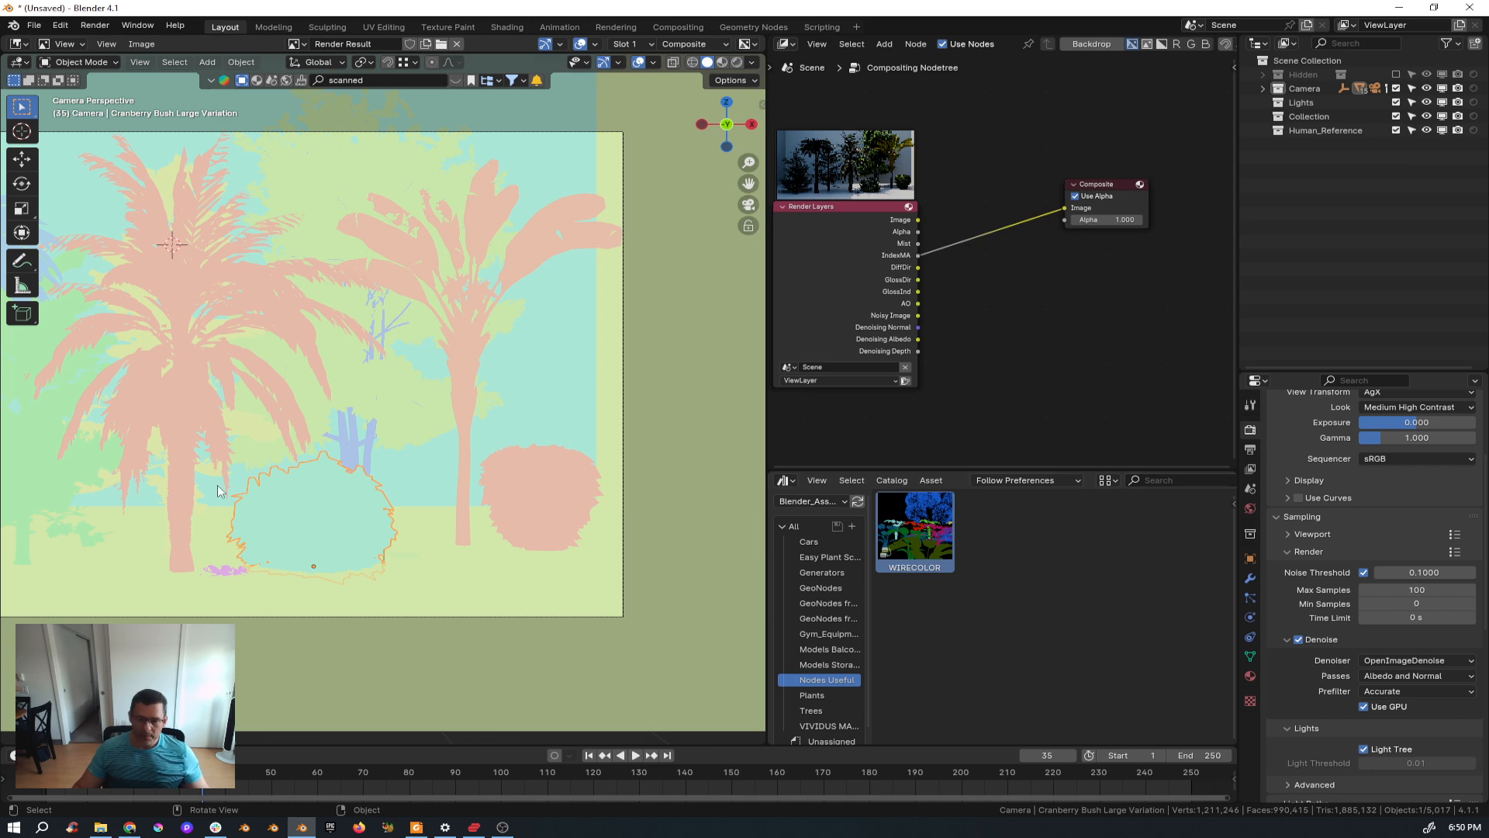
Set the viewport shading lighting to Studio.
left_click(751, 62)
left_click(700, 129)
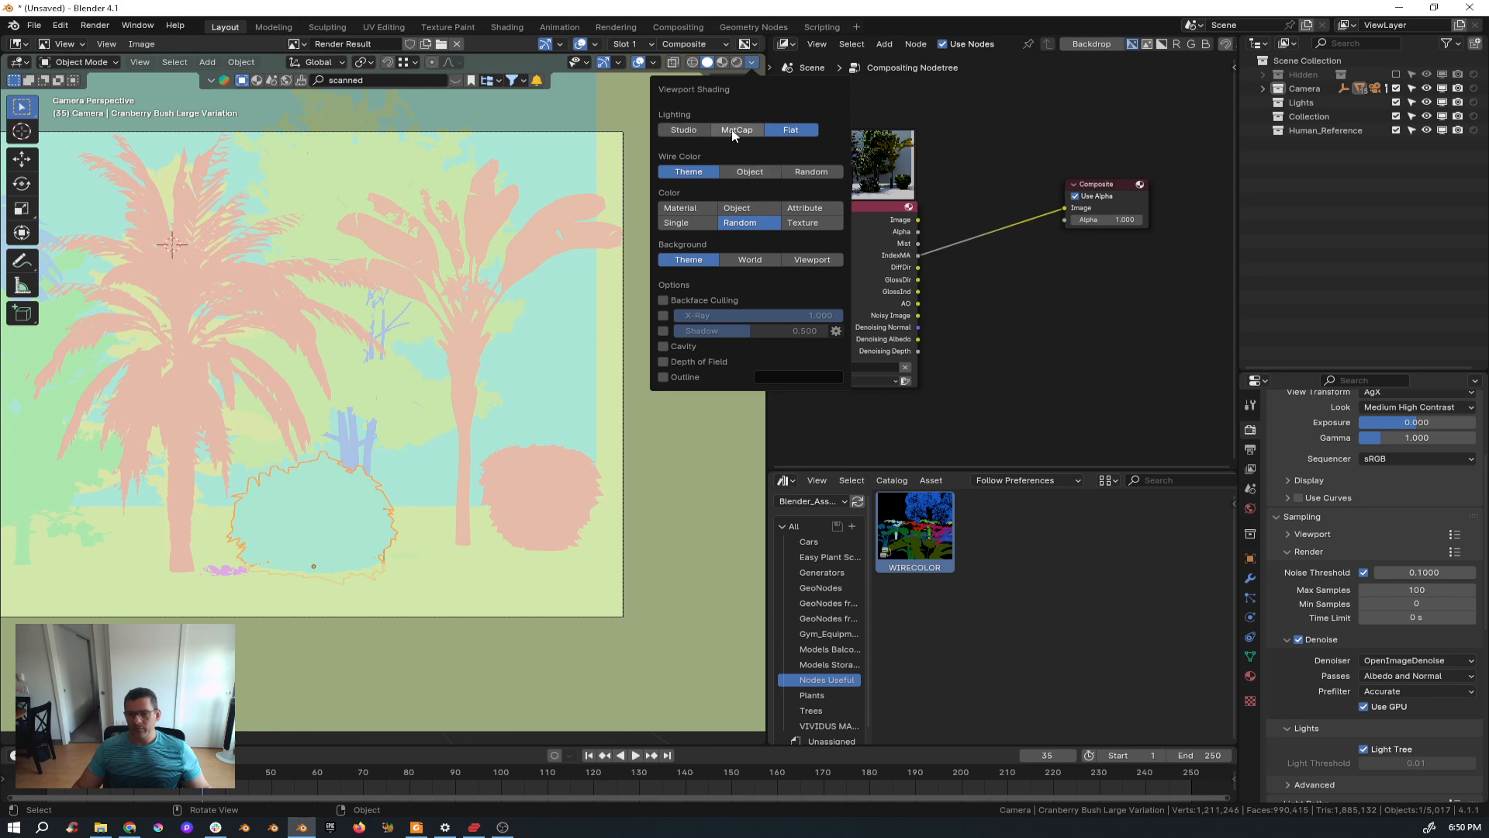
scroll(433, 406, "down", 4)
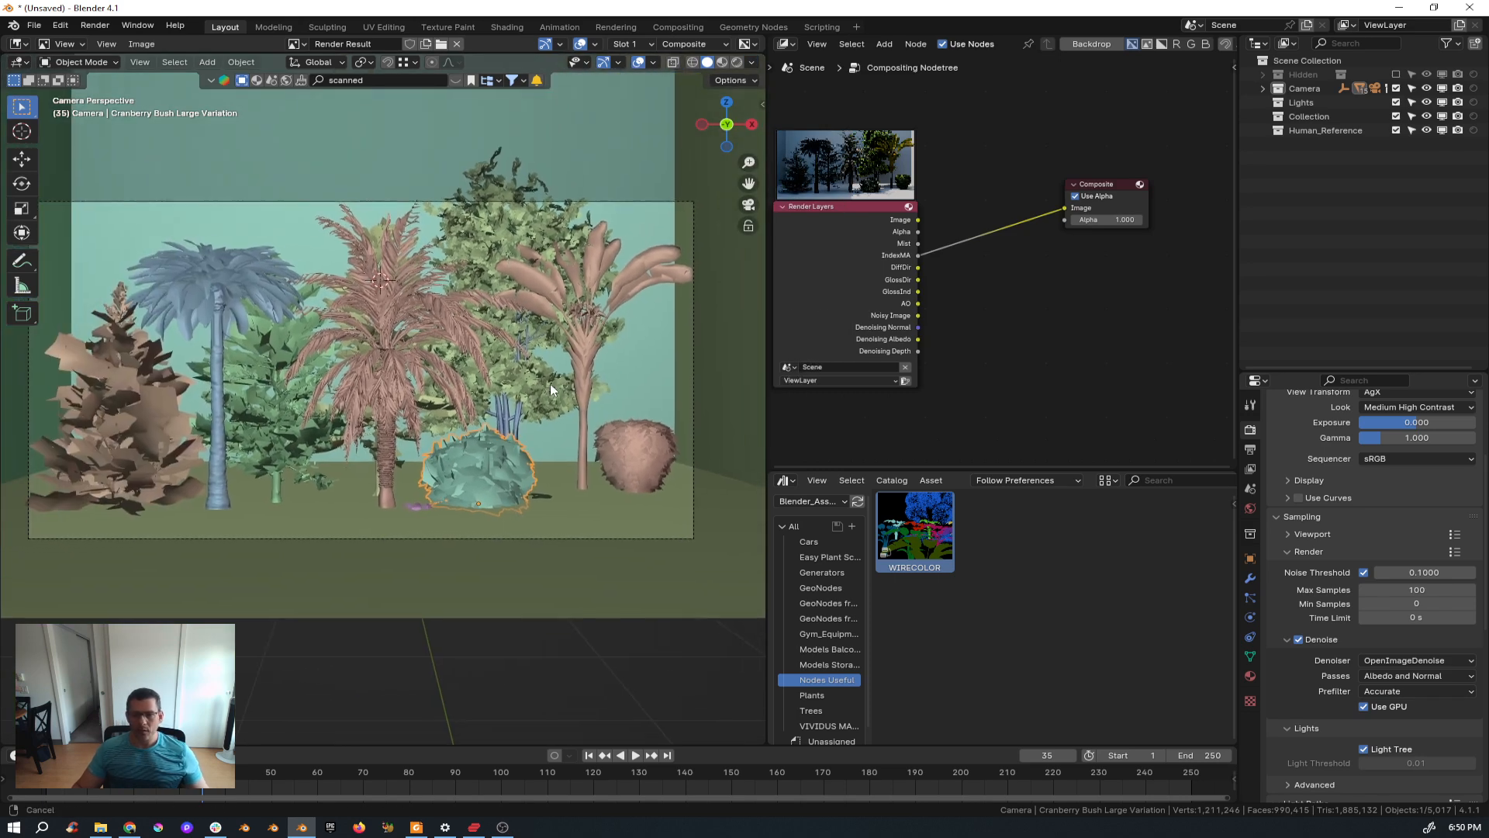
key("t")
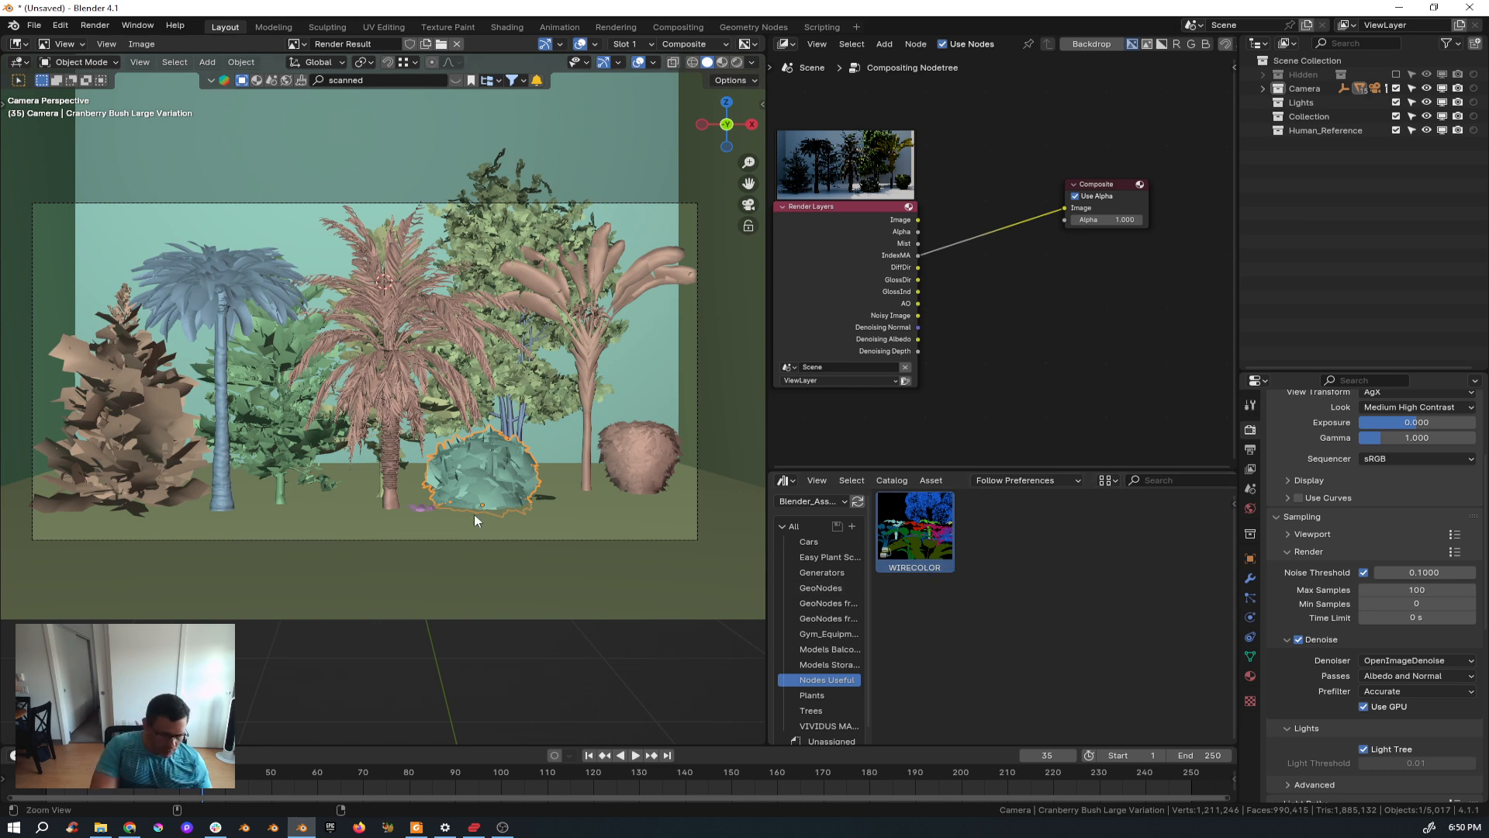
Install the RANDOM_MAT_ID.py add-on from E:\Libraries\Add_Ons\4.1\WIRECOLOR through the Preferences add-ons page.
key("ctrl+comma")
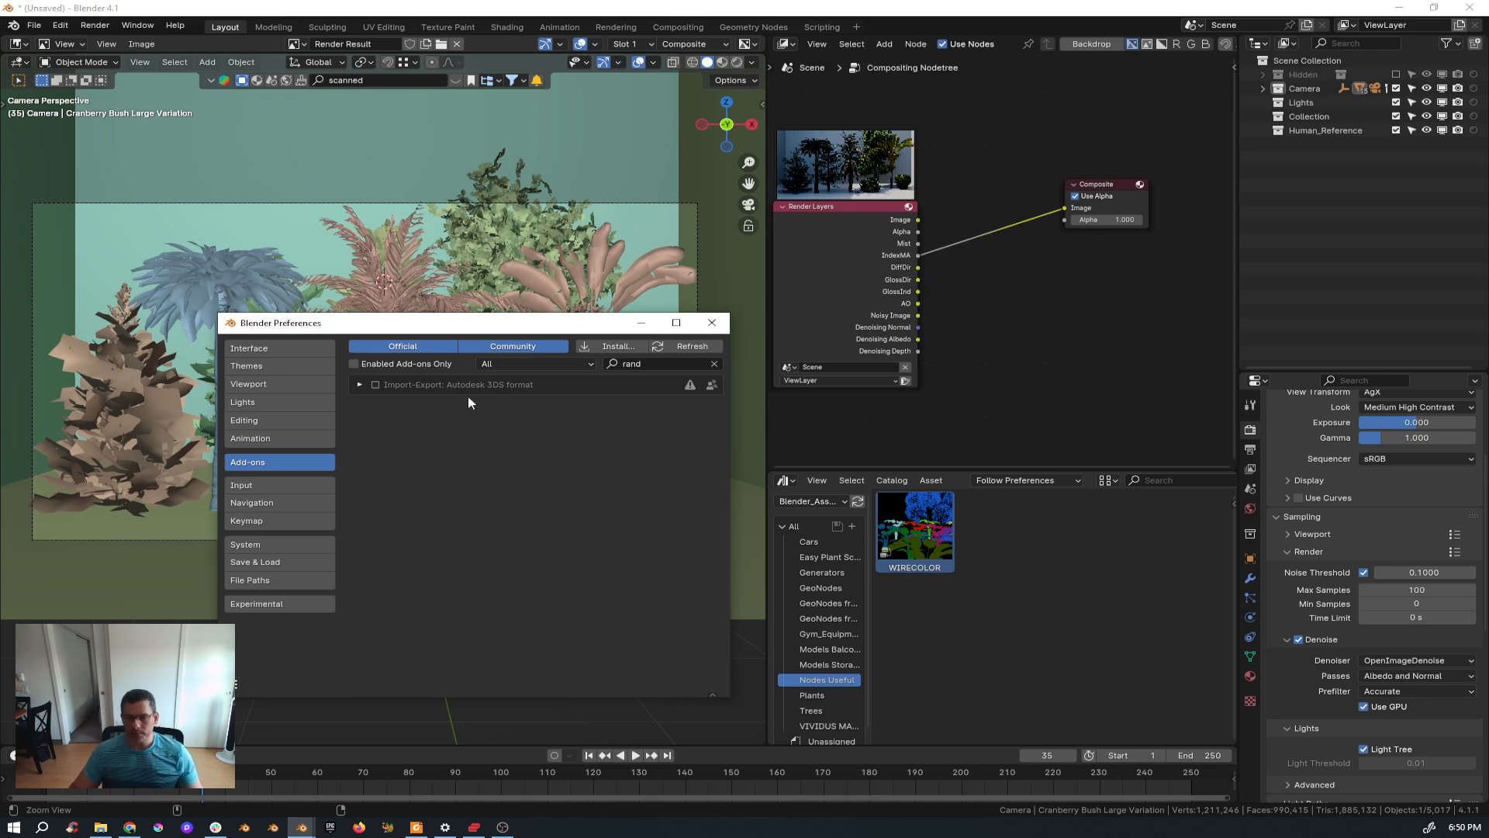
left_click(607, 346)
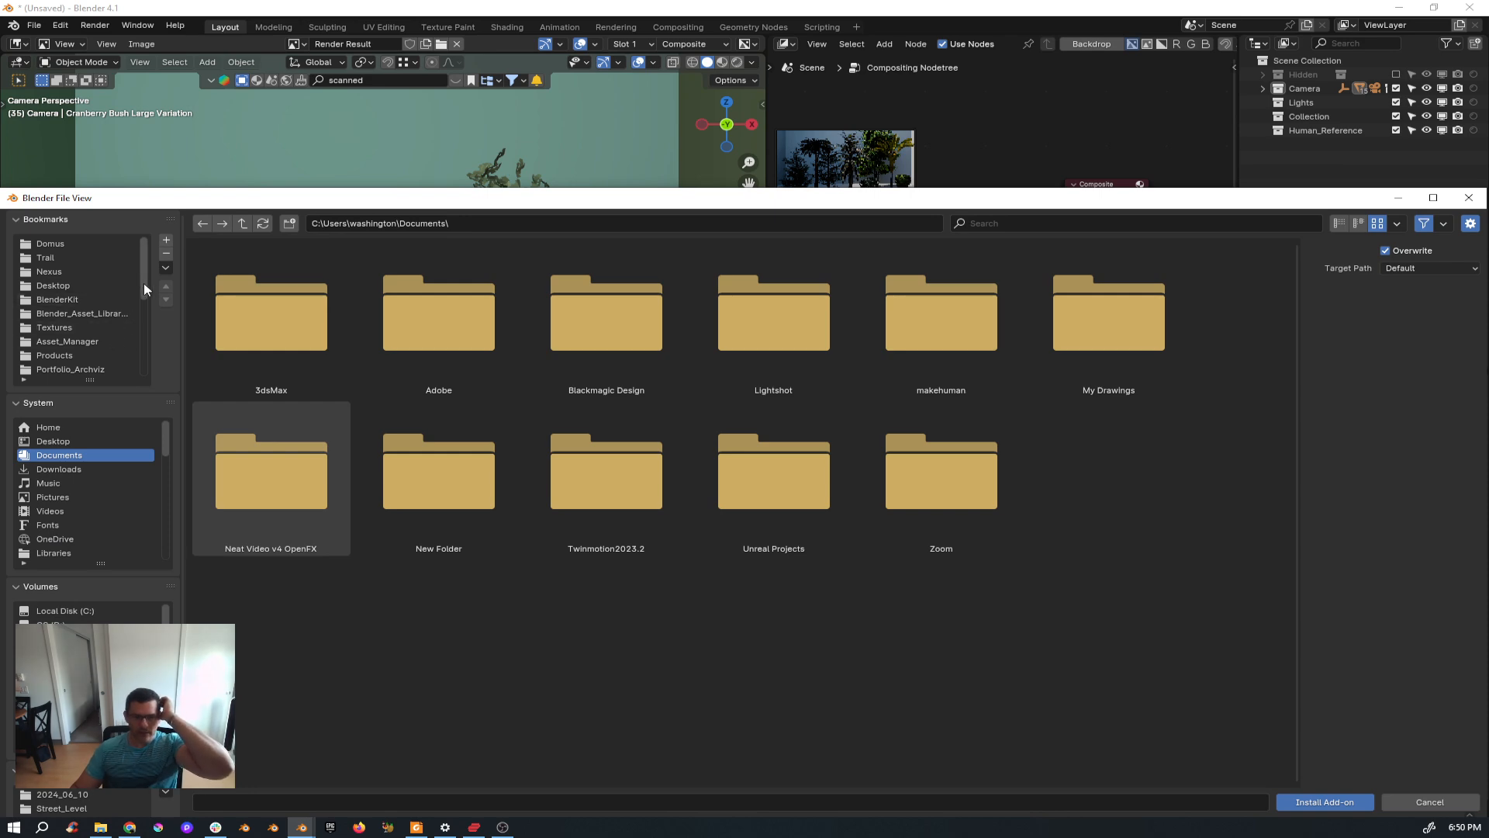
scroll(145, 302, "down", 8)
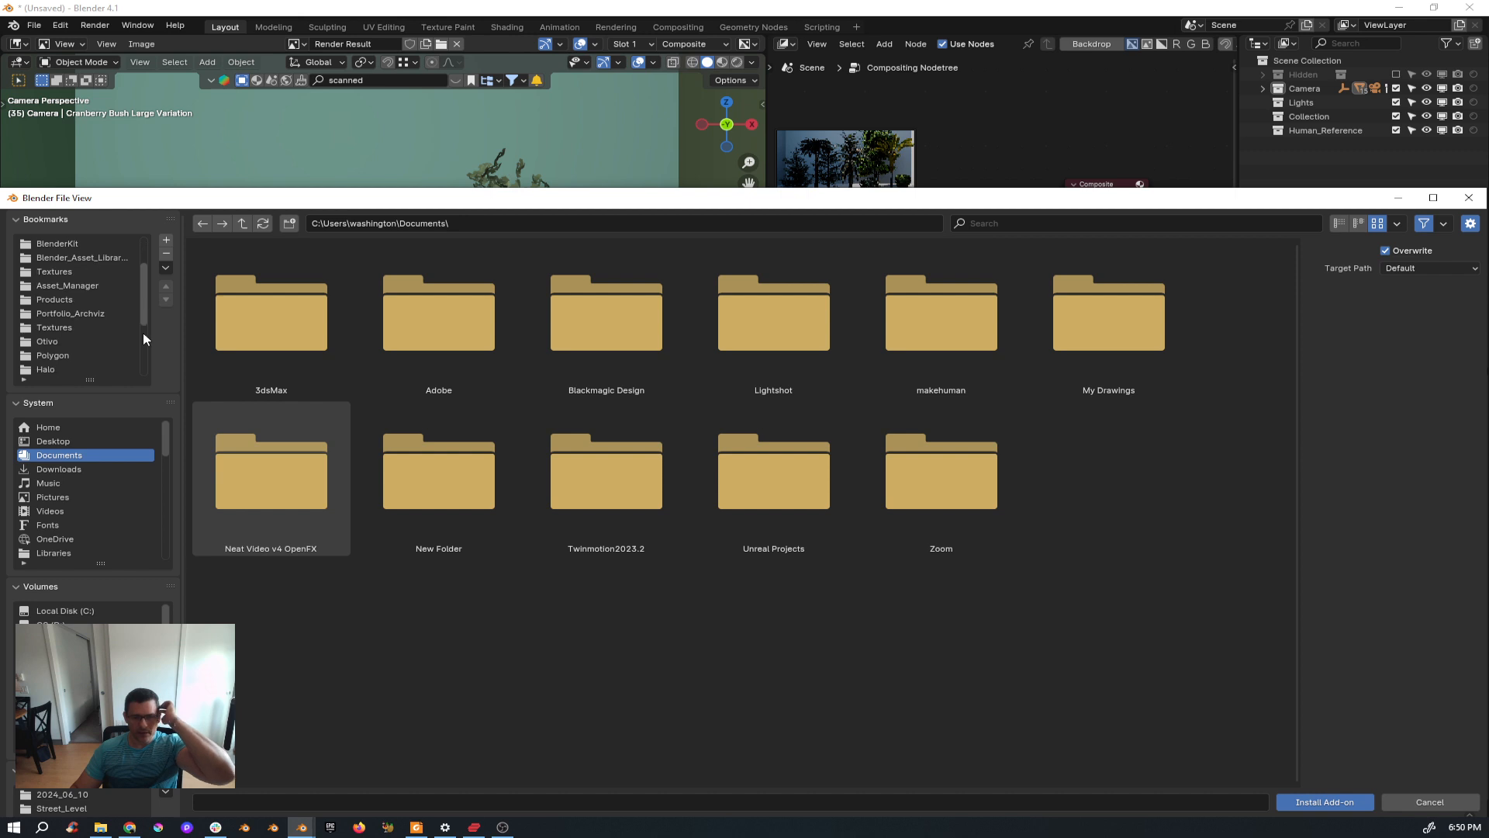
scroll(143, 374, "up", 1)
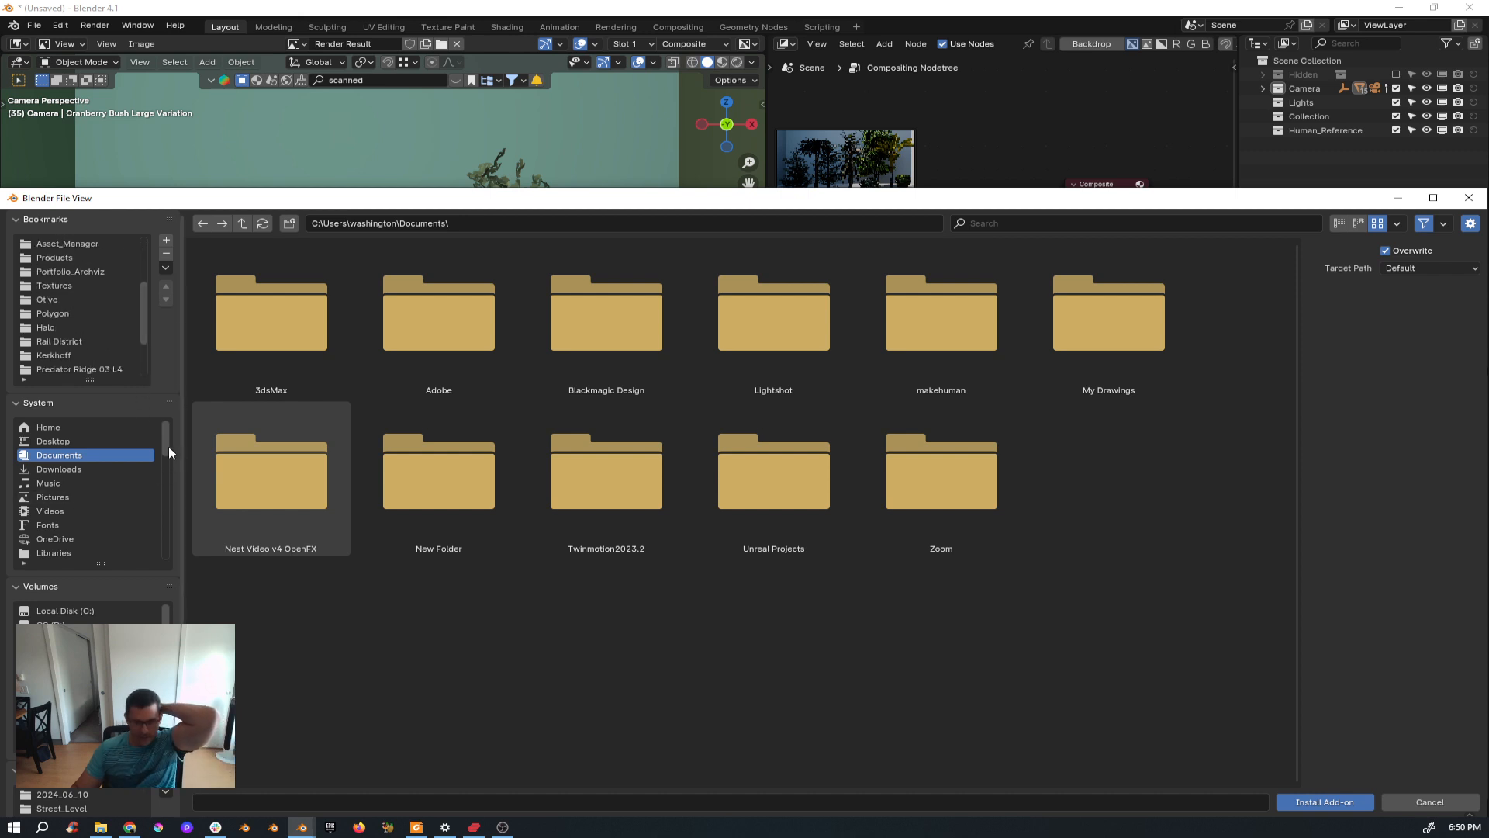
left_click(73, 552)
double_click(431, 343)
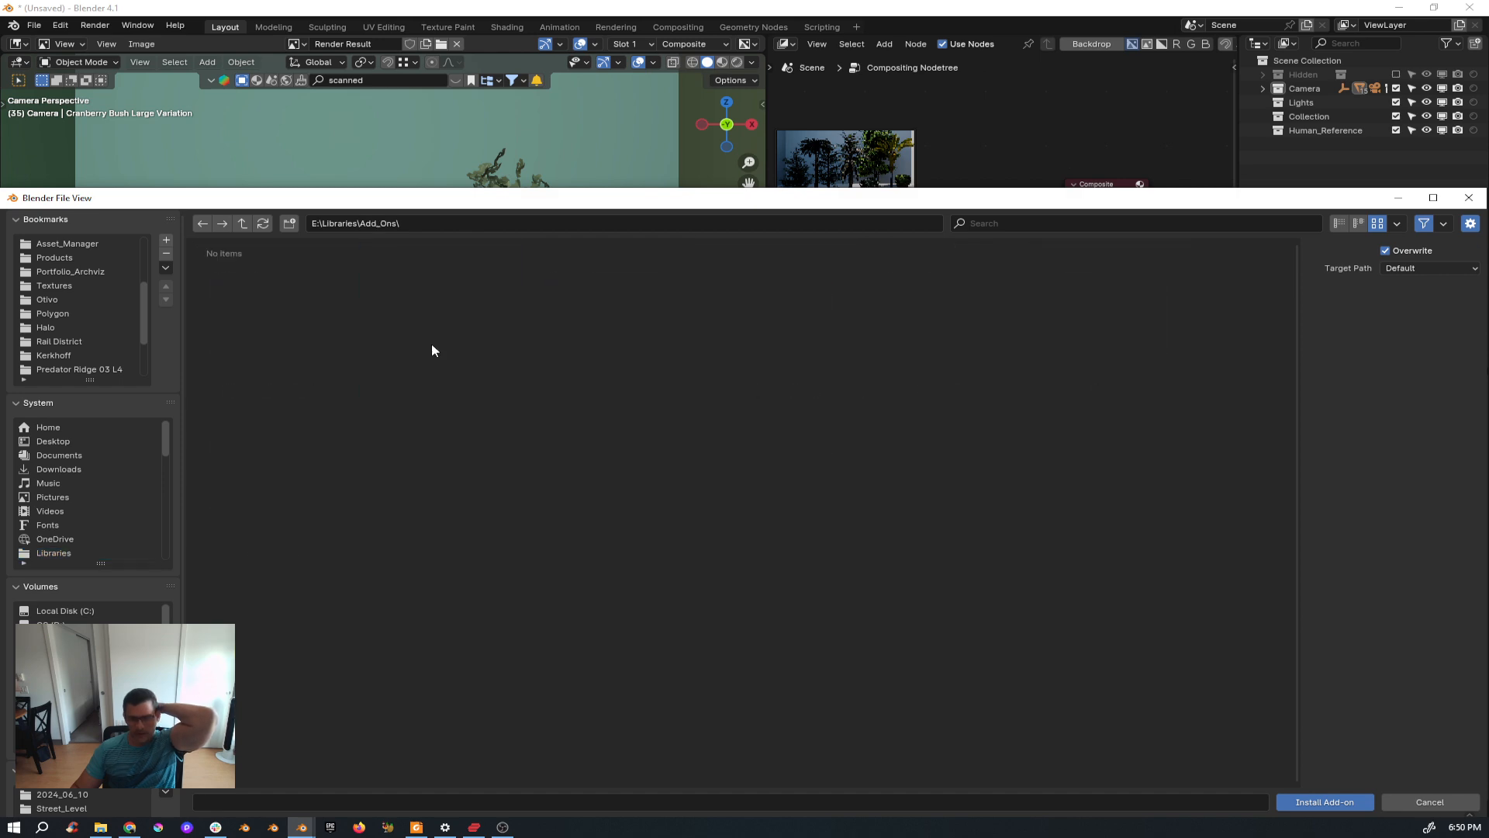
double_click(789, 327)
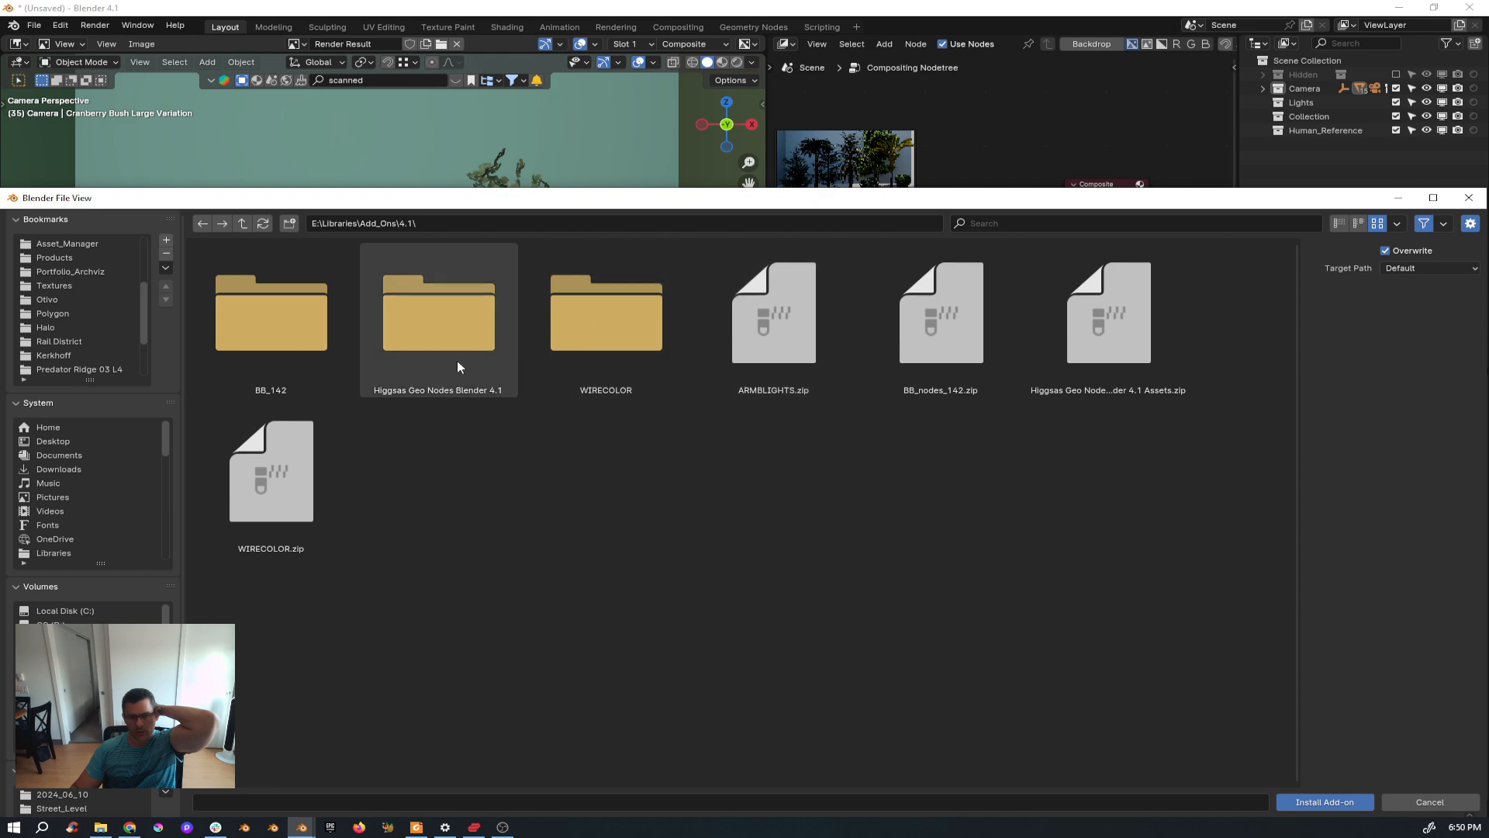
double_click(609, 334)
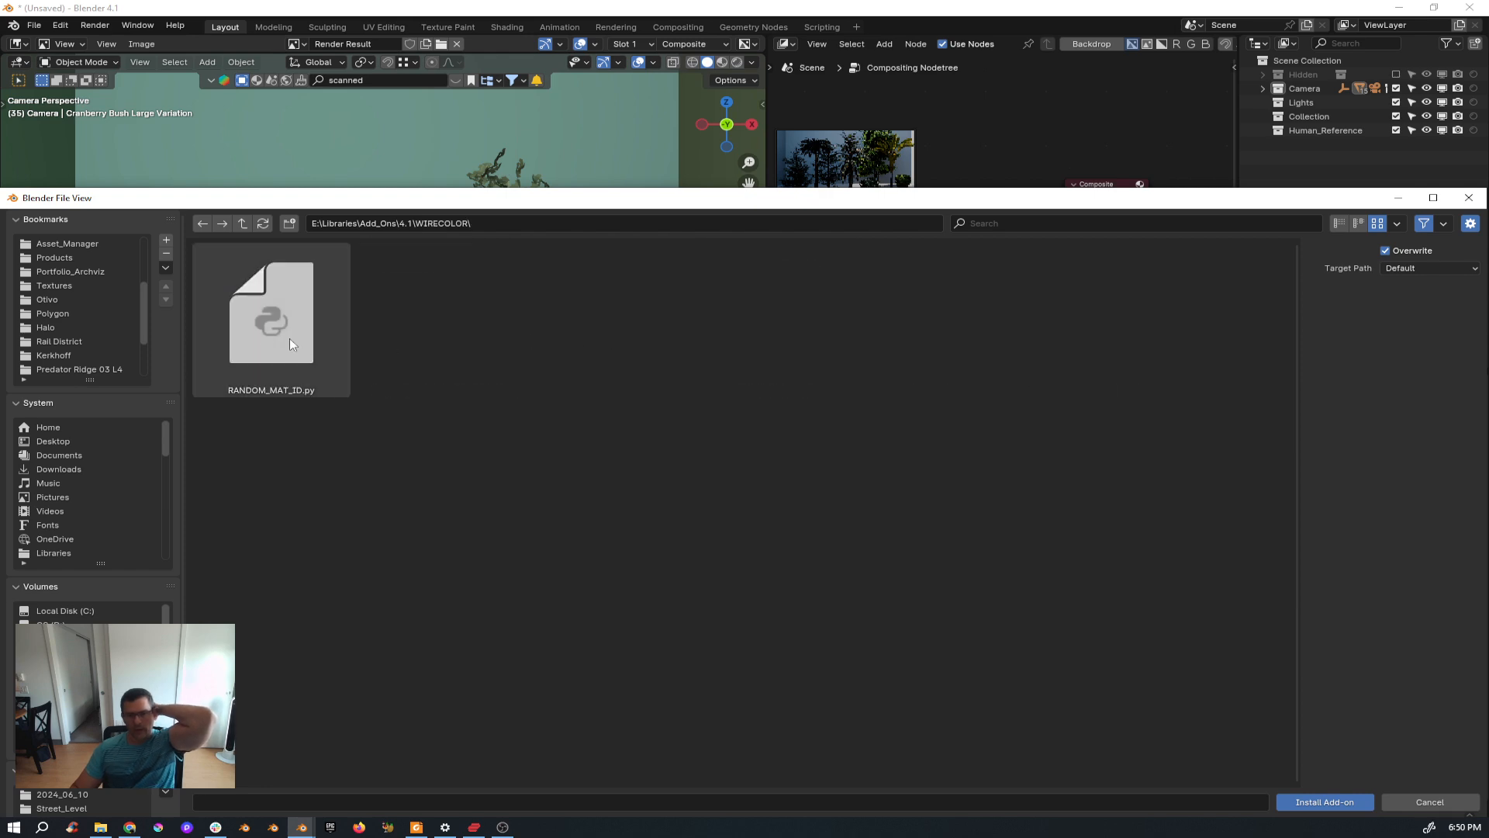
double_click(260, 335)
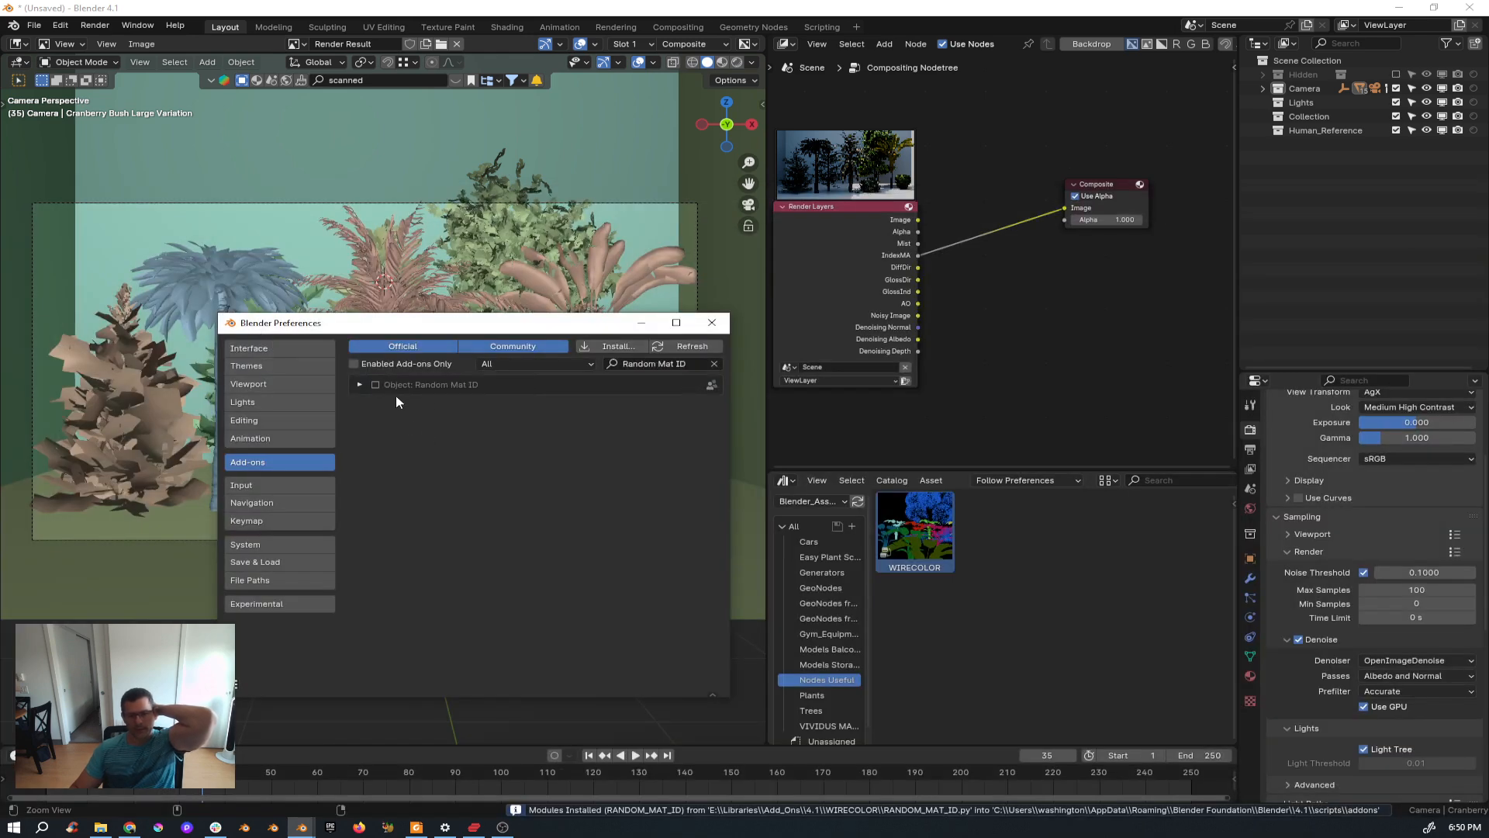
Enable the Object: Random Mat ID add-on, save the preferences and close the Preferences window.
left_click(375, 384)
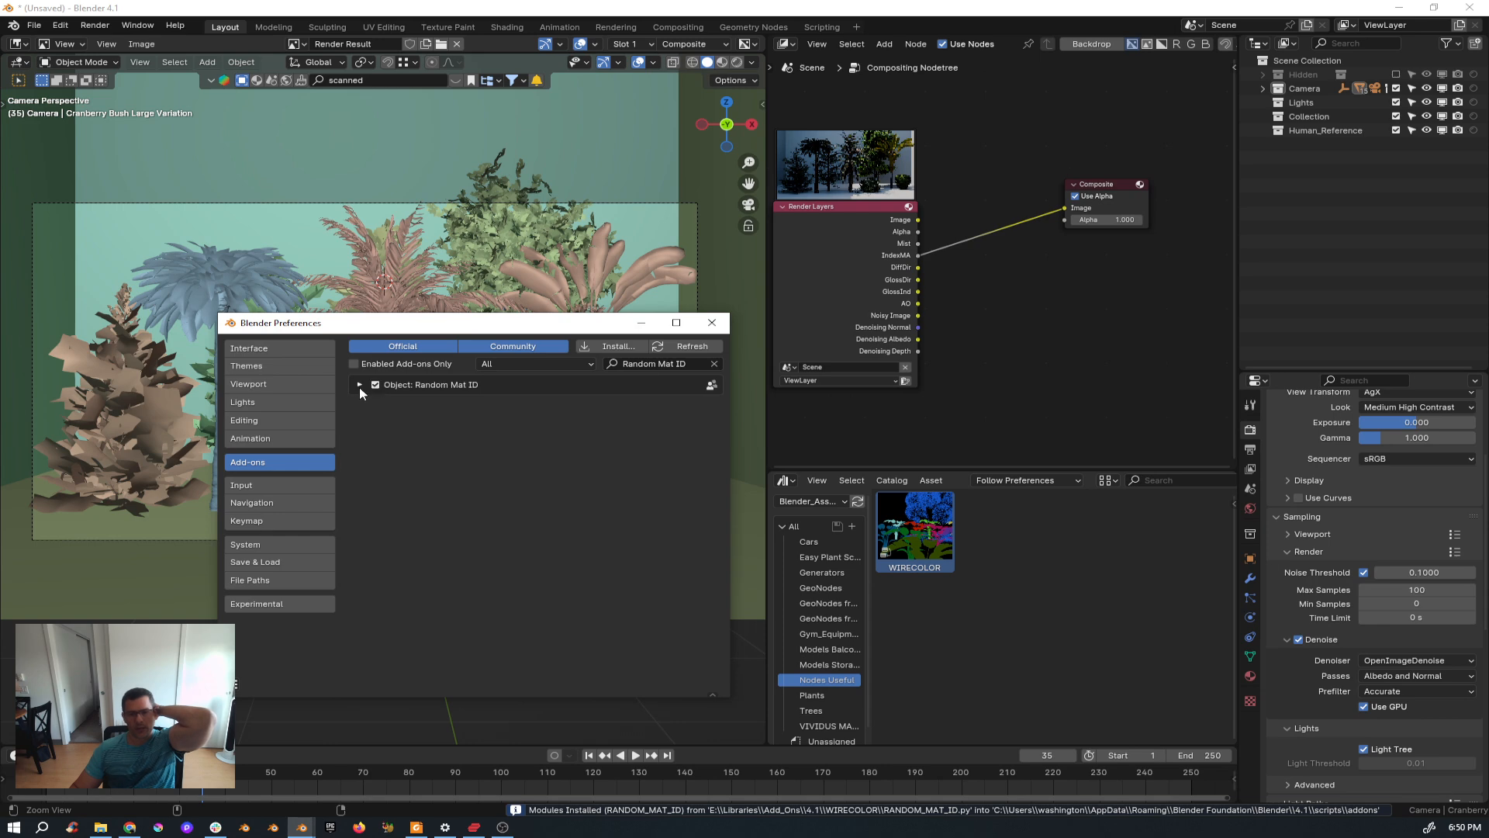
left_click(359, 385)
left_click(360, 385)
left_click(242, 687)
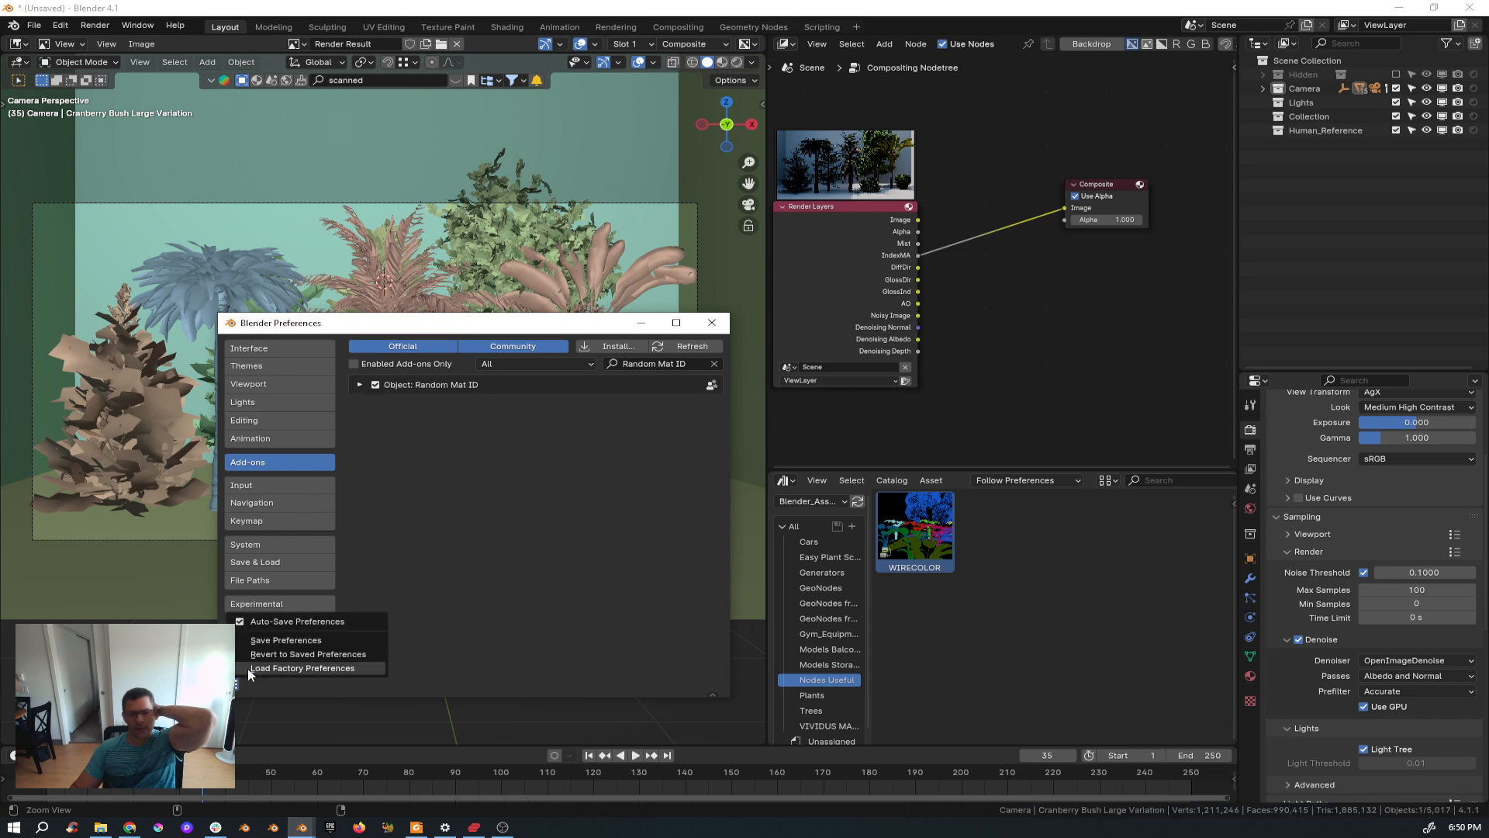
left_click(267, 640)
left_click(711, 323)
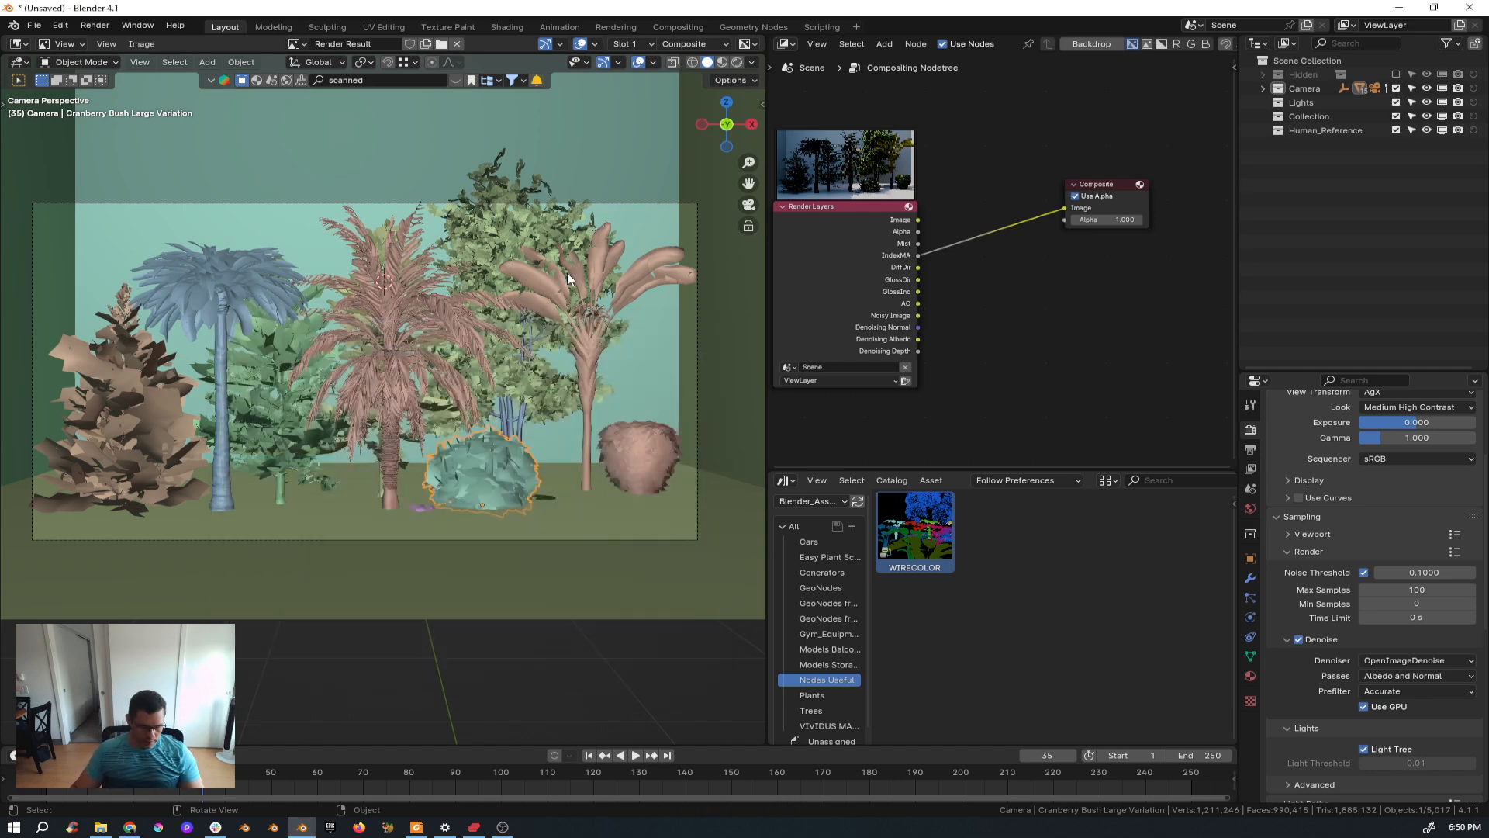
Open the viewport sidebar on its Tool tab with the Random Mat ID tool.
key("n")
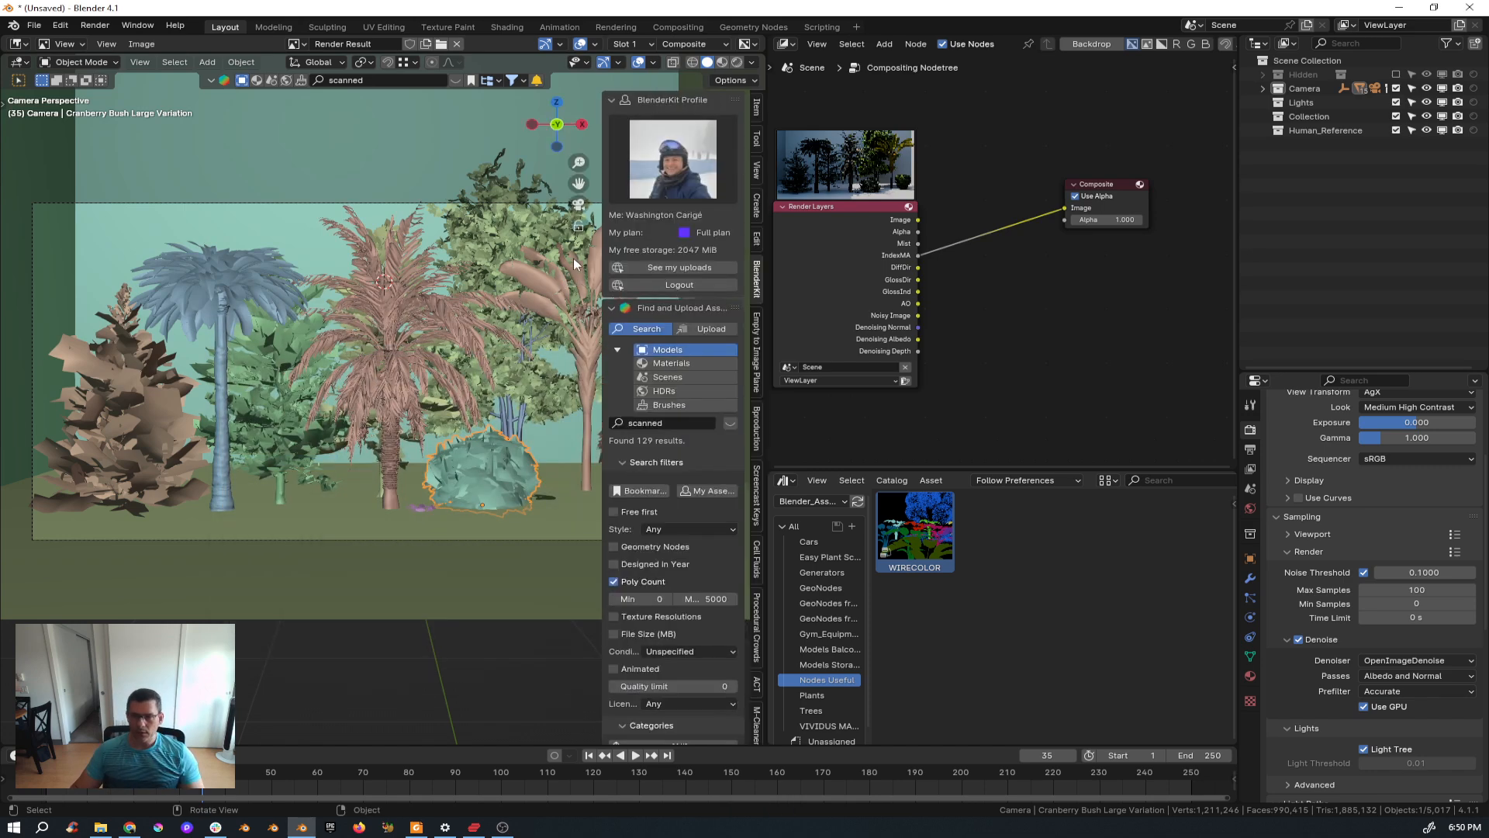
left_click(754, 110)
left_click(757, 140)
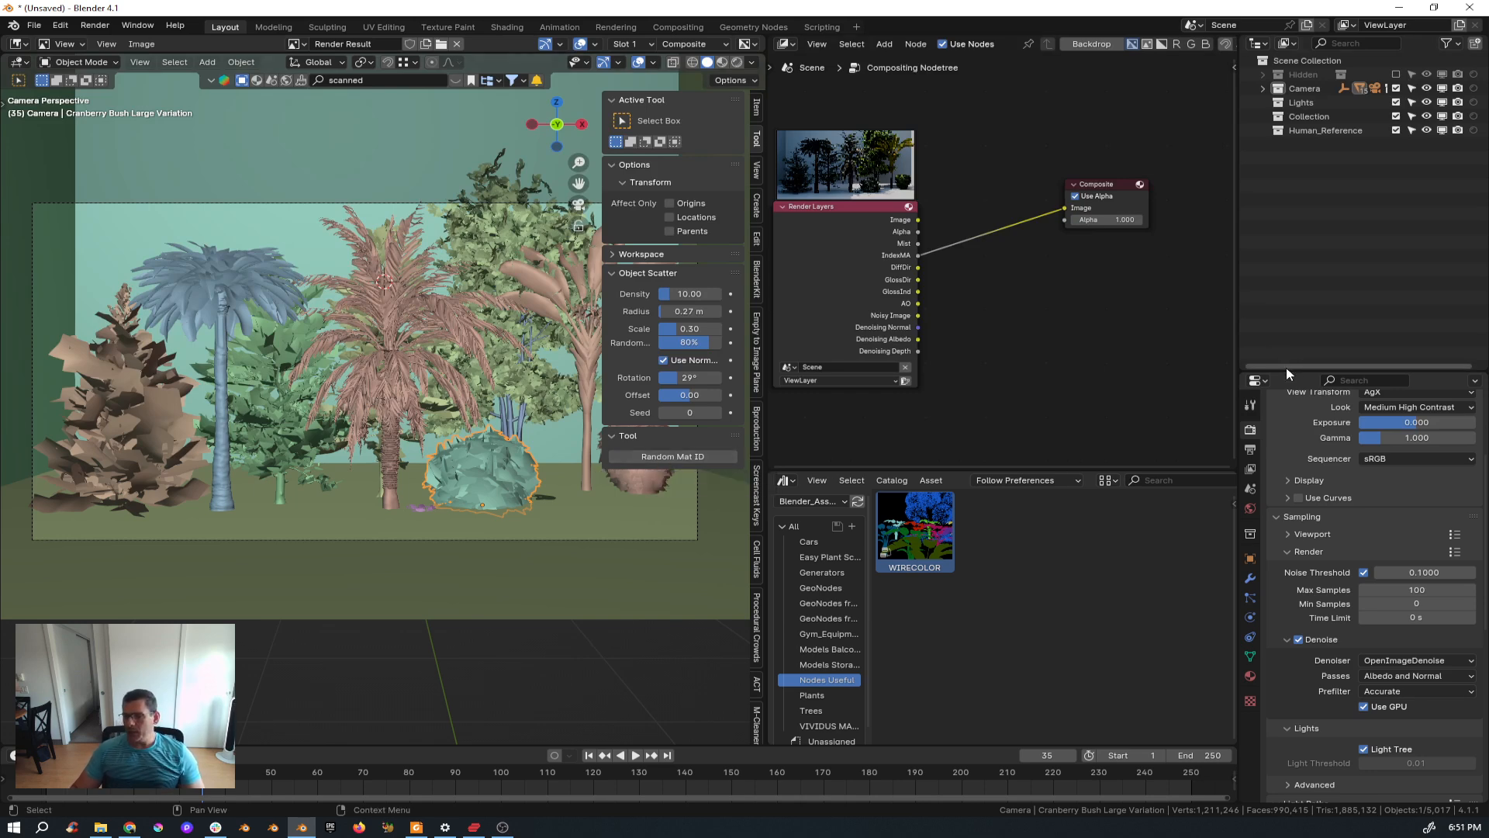
Set the cranberry bush material's Pass Index to 0 in the material settings.
left_click_drag(1286, 368, 1253, 198)
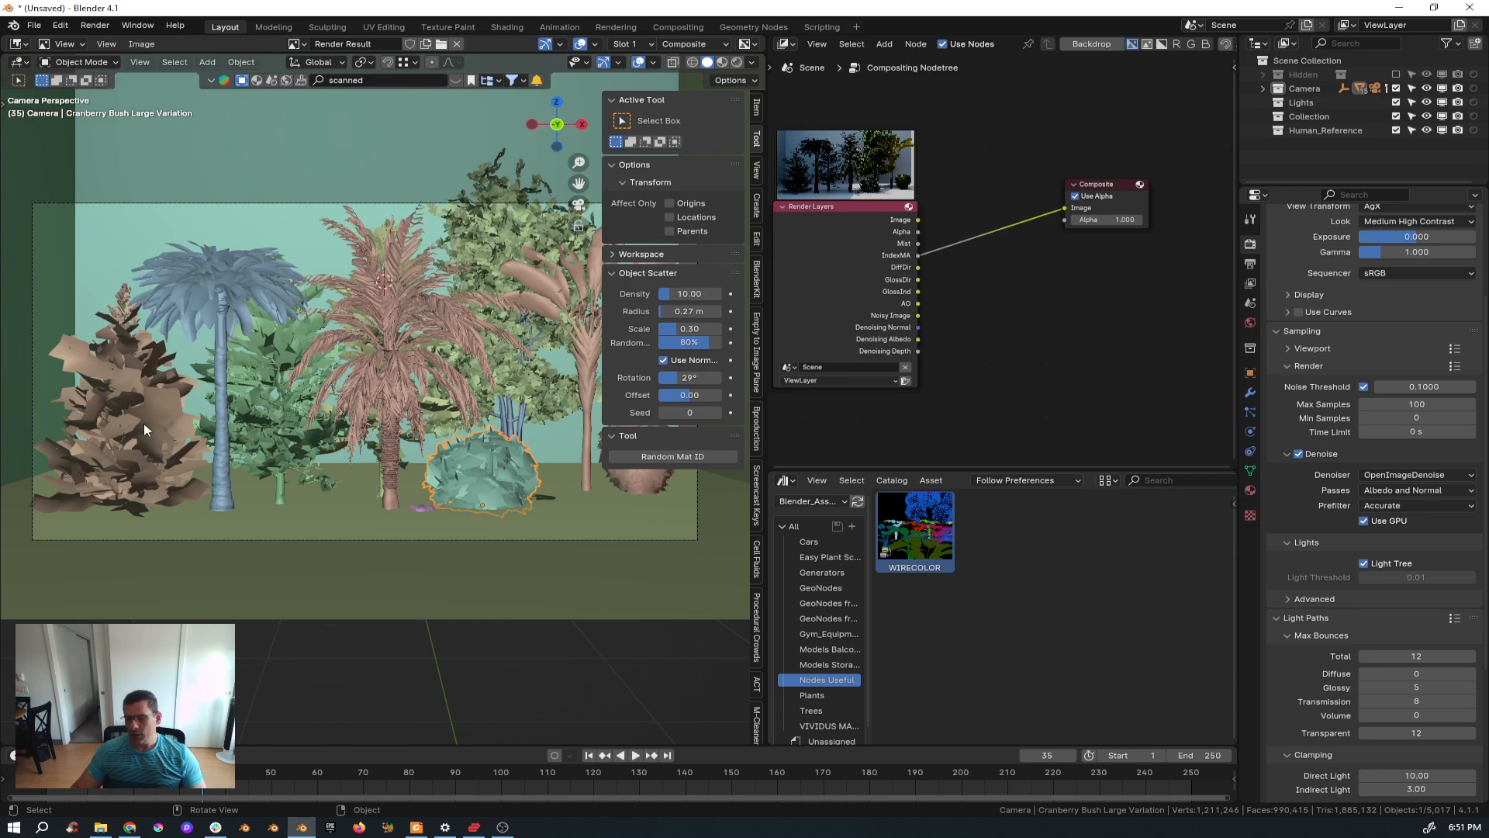
left_click(1250, 491)
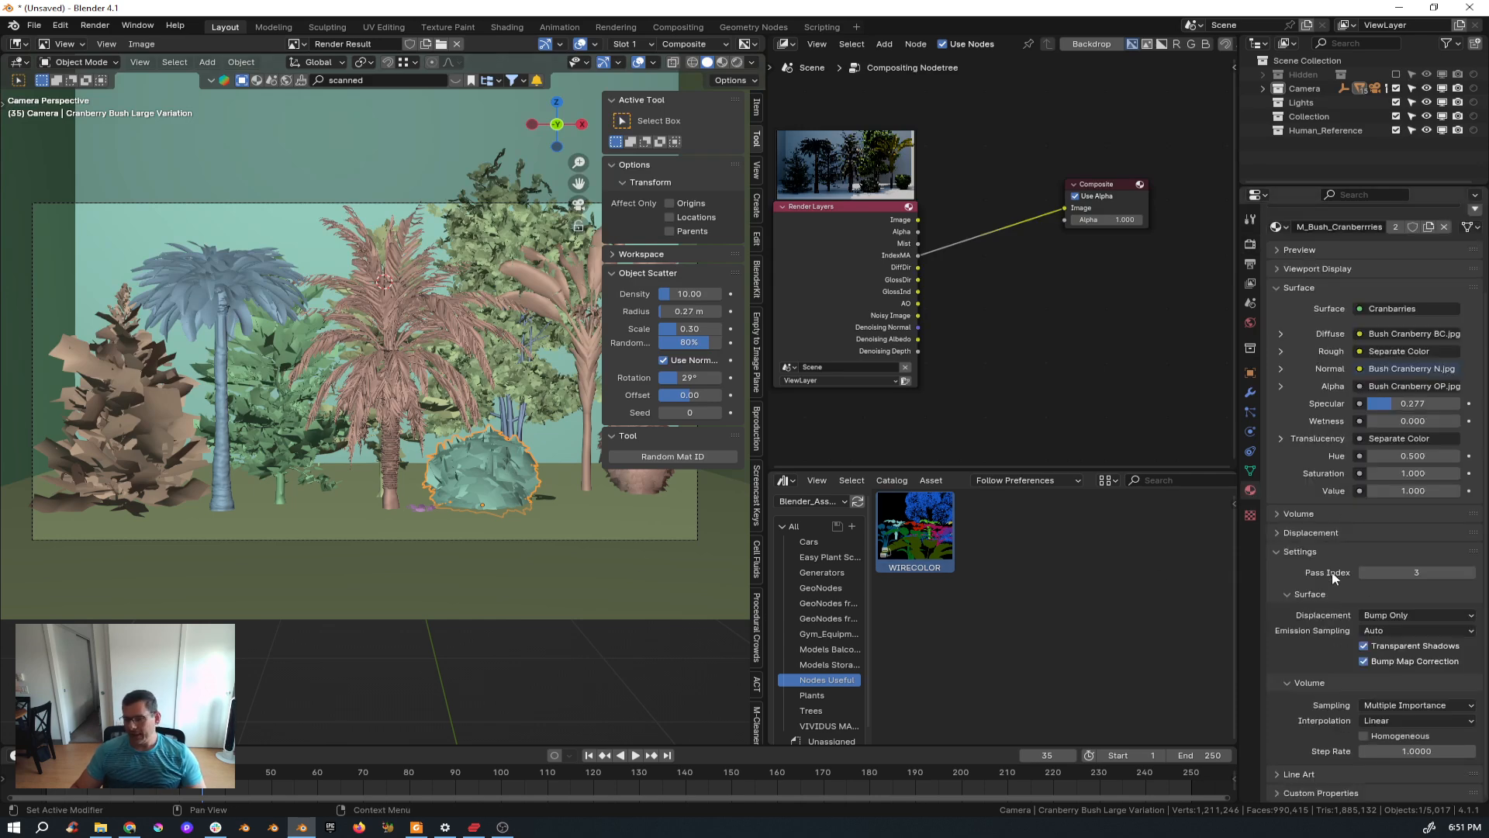
left_click(1416, 572)
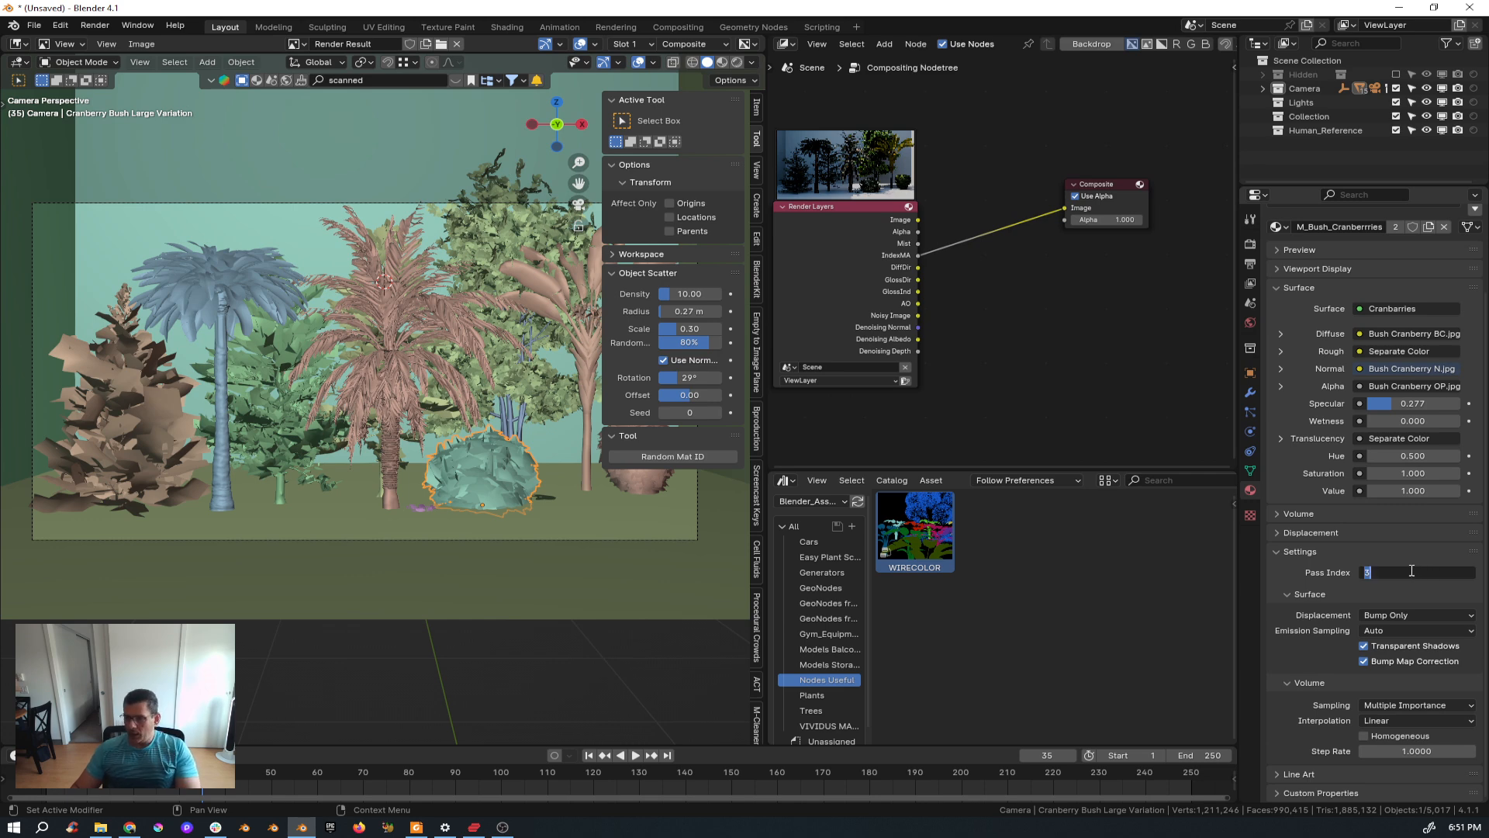
type("0")
key("Return")
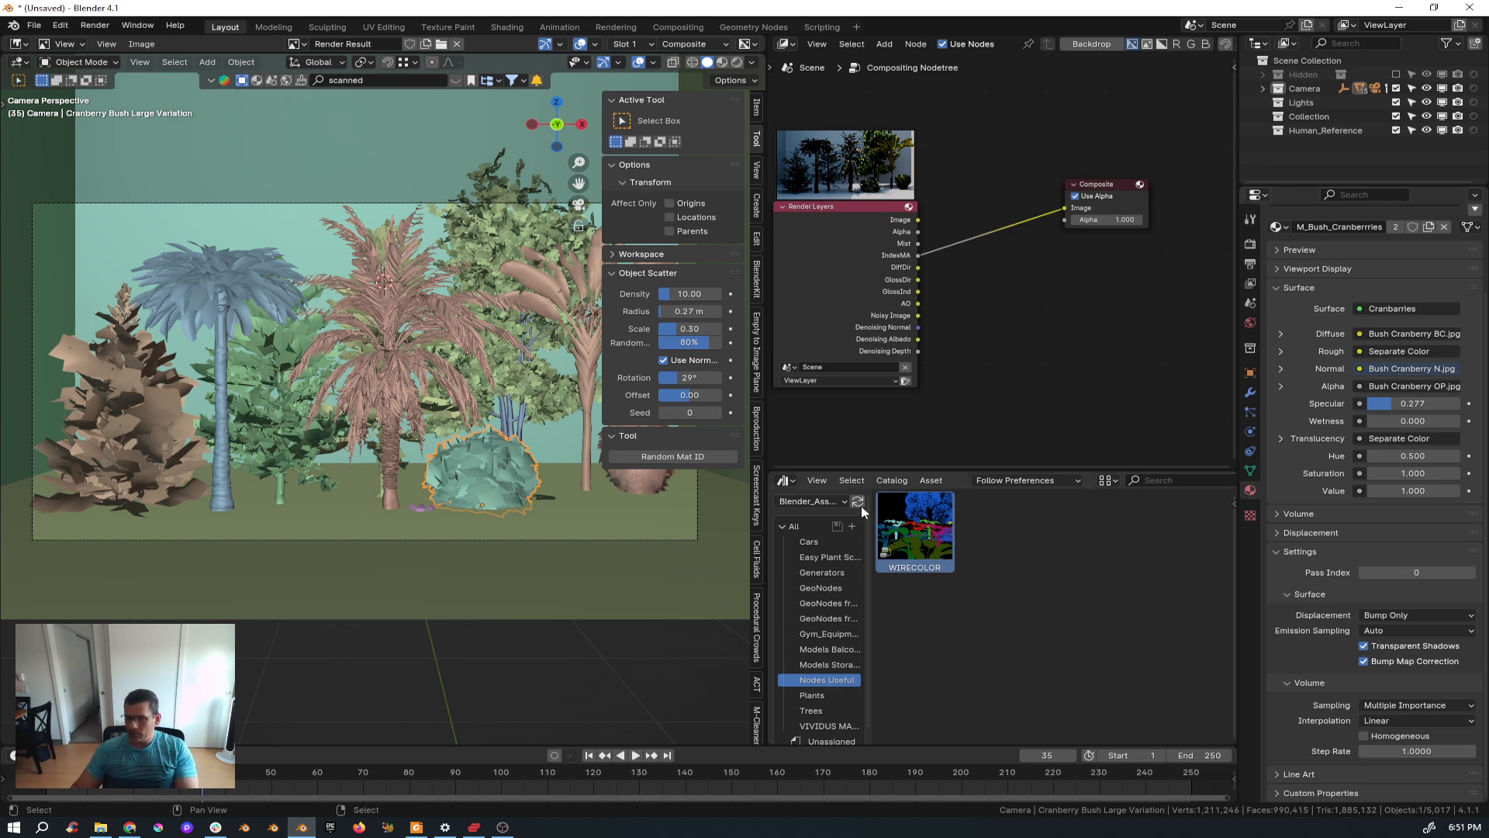
Select several plants in turn to inspect their materials' Pass Index values.
left_click(585, 364)
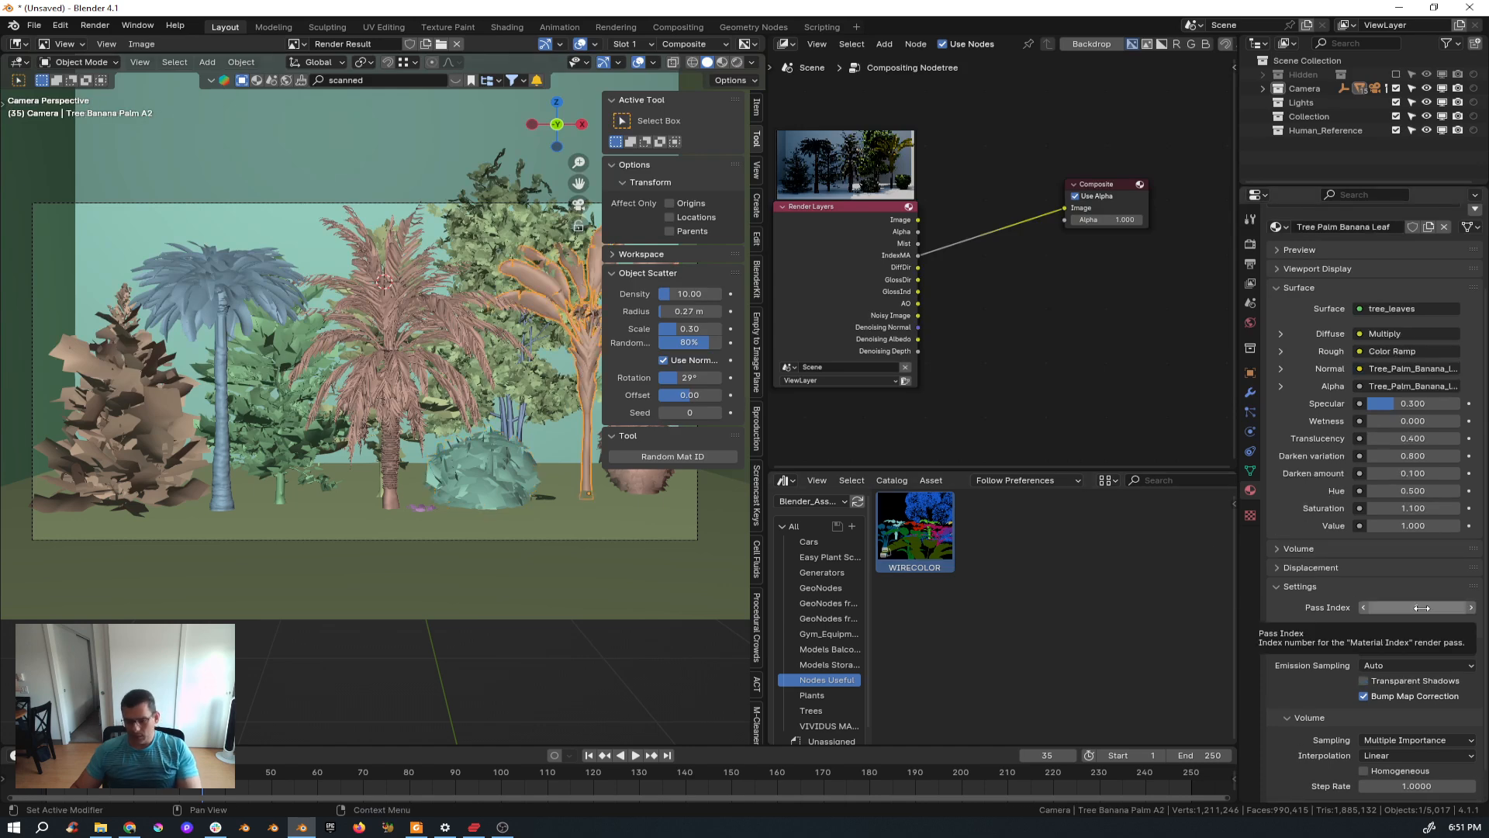
left_click(539, 388)
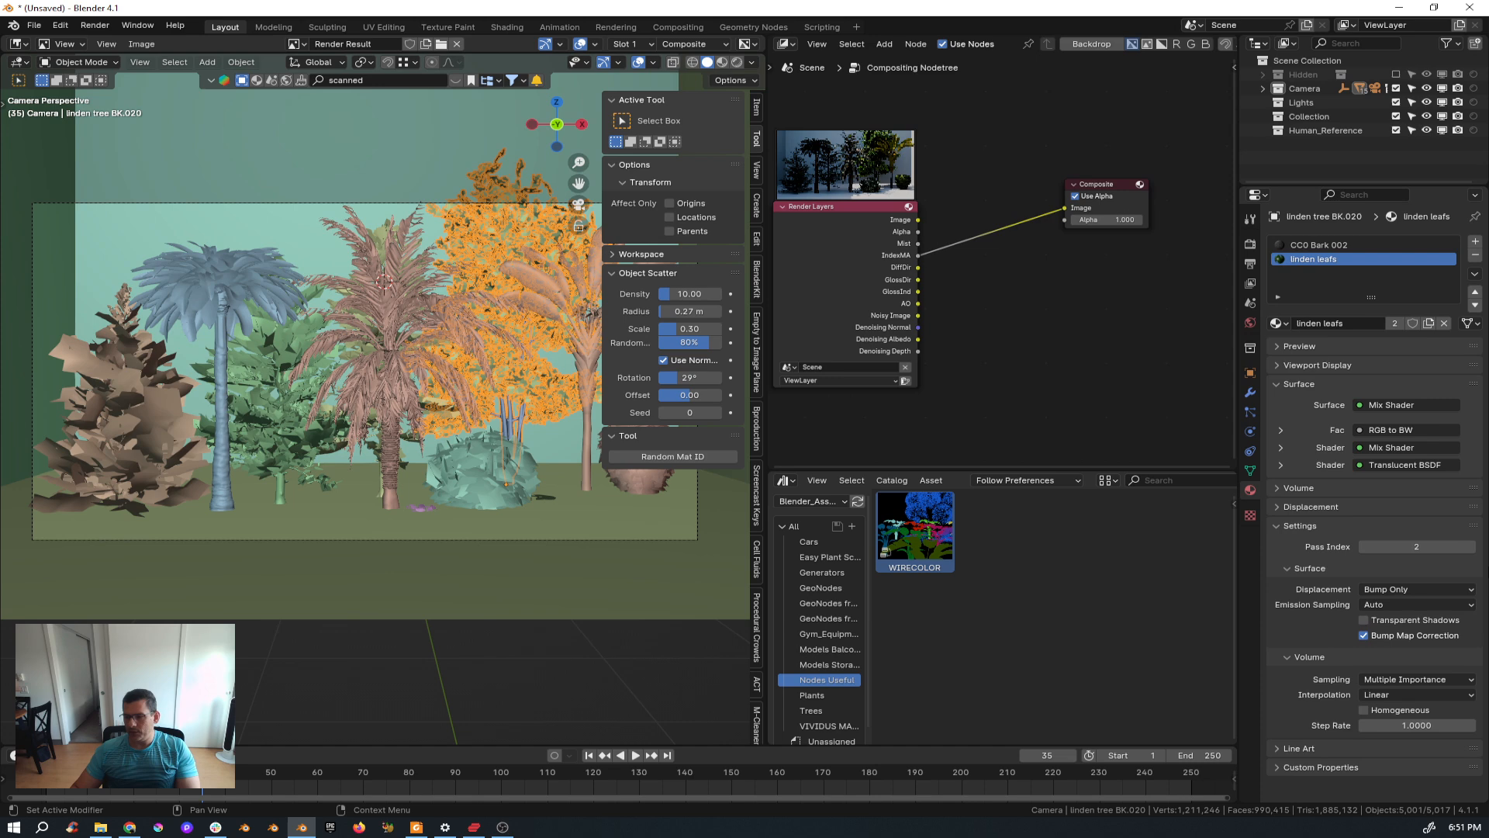
left_click(305, 435)
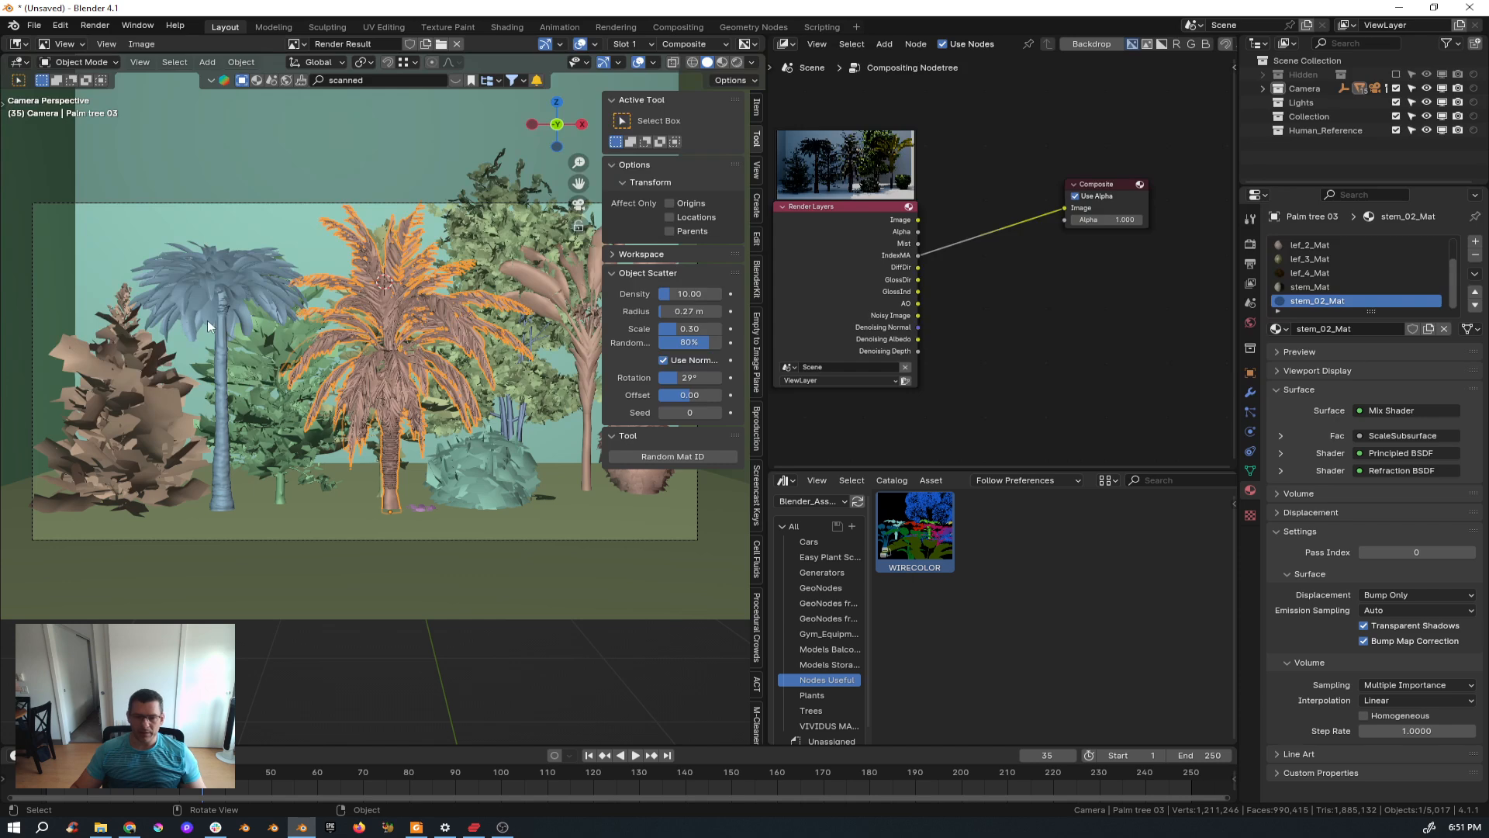
left_click(123, 403)
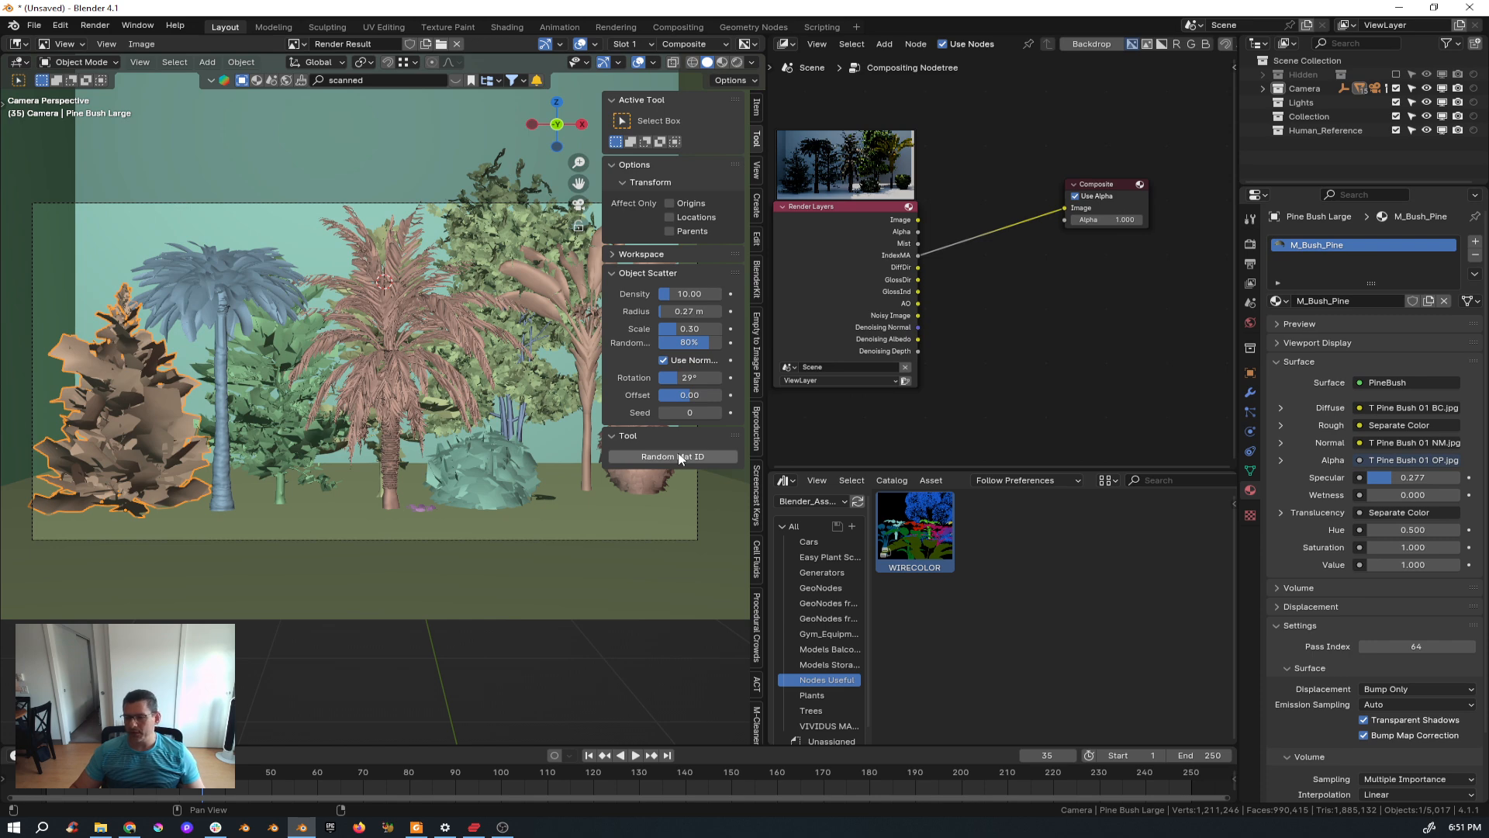
left_click(274, 440)
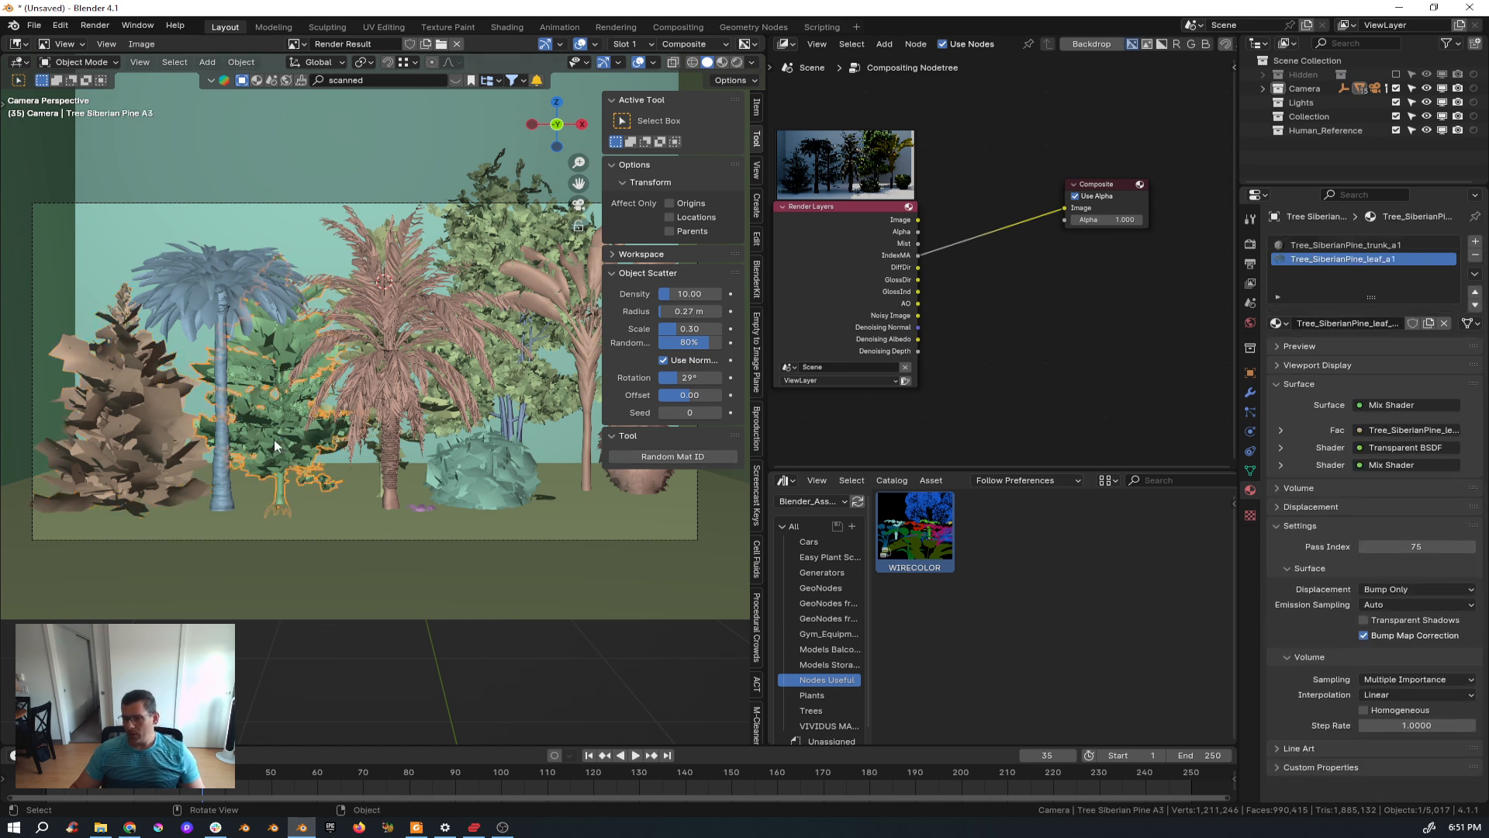
Select the palm tree and then the ficus bush to check their materials' Pass Index values.
left_click(411, 341)
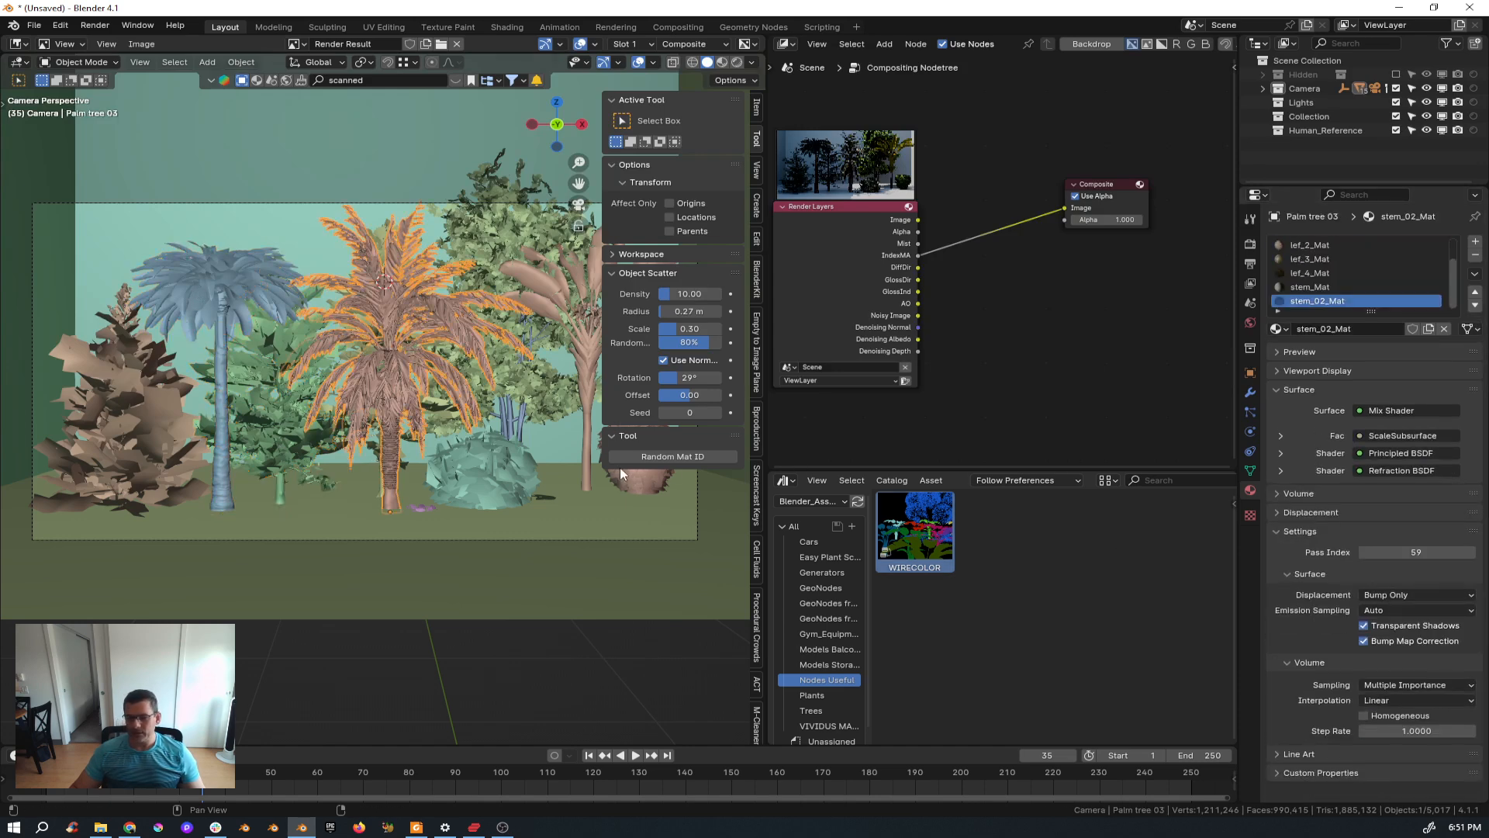
left_click(650, 487)
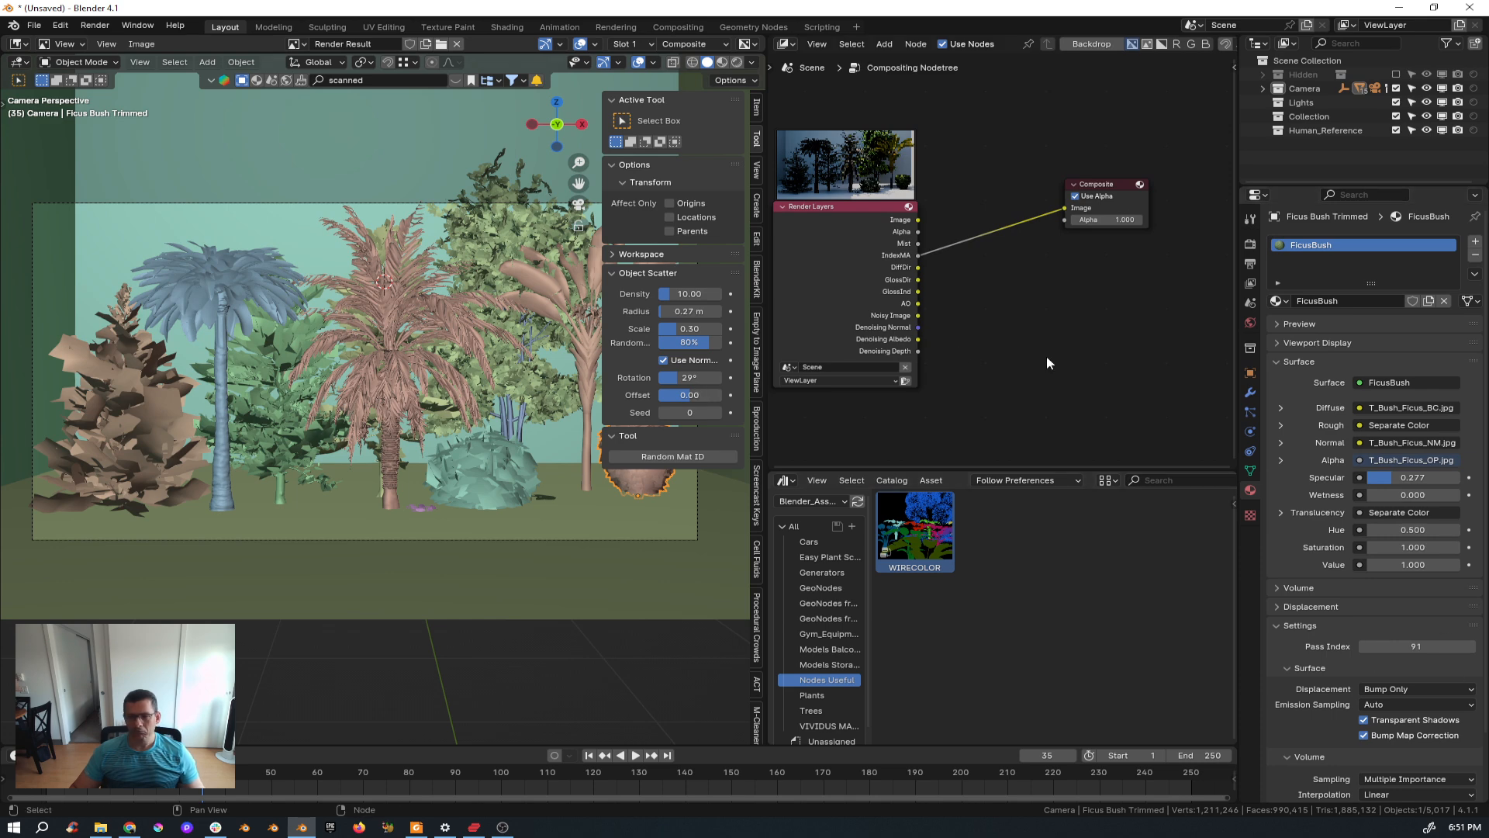
key("n")
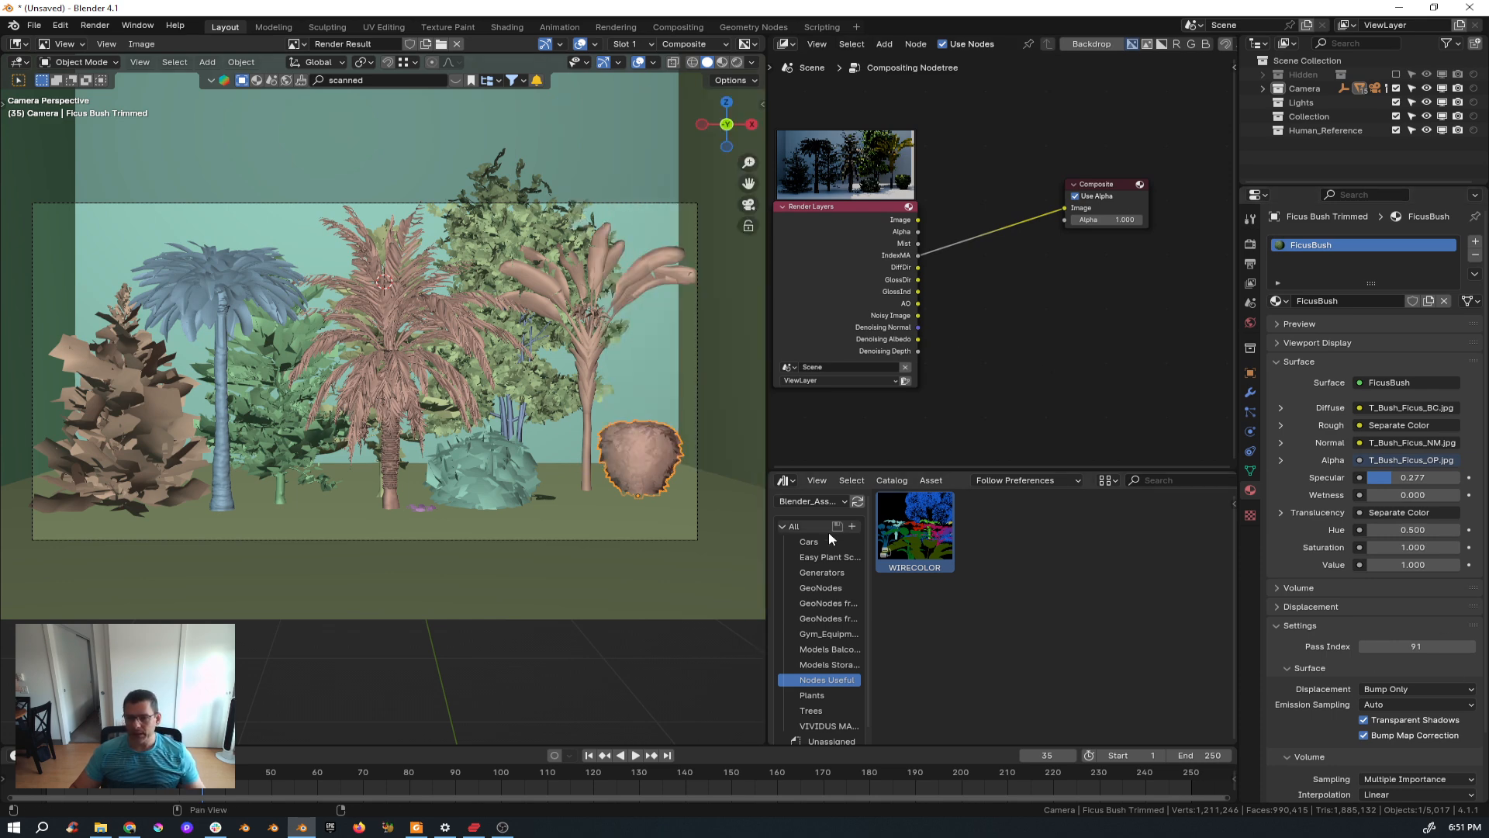
mouse_move(907, 542)
left_mouse_down()
mouse_move(1001, 357)
mouse_move(939, 422)
mouse_move(891, 547)
left_mouse_up()
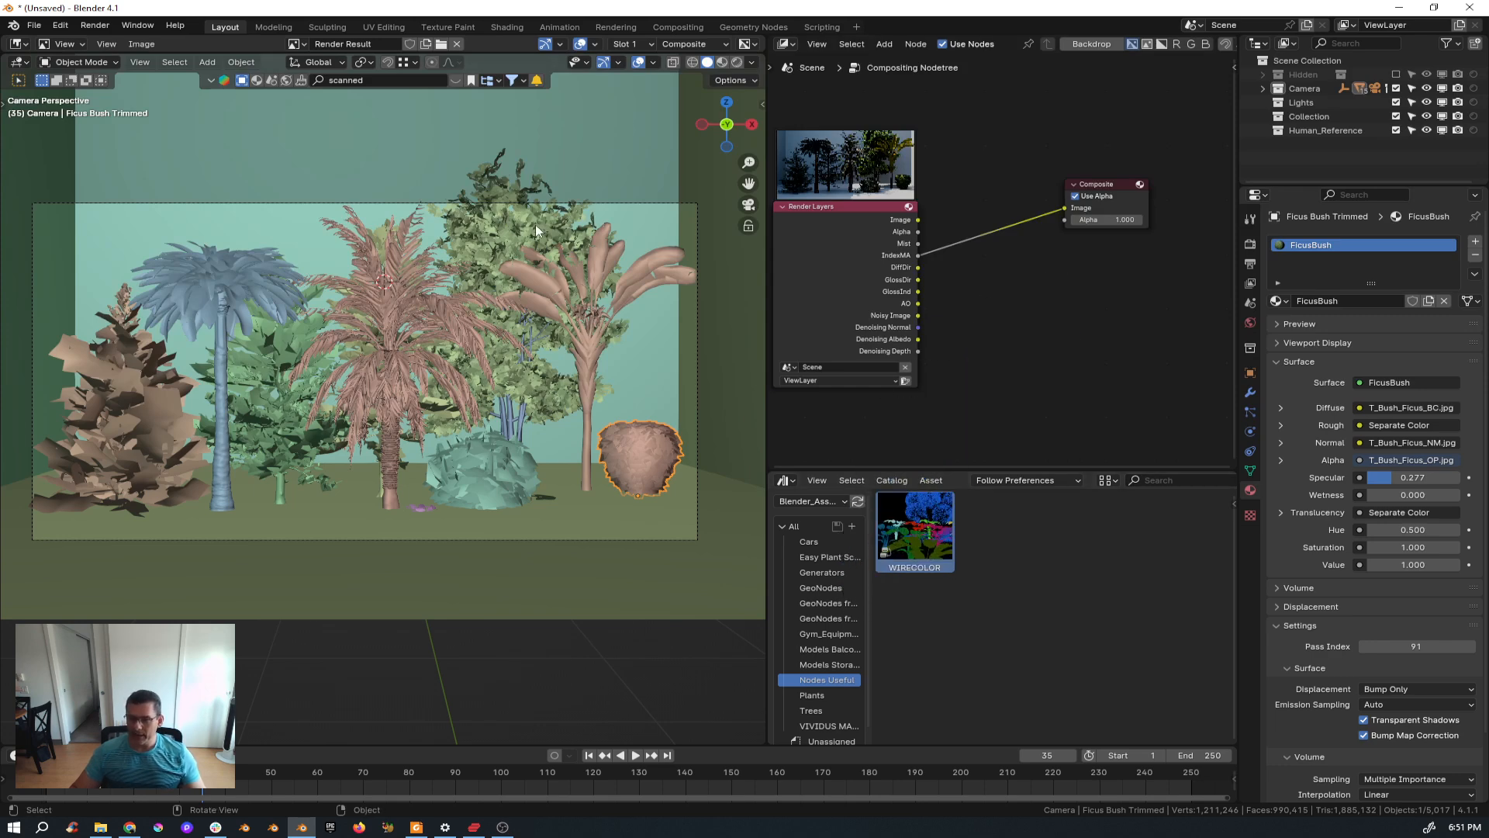
key("n")
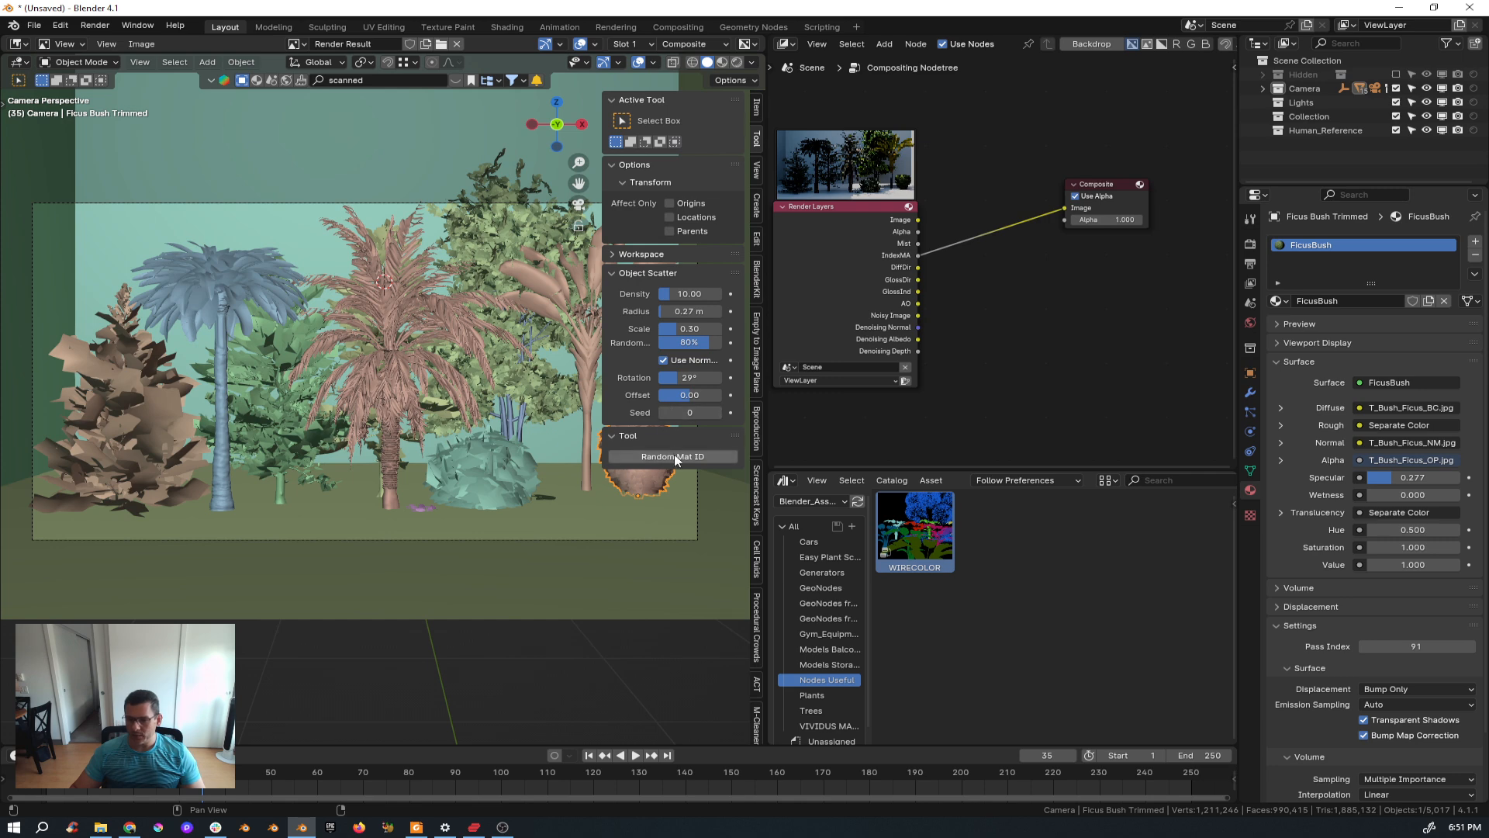
key("n")
left_click(1251, 284)
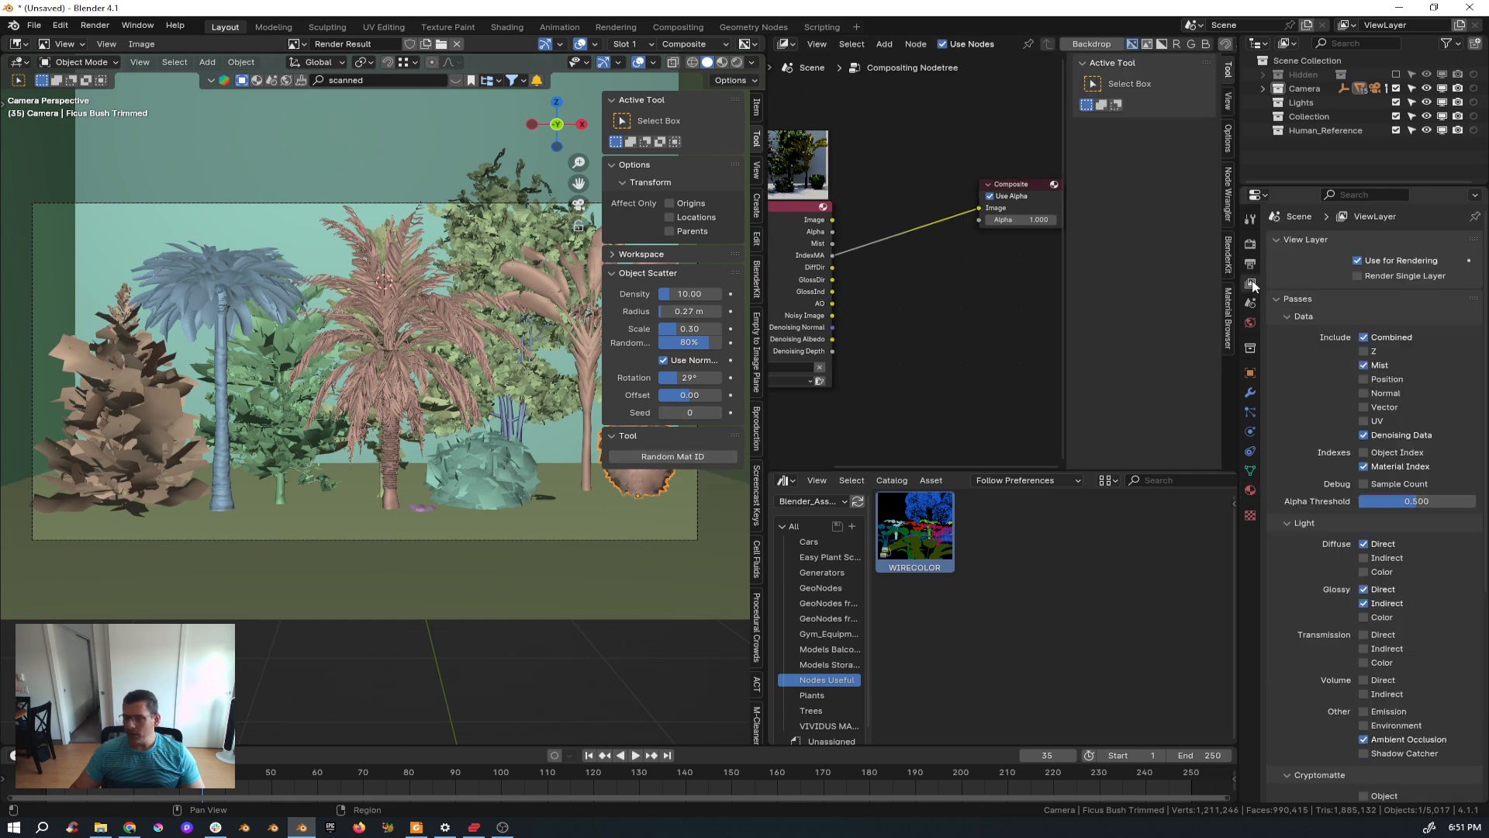
left_click(1363, 467)
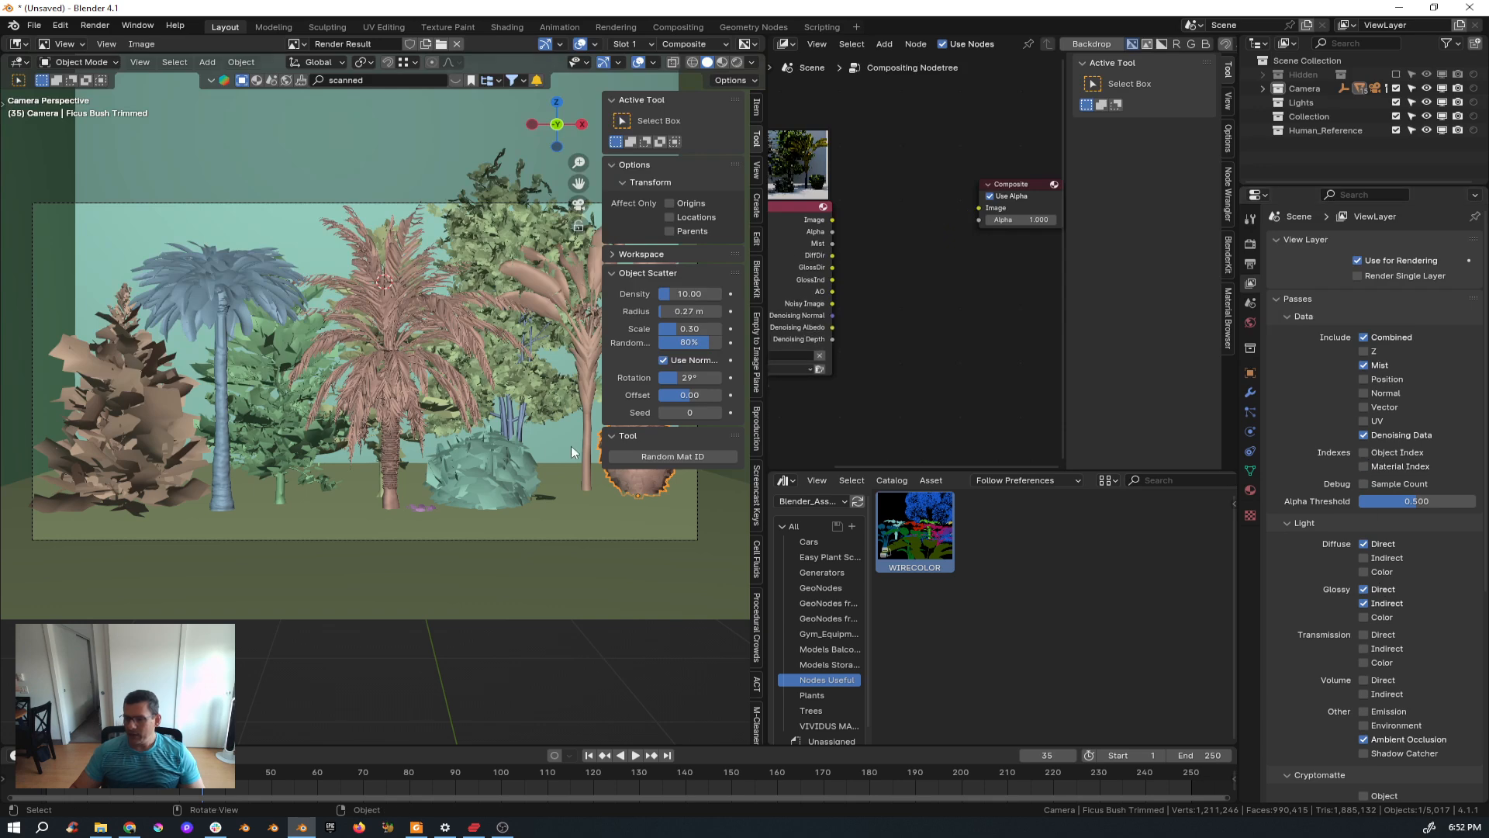
left_click(642, 458)
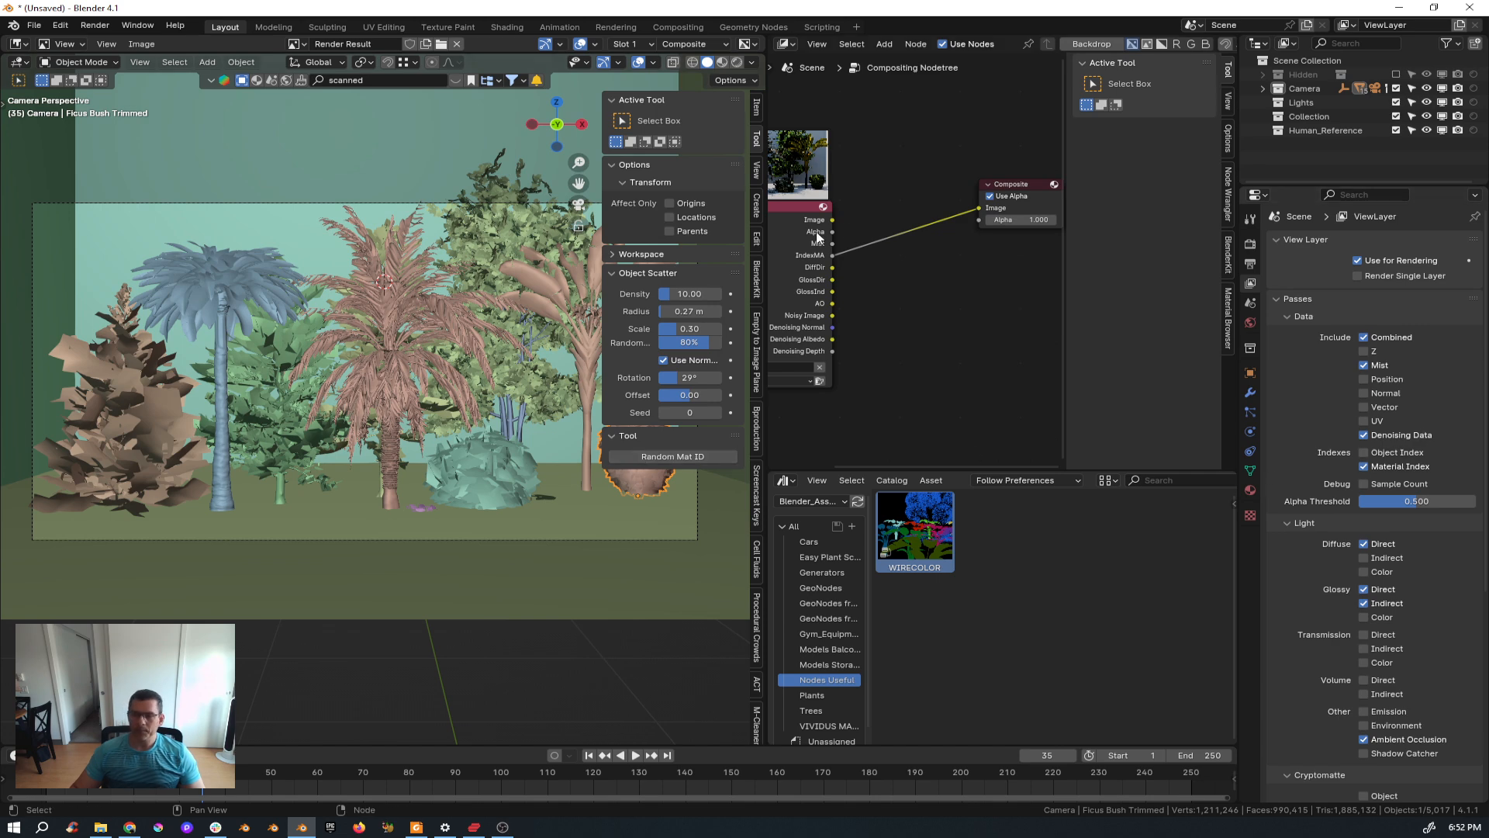
key("n")
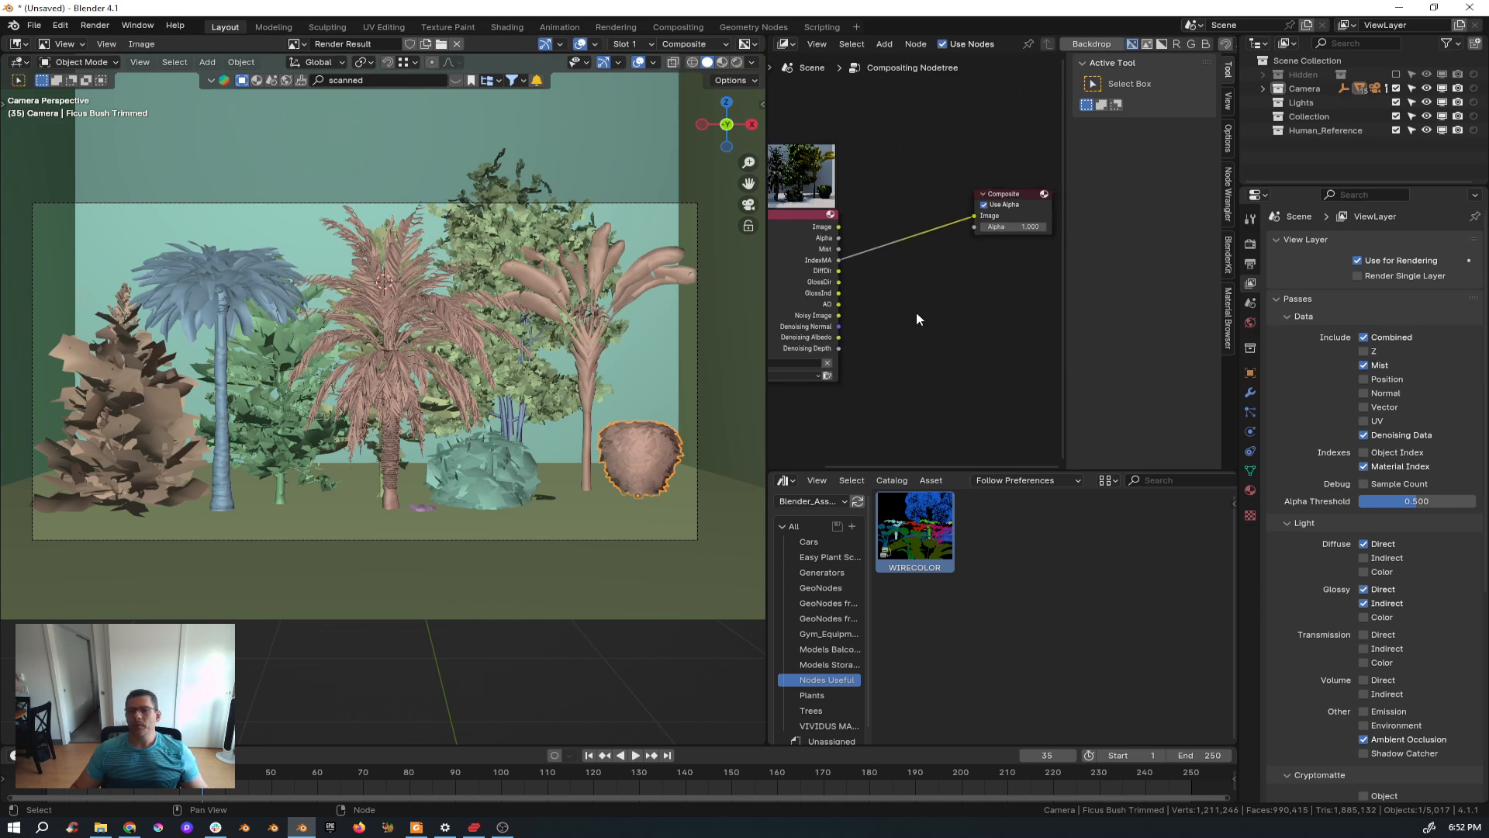
key("n")
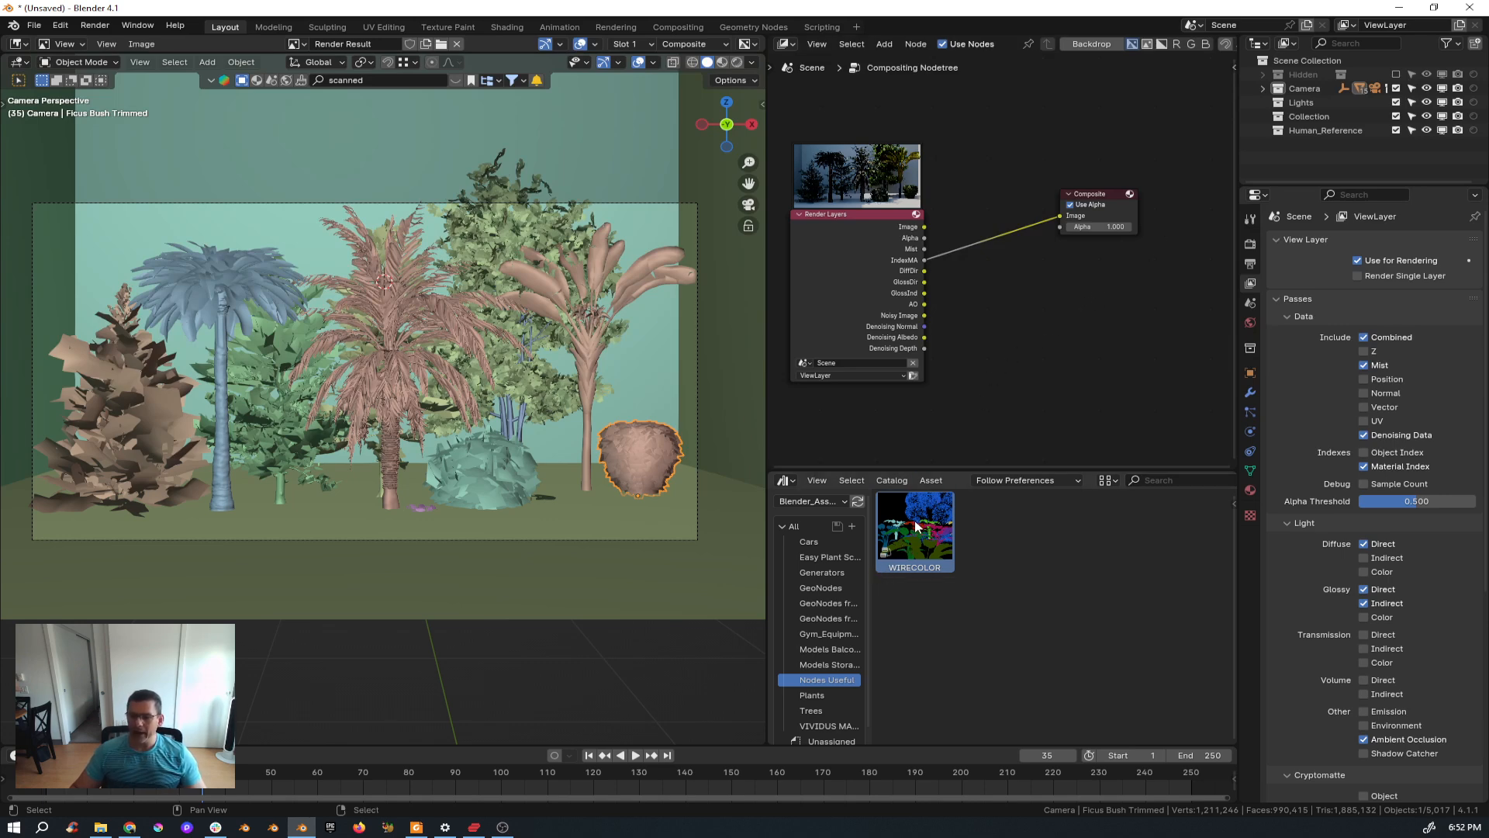
Add the WIRECOLOR node group from the asset library to the compositor and feed the IndexMA pass into its Image input.
left_click_drag(916, 529, 1004, 306)
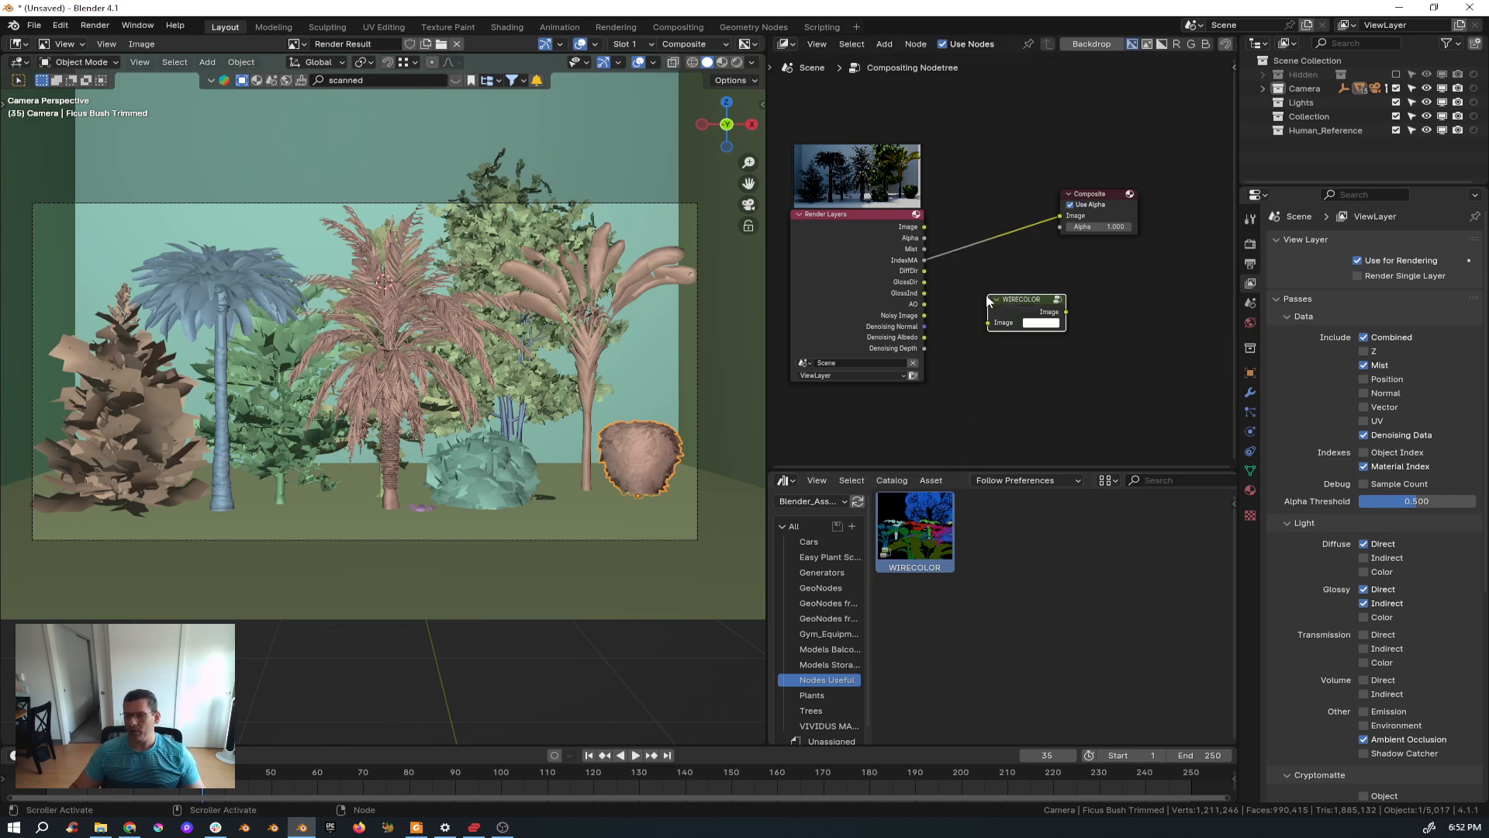
scroll(1008, 302, "up", 2)
left_click_drag(880, 246, 1002, 277)
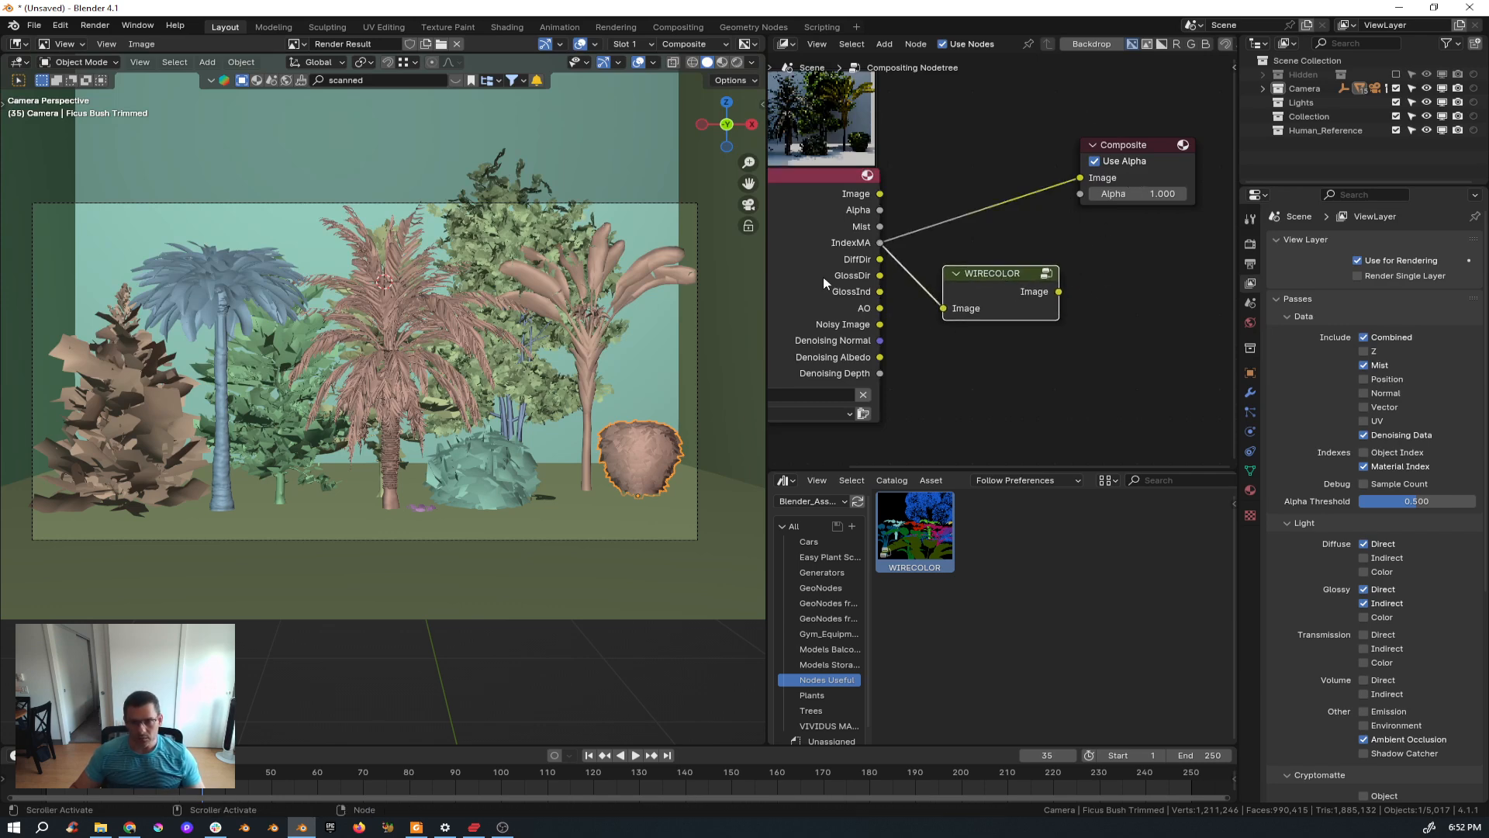
key("Home")
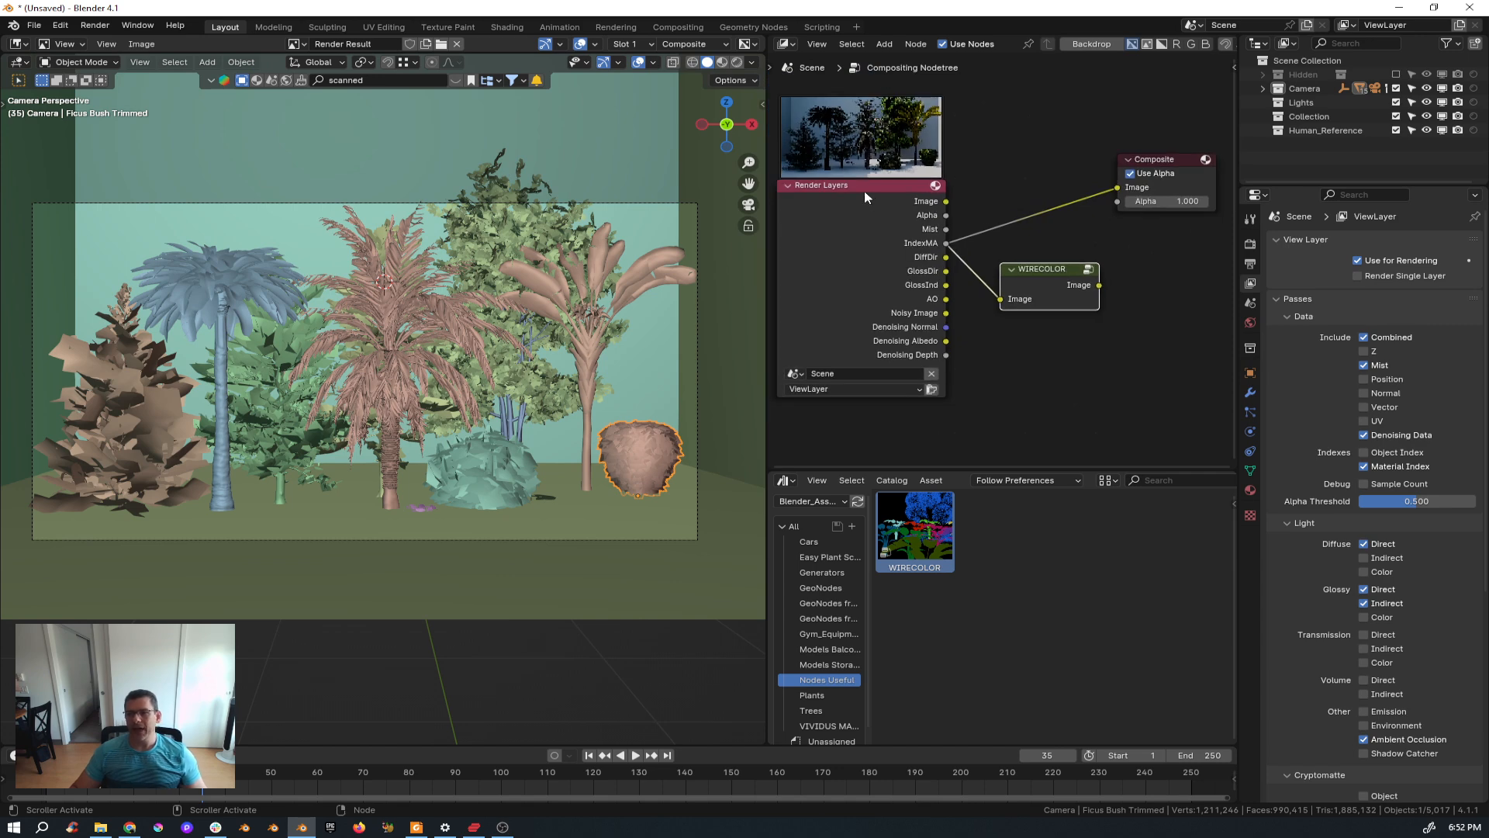
left_click_drag(864, 189, 809, 202)
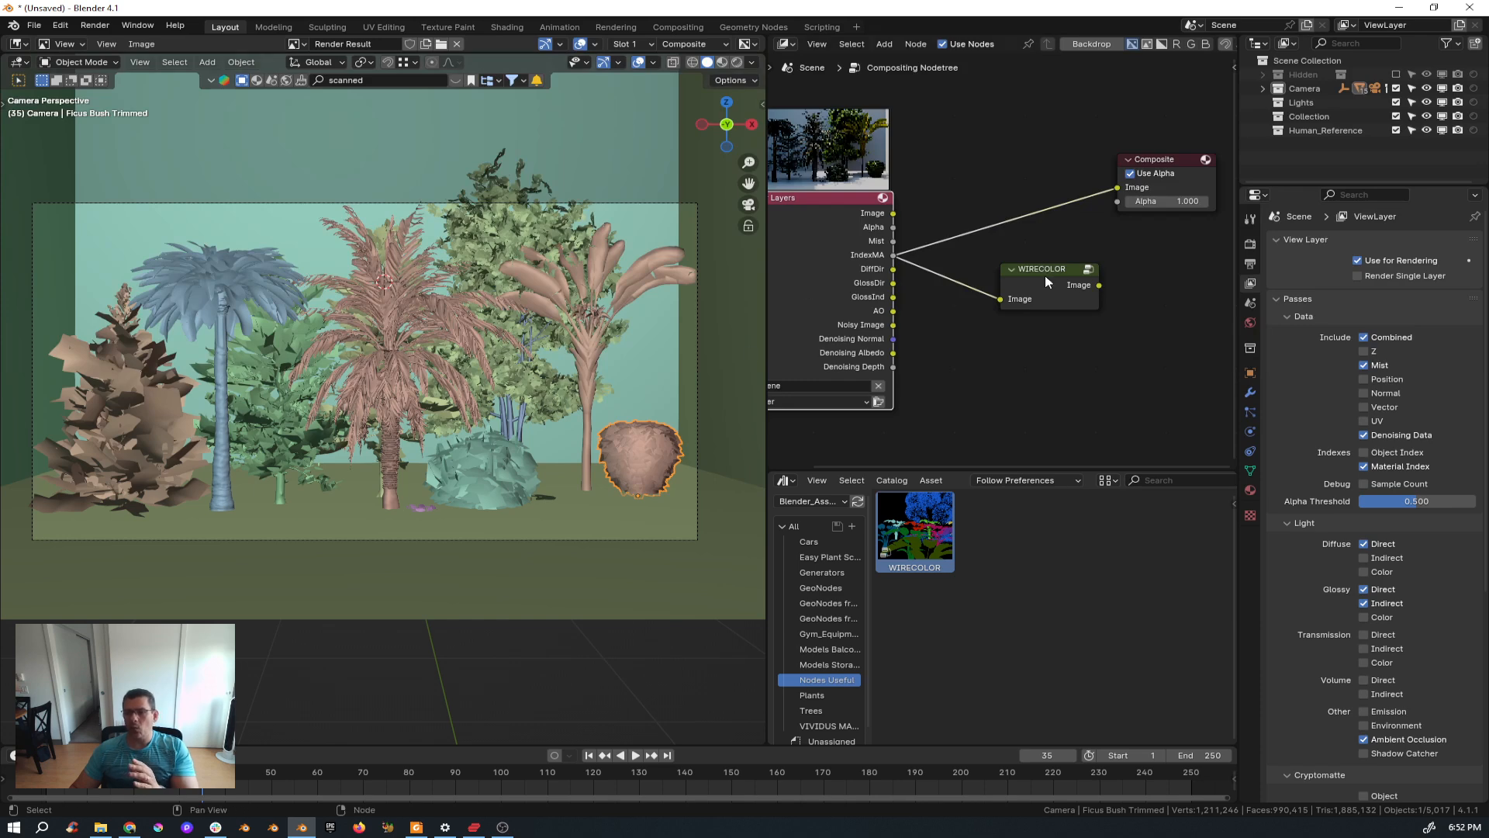
mouse_move(1045, 277)
left_mouse_down()
mouse_move(1016, 260)
mouse_move(1016, 280)
left_mouse_up()
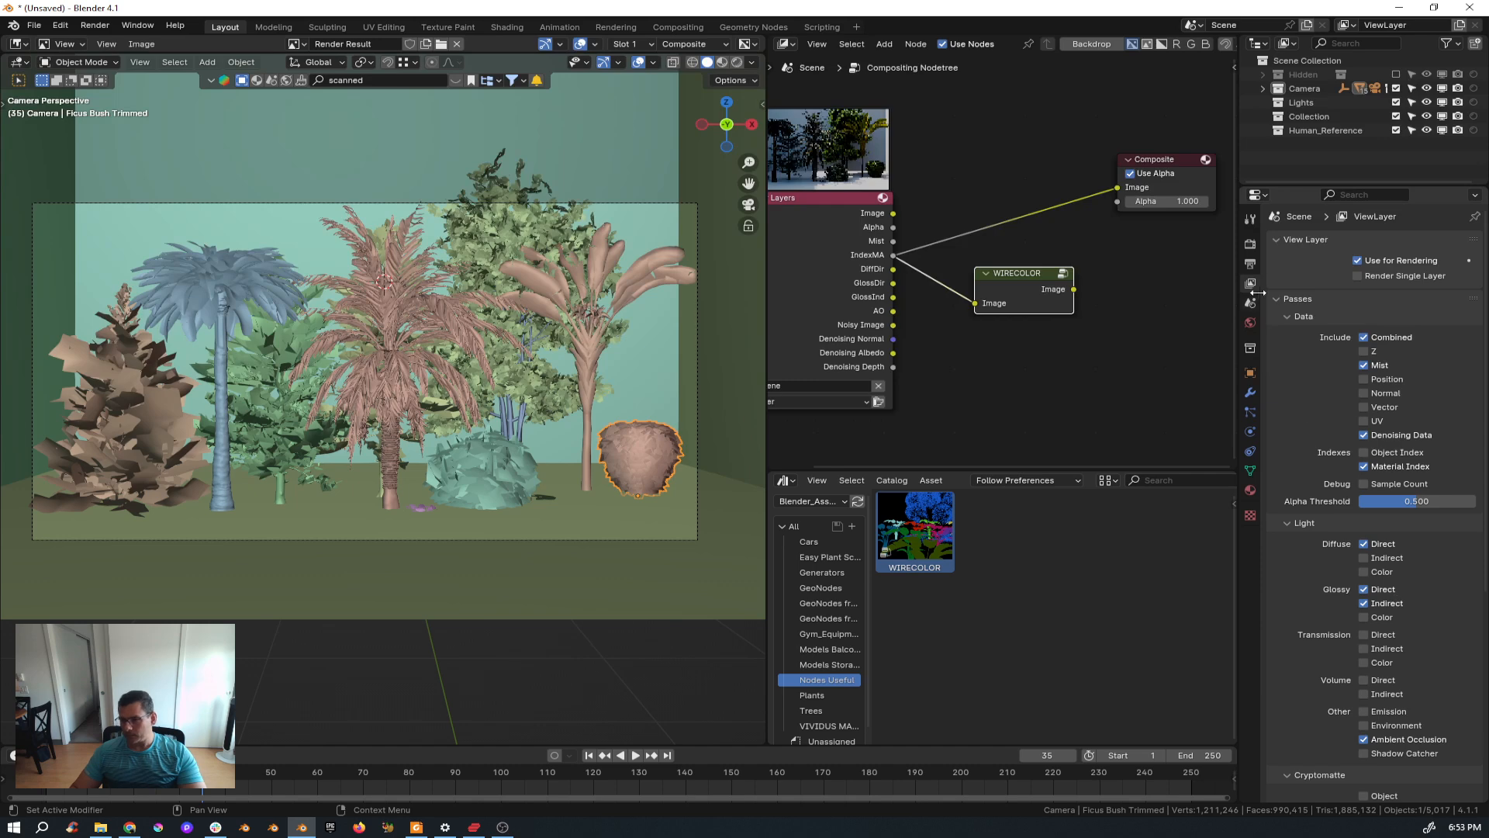
Set the render Max Samples to 50 in the render properties.
left_click(1249, 243)
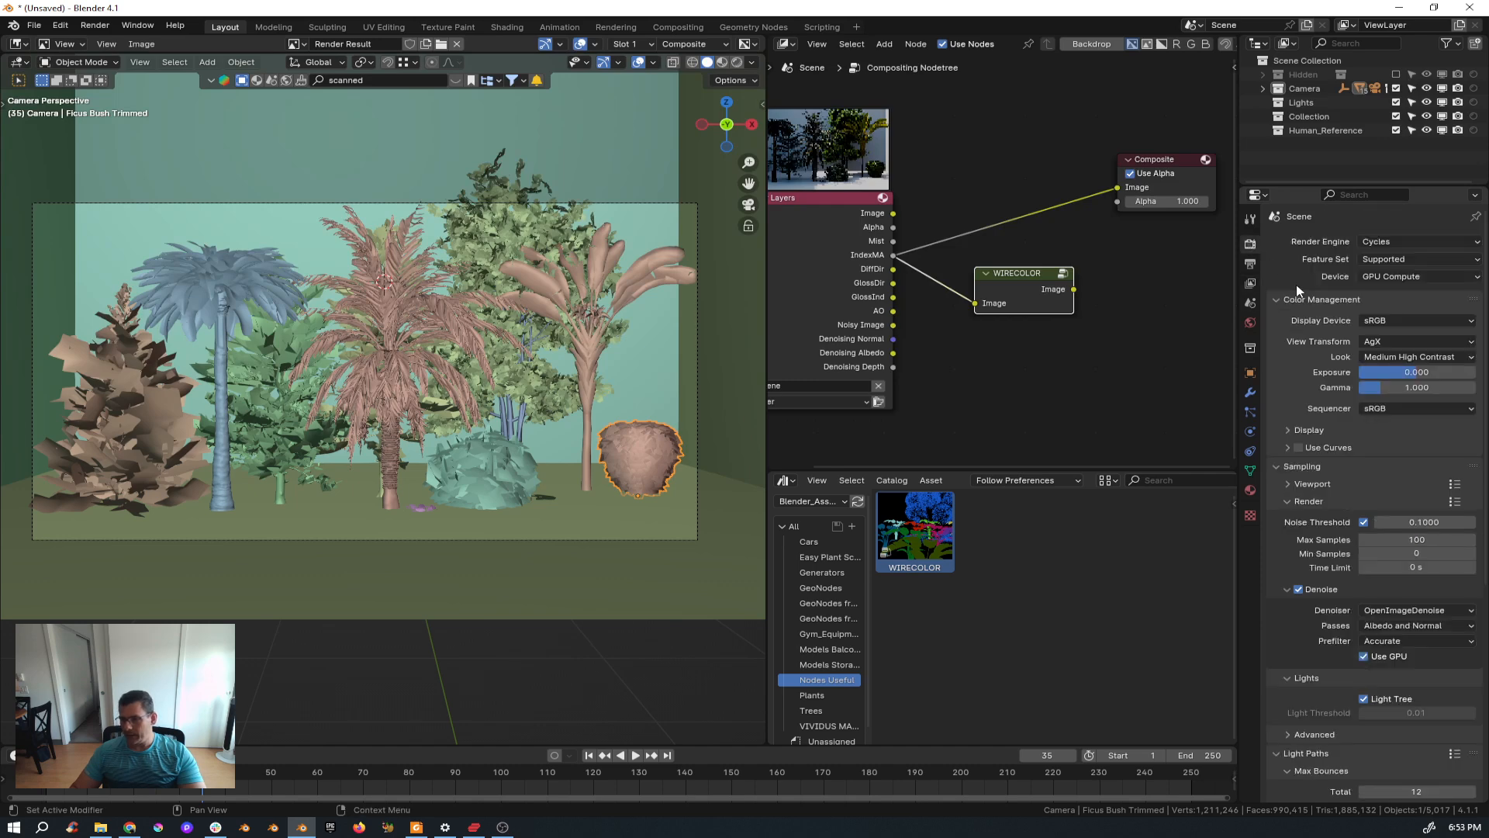
left_click(1417, 540)
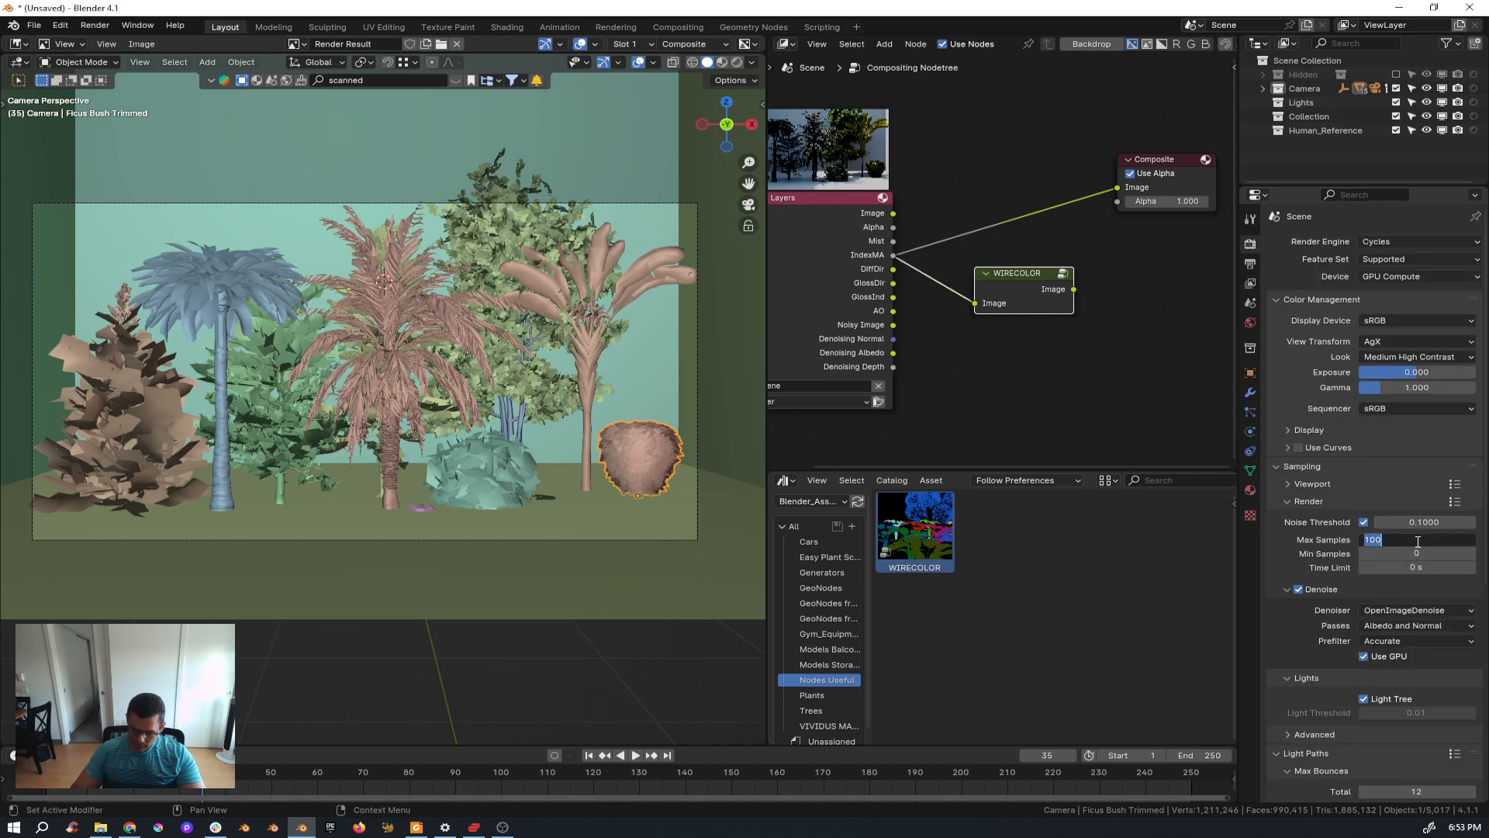
type("50")
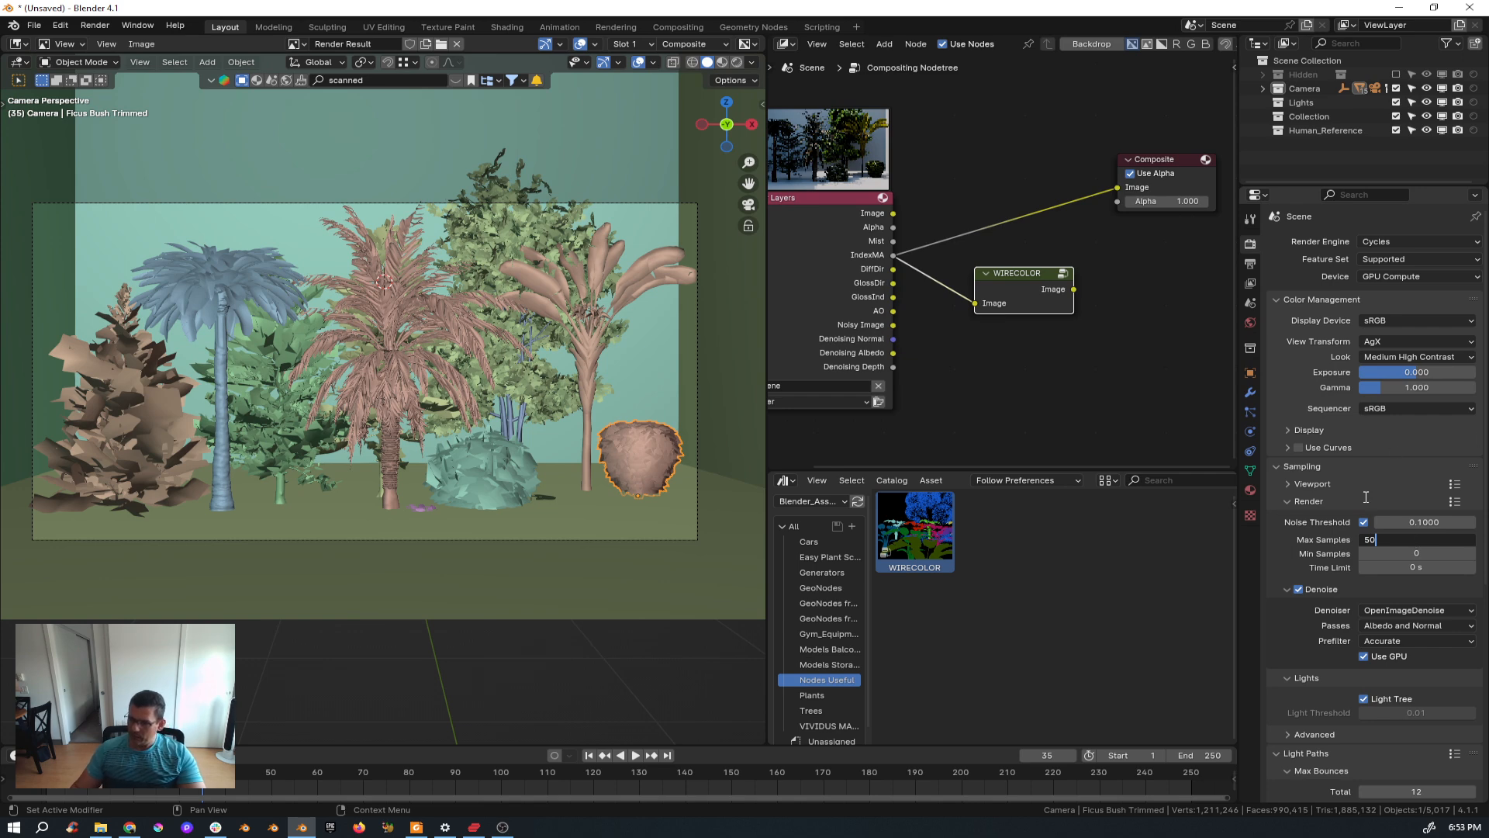
key("Return")
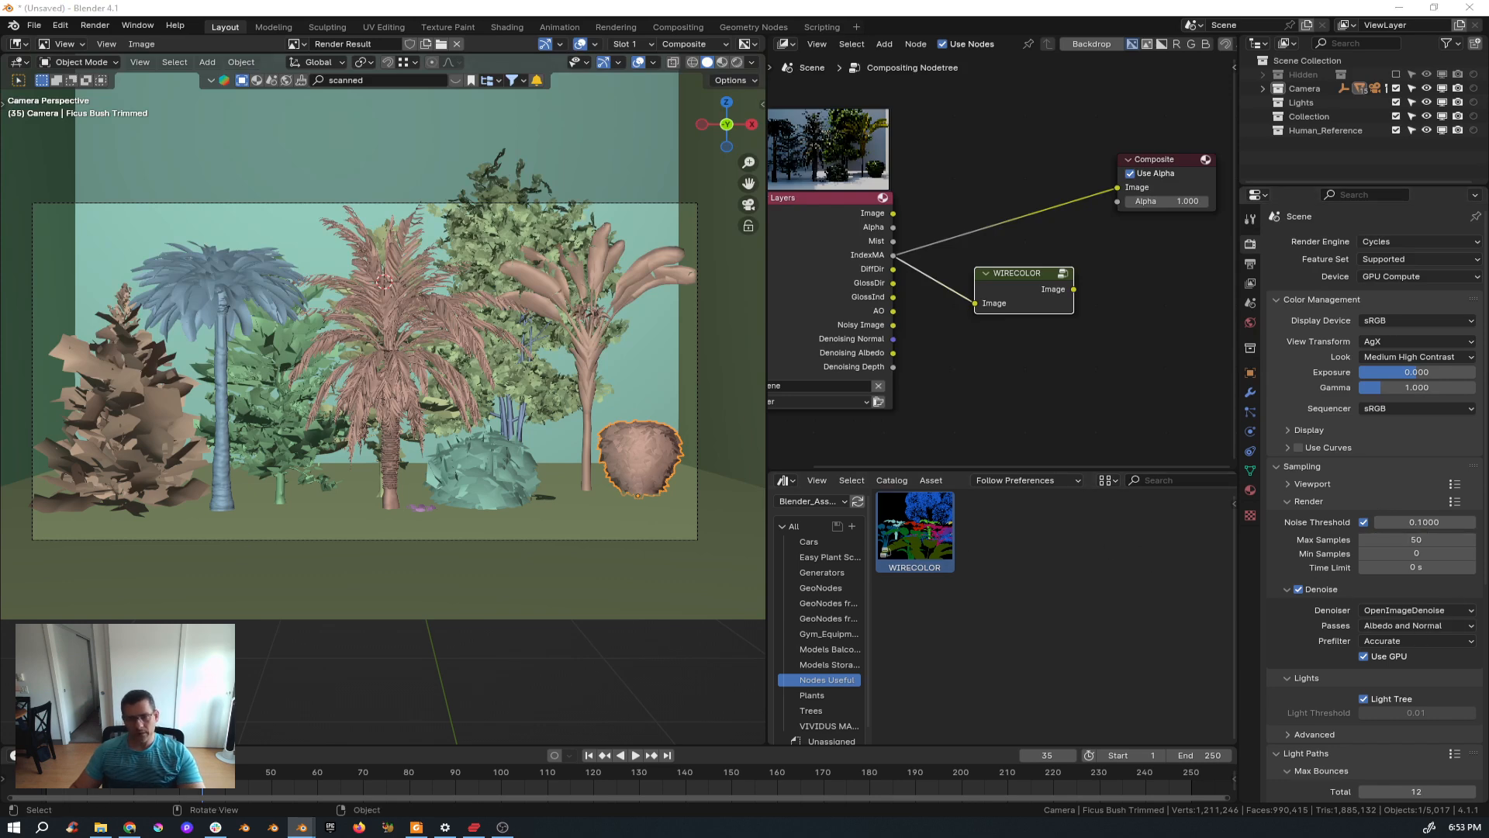
Render the current frame and show the render result in an image editor area above the 3D viewport.
key("F12")
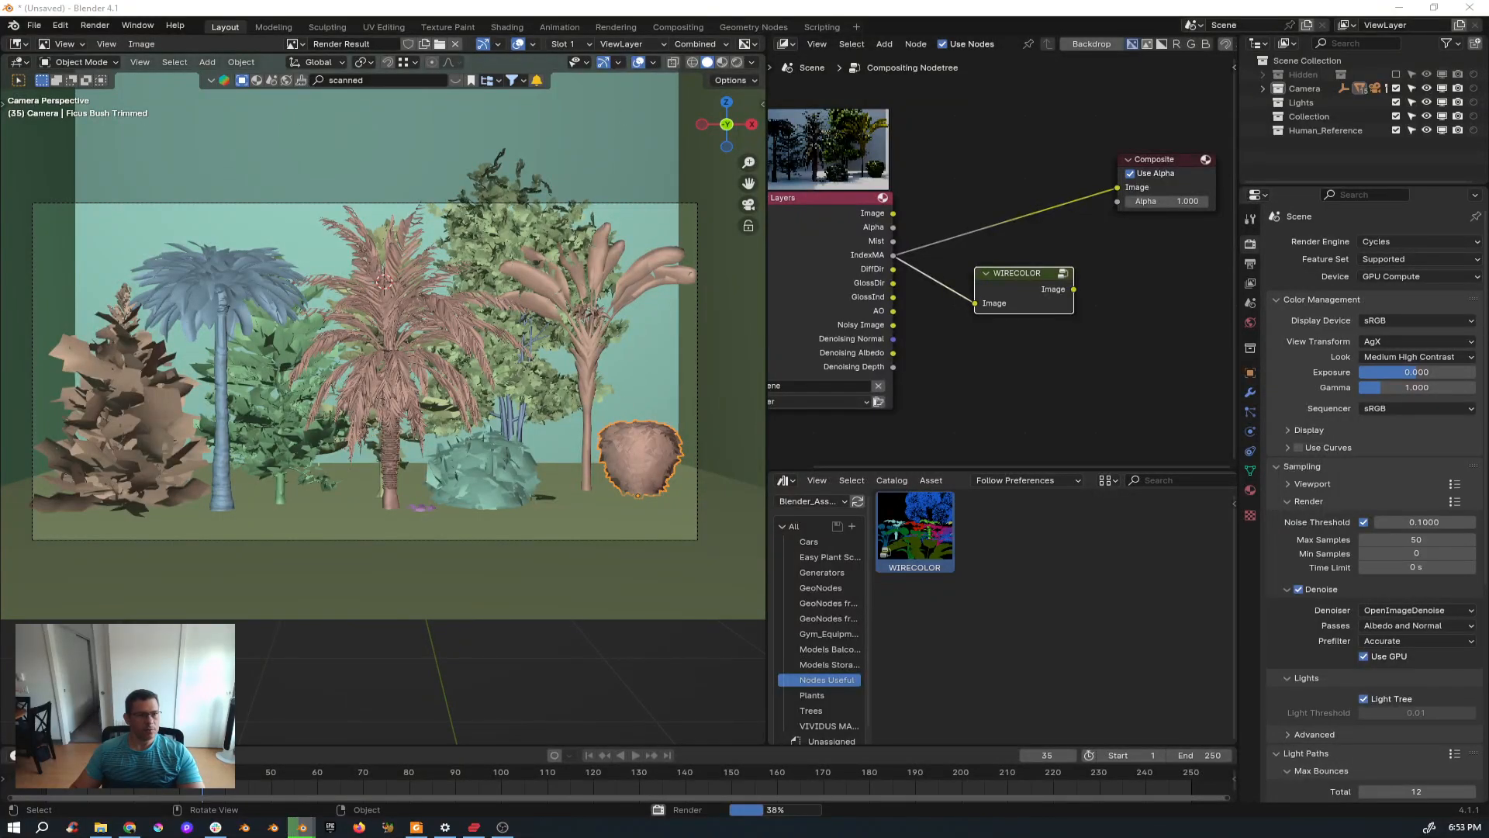
left_click_drag(1131, 214, 997, 76)
scroll(680, 347, "down", 2)
scroll(680, 348, "down", 1)
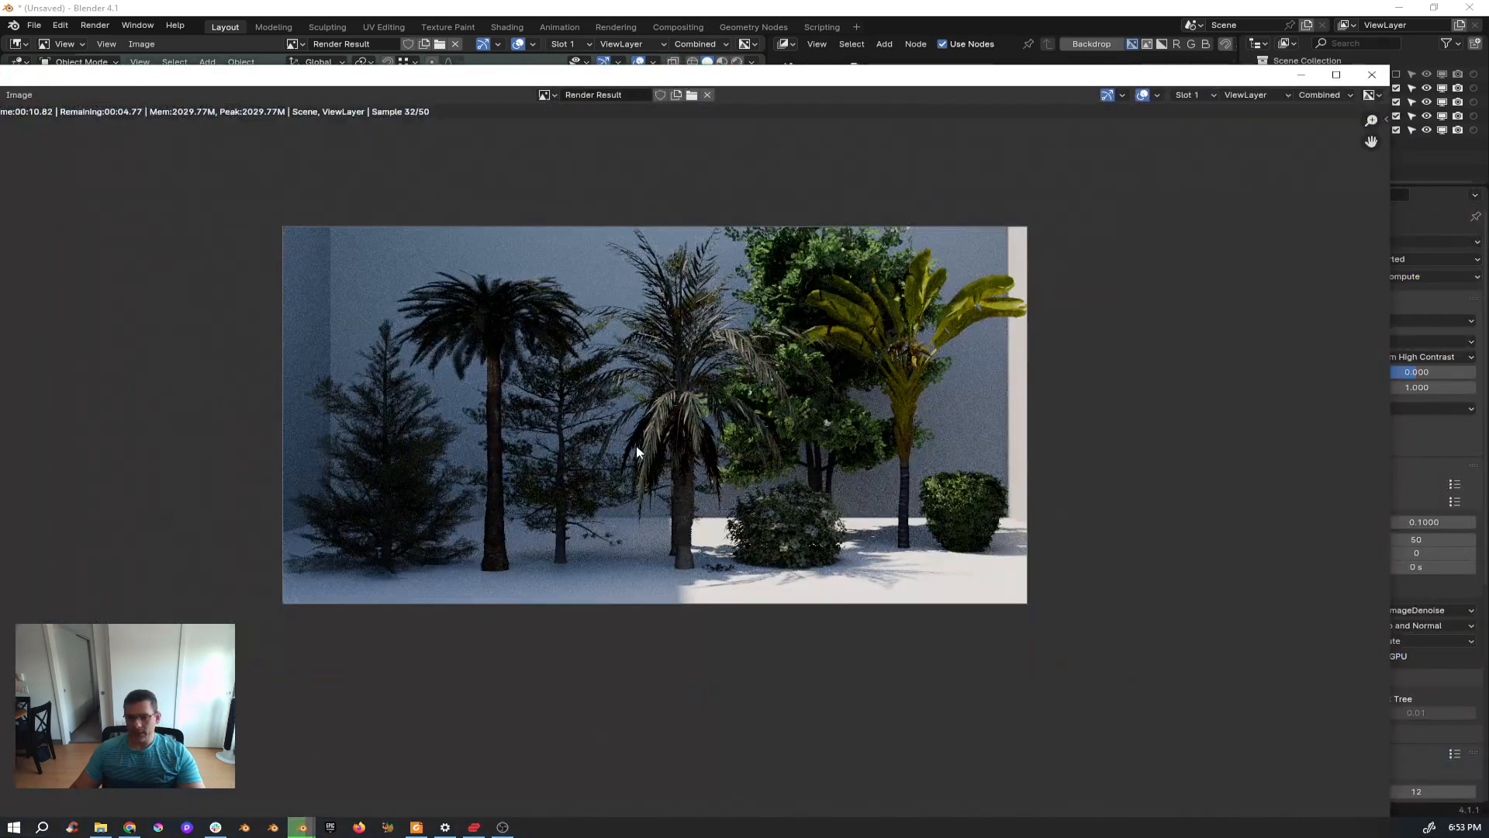
middle_click_drag(584, 372, 608, 375)
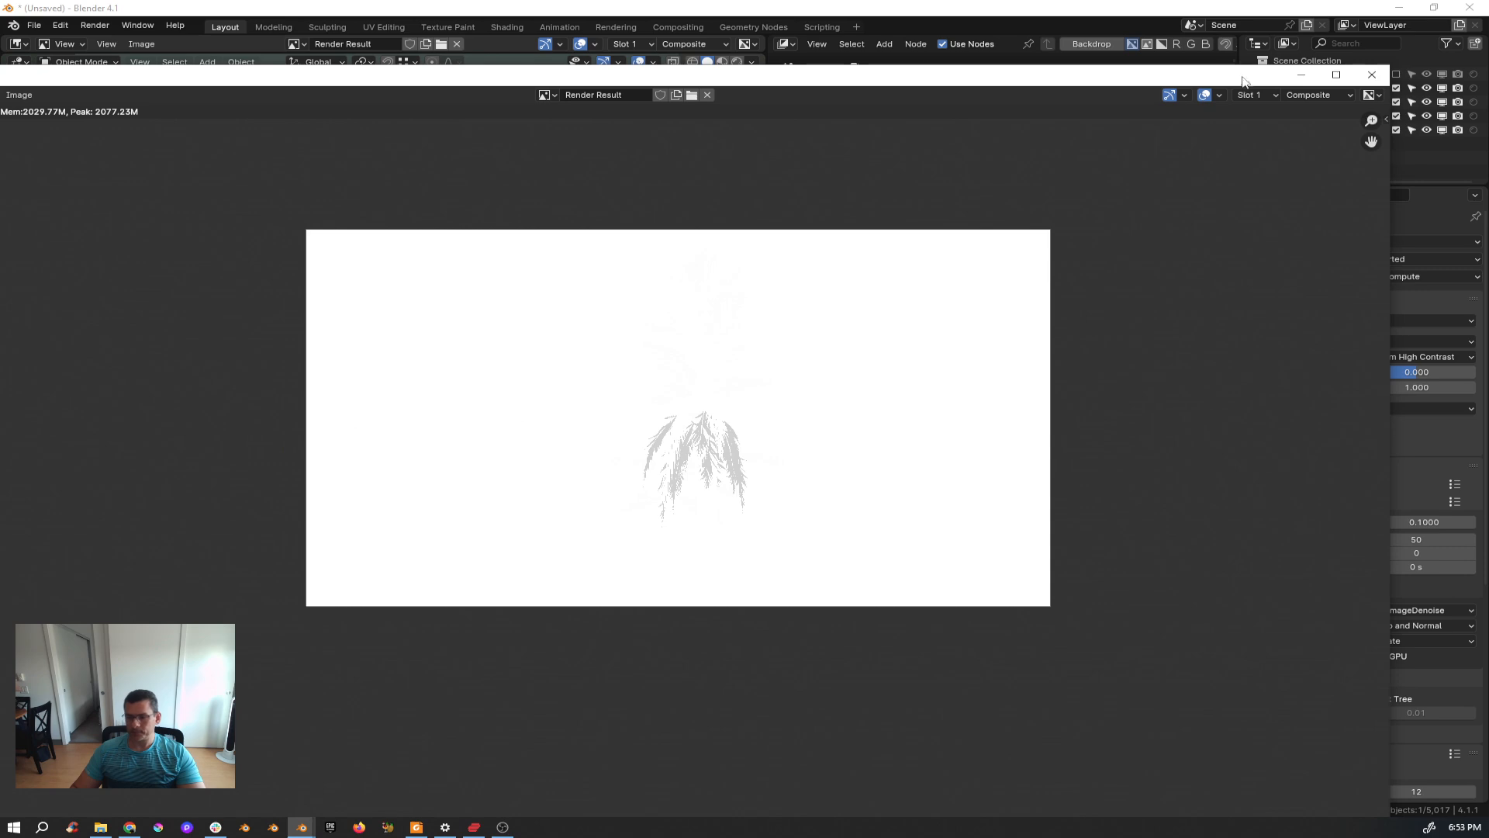
left_click_drag(1239, 77, 1233, 163)
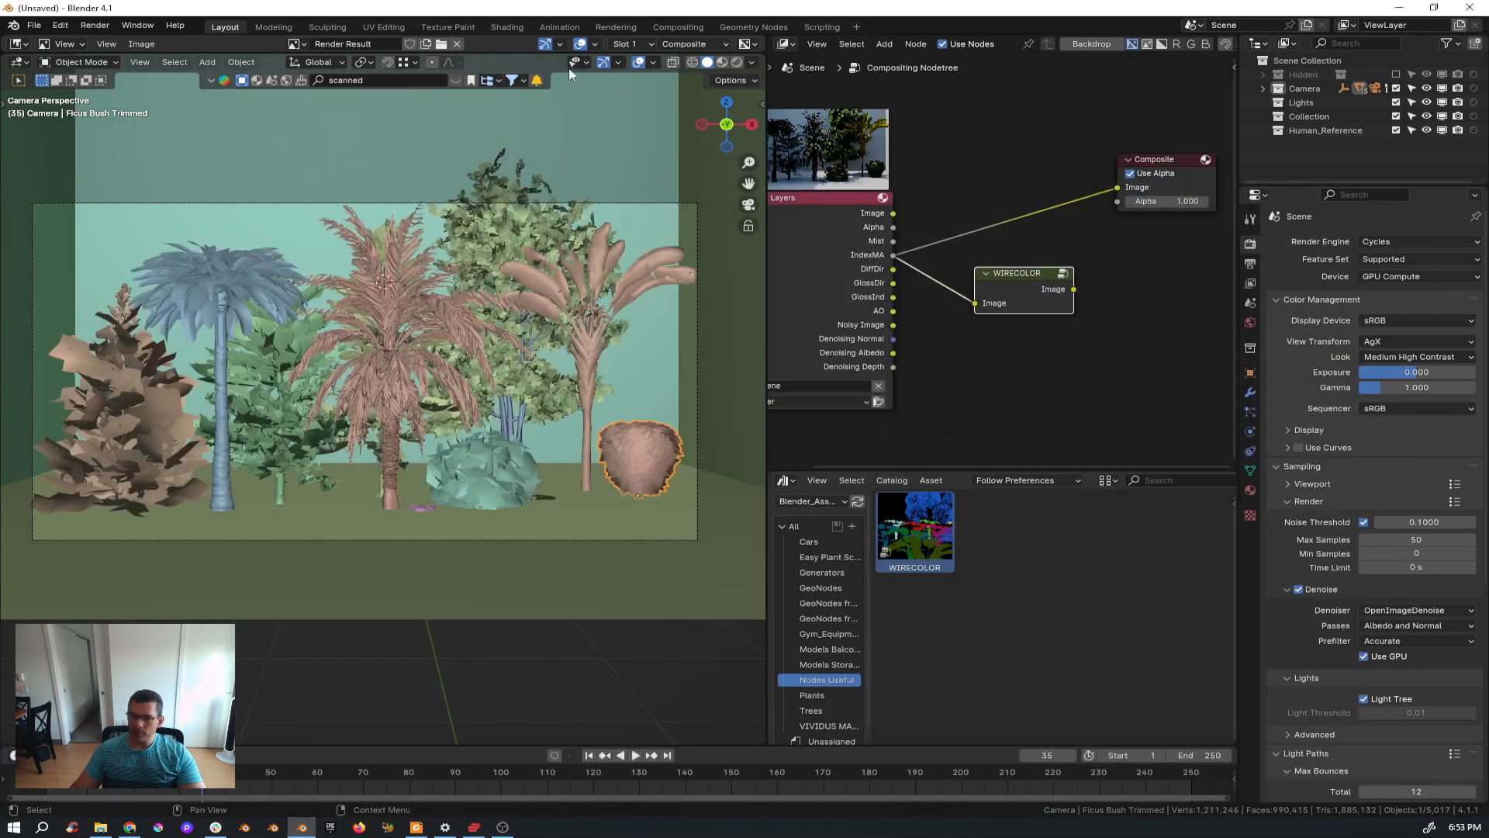
left_click_drag(559, 53, 536, 500)
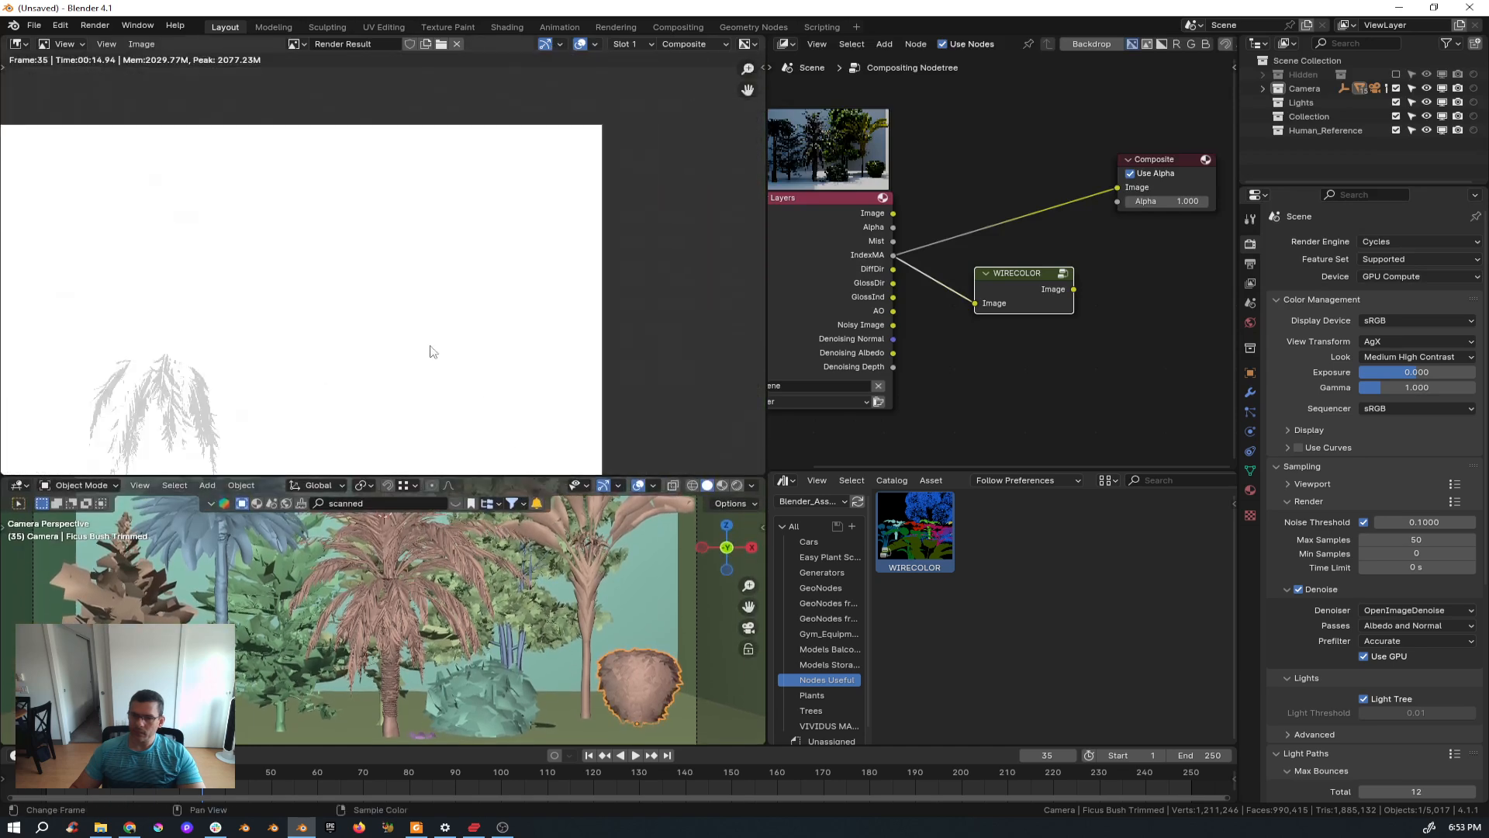
scroll(432, 349, "down", 2)
key("Home")
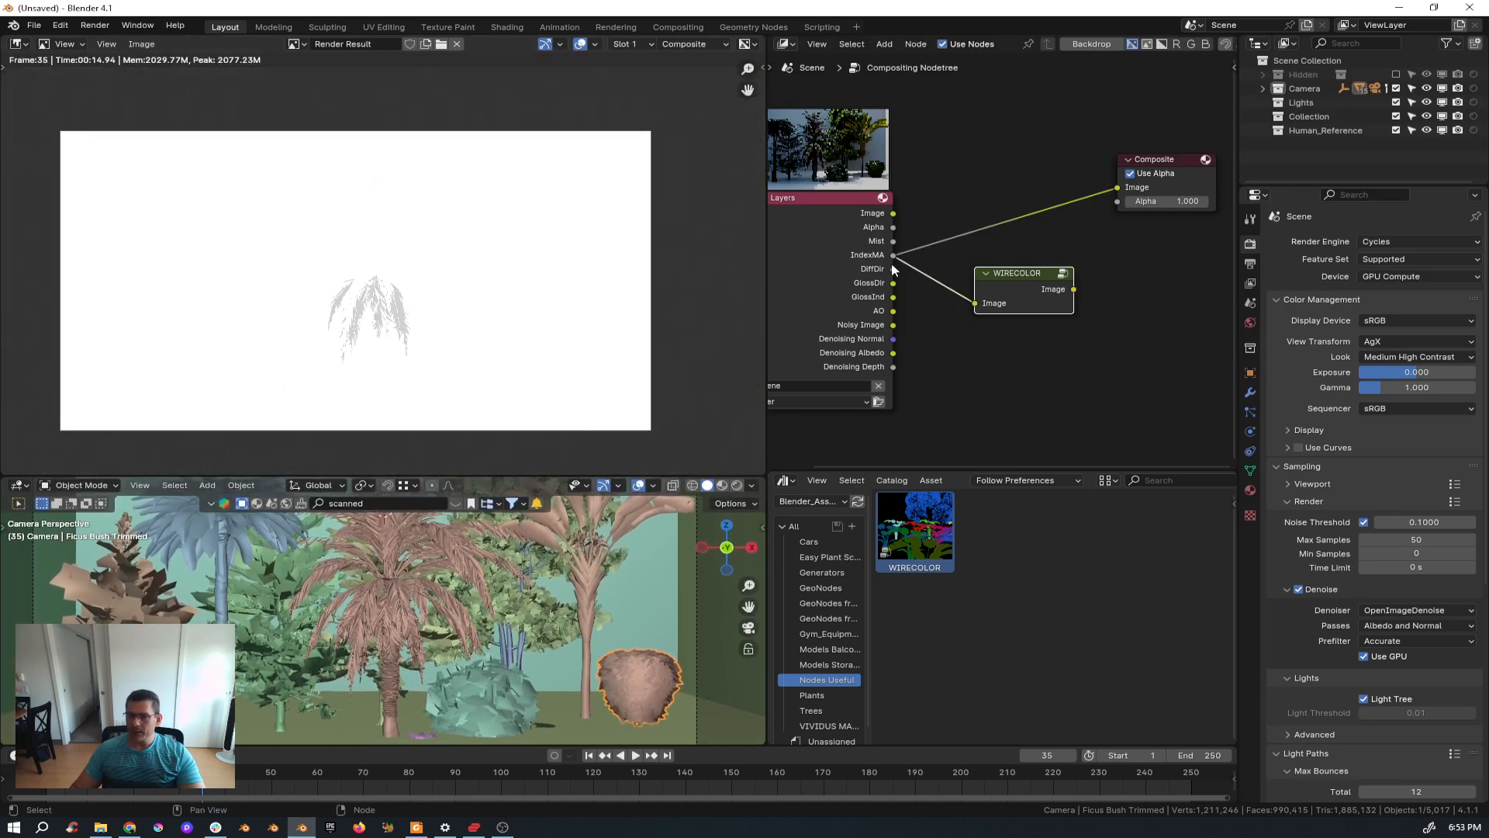
Connect the WIRECOLOR node's Image output to the Composite node's Image input.
scroll(898, 263, "up", 1)
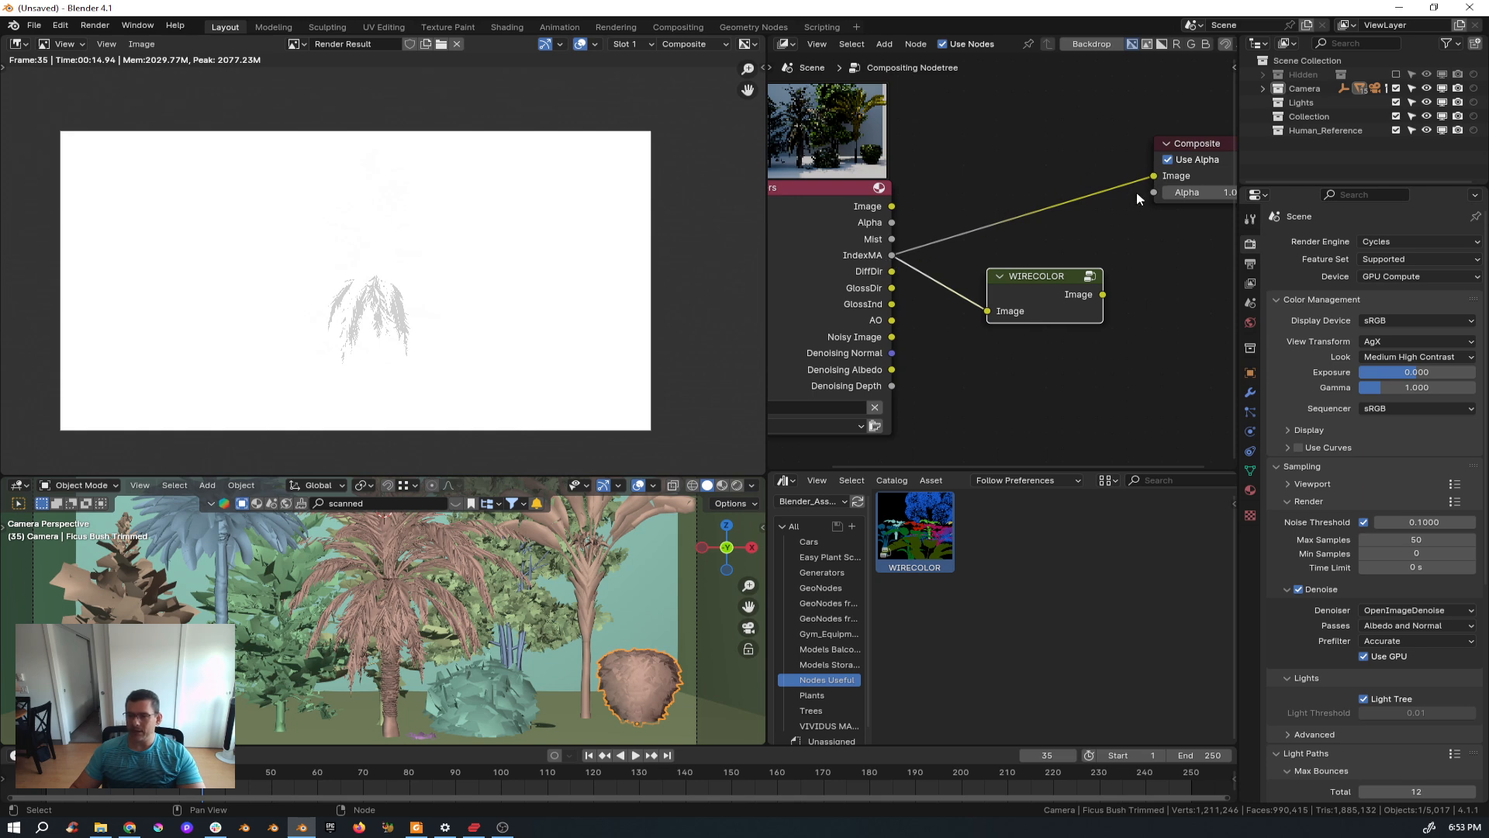
middle_click_drag(1157, 177, 1080, 167)
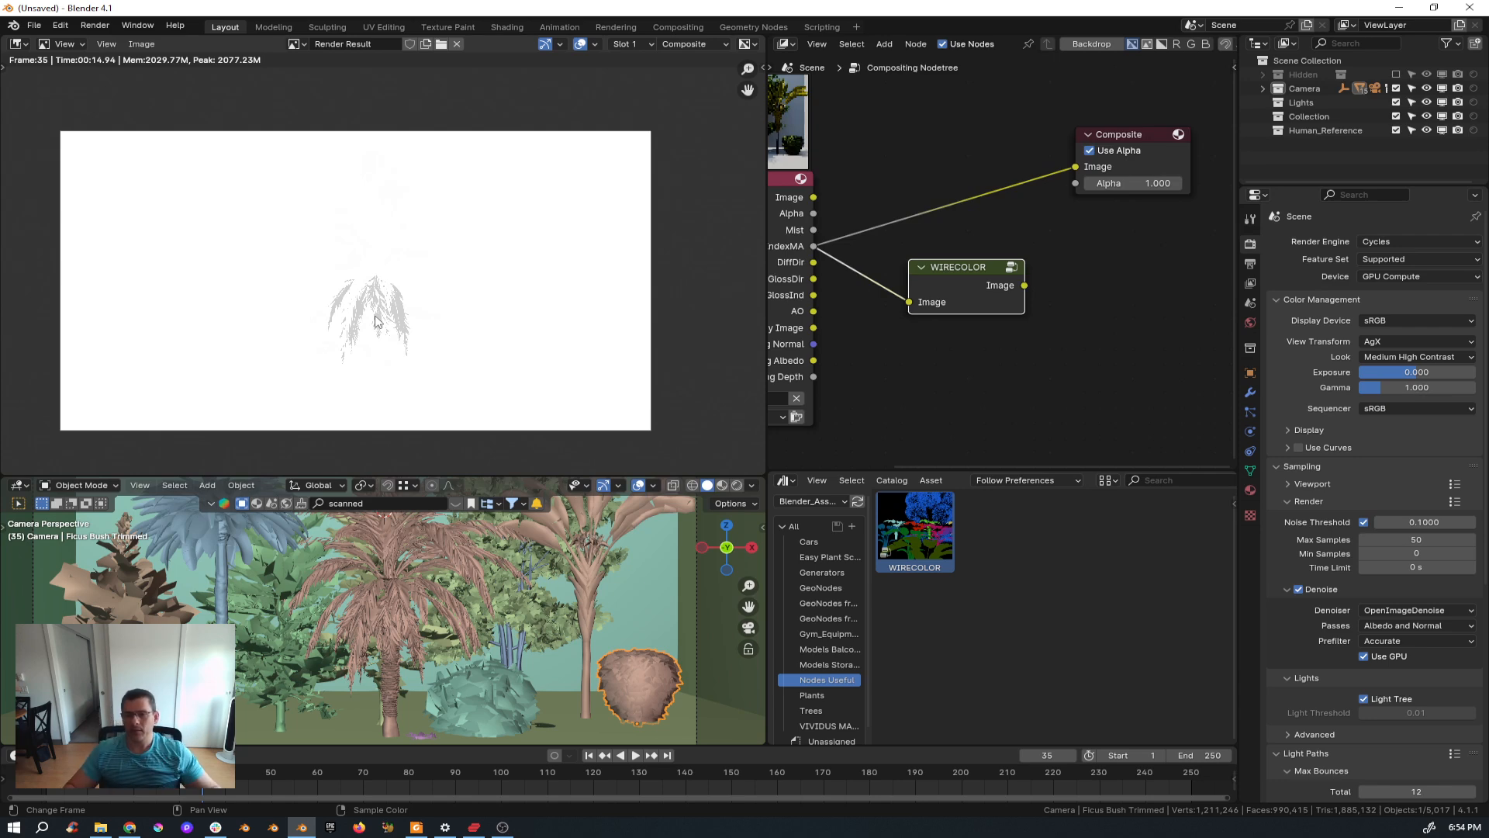
middle_click_drag(861, 267, 914, 264)
scroll(892, 257, "up", 2)
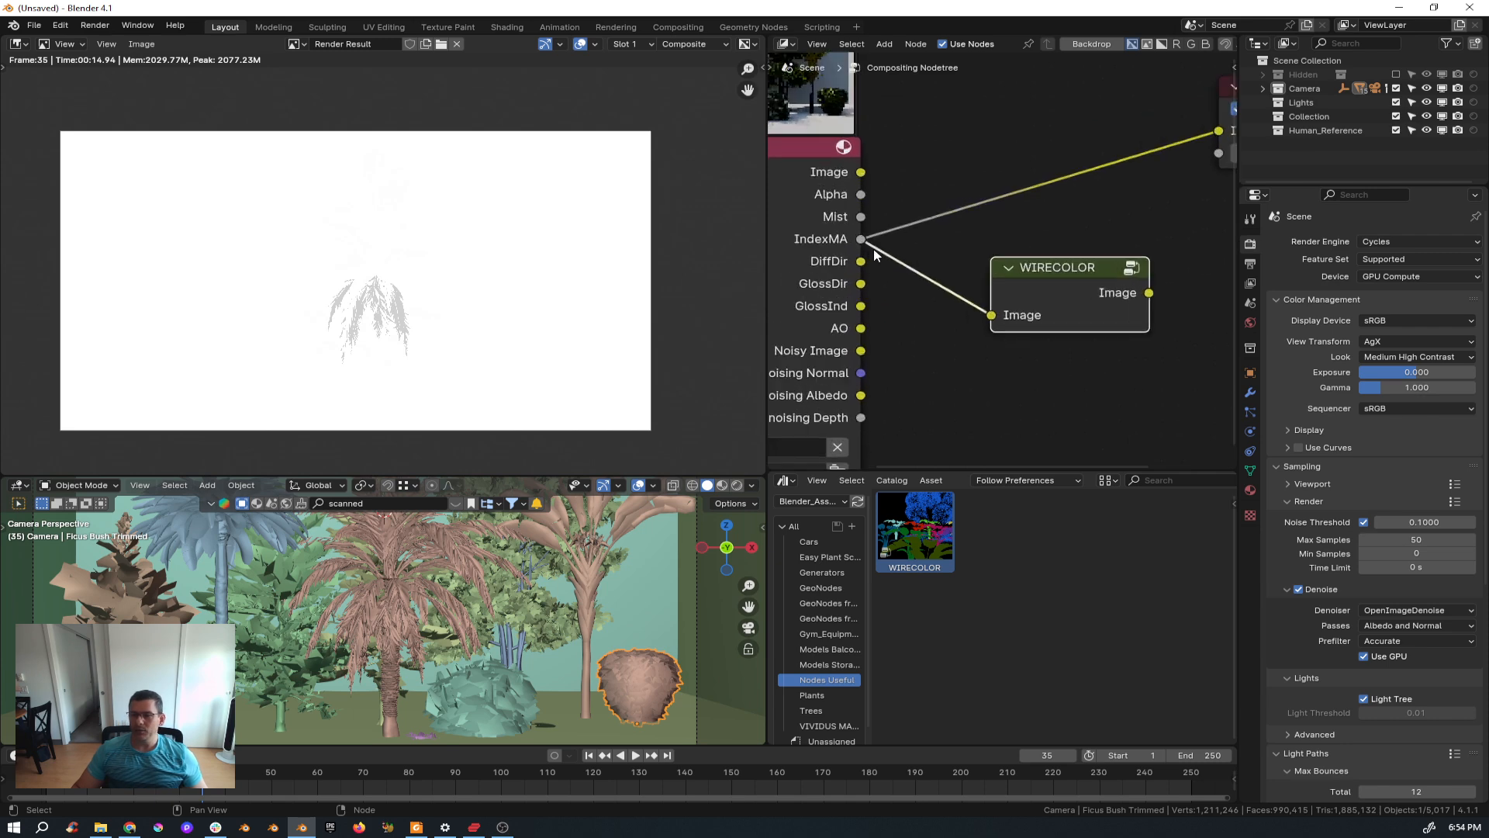
middle_click_drag(1022, 216, 926, 264)
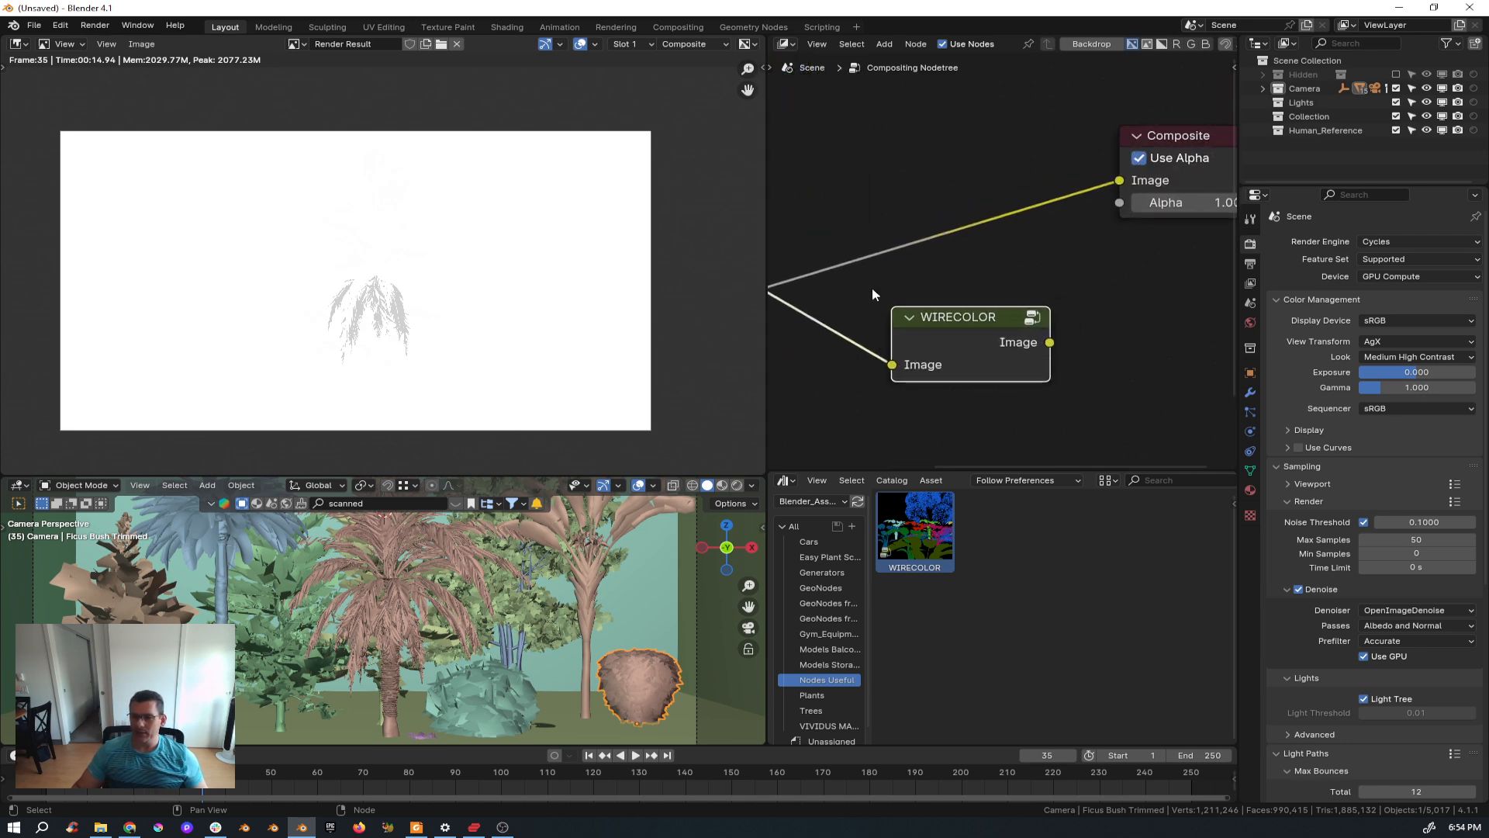
scroll(345, 331, "up", 4)
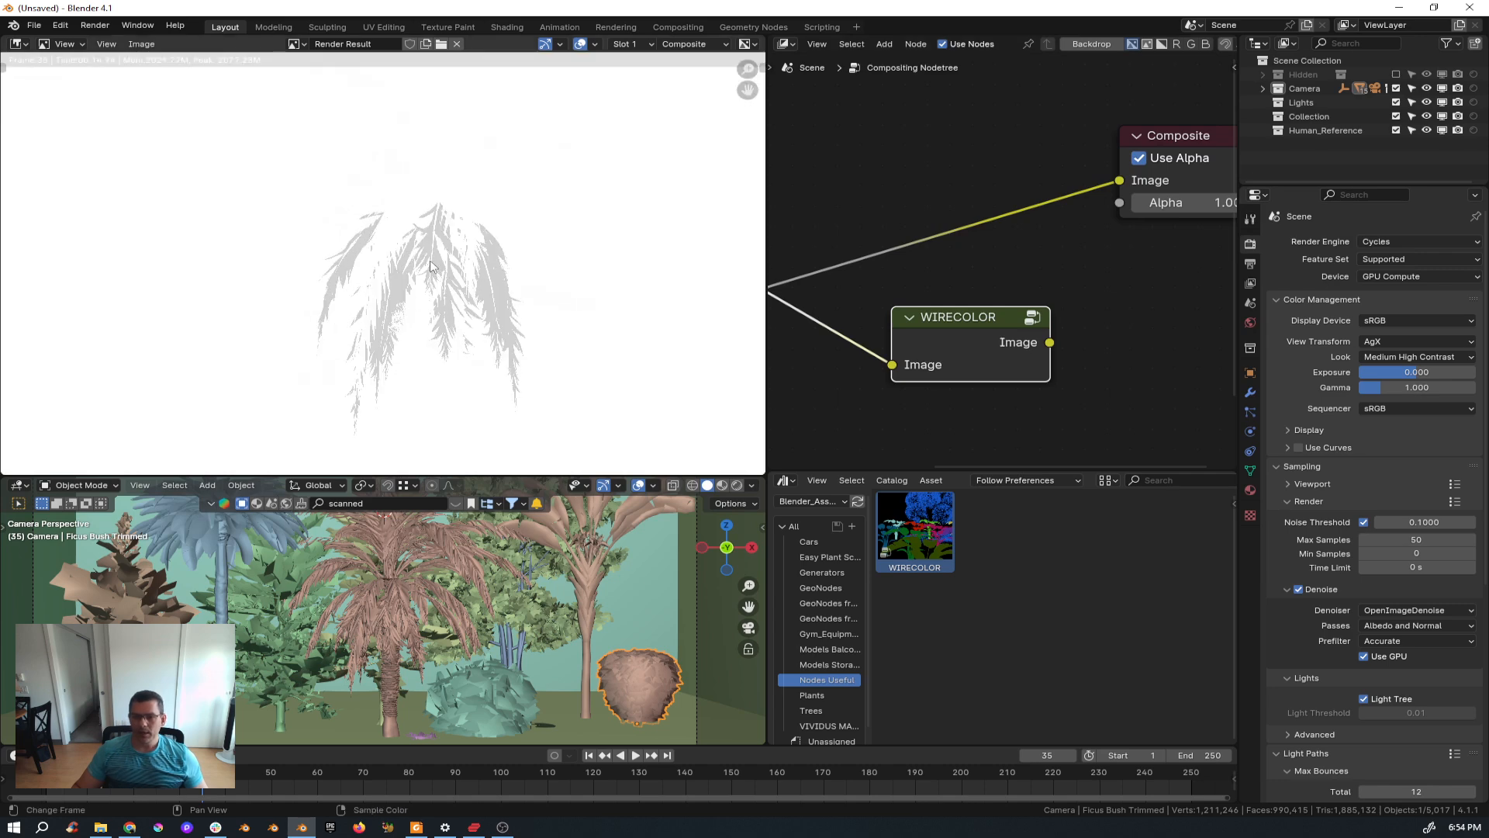
scroll(438, 269, "down", 4)
middle_click_drag(477, 287, 473, 297)
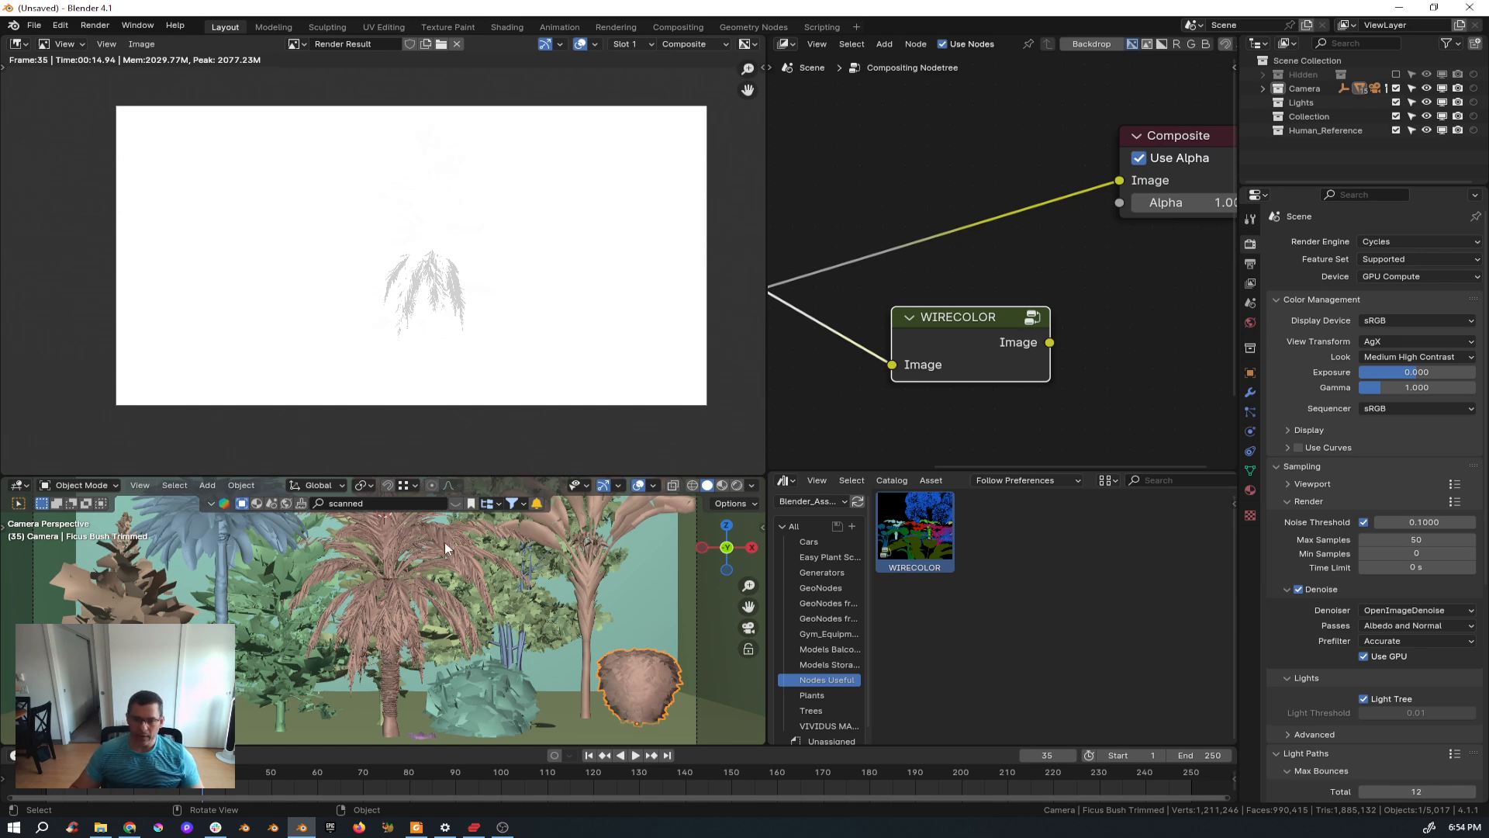
left_click_drag(403, 474, 403, 412)
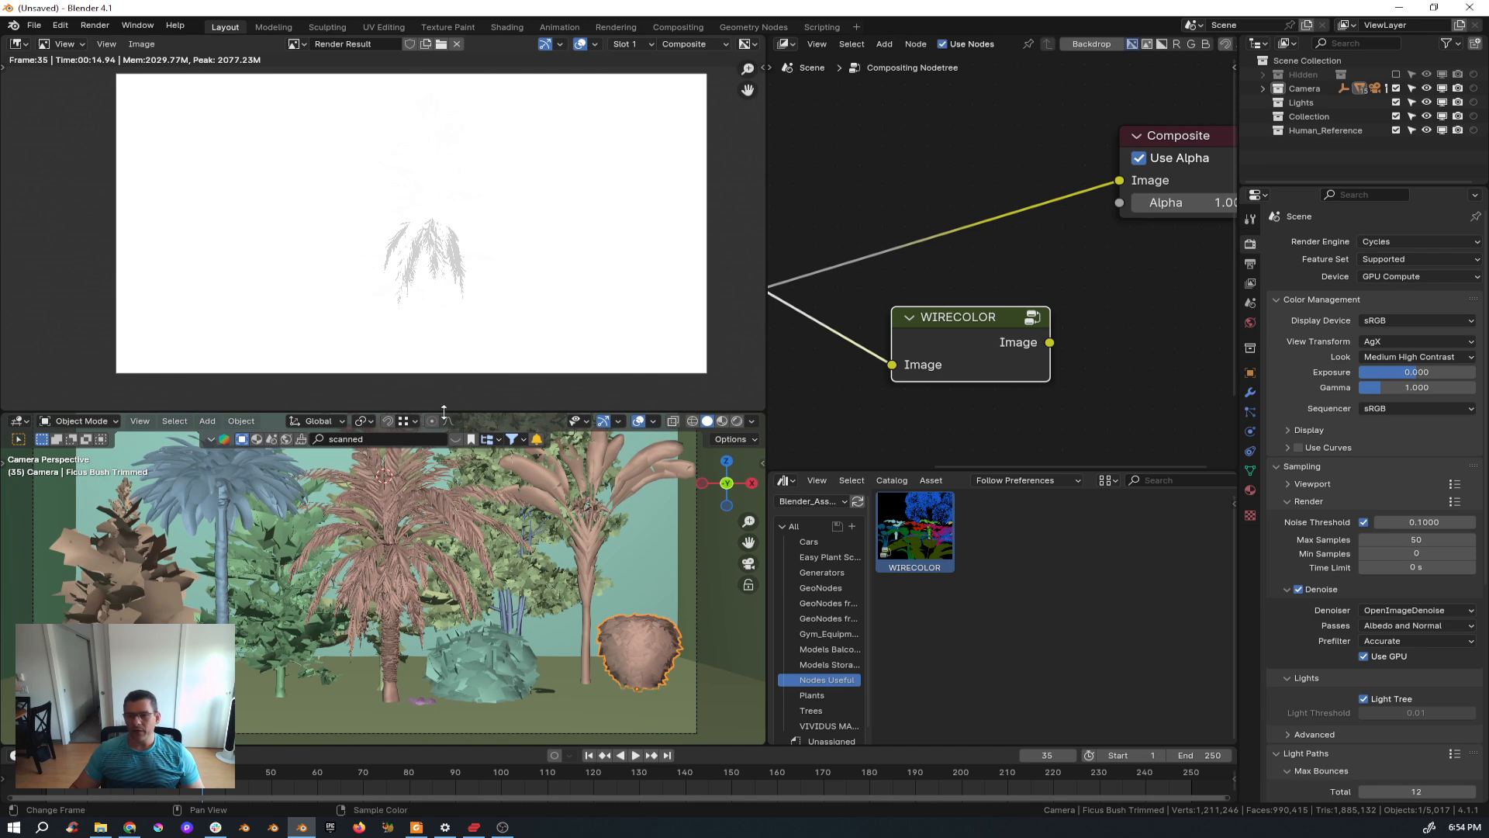
middle_click_drag(952, 321, 1016, 277)
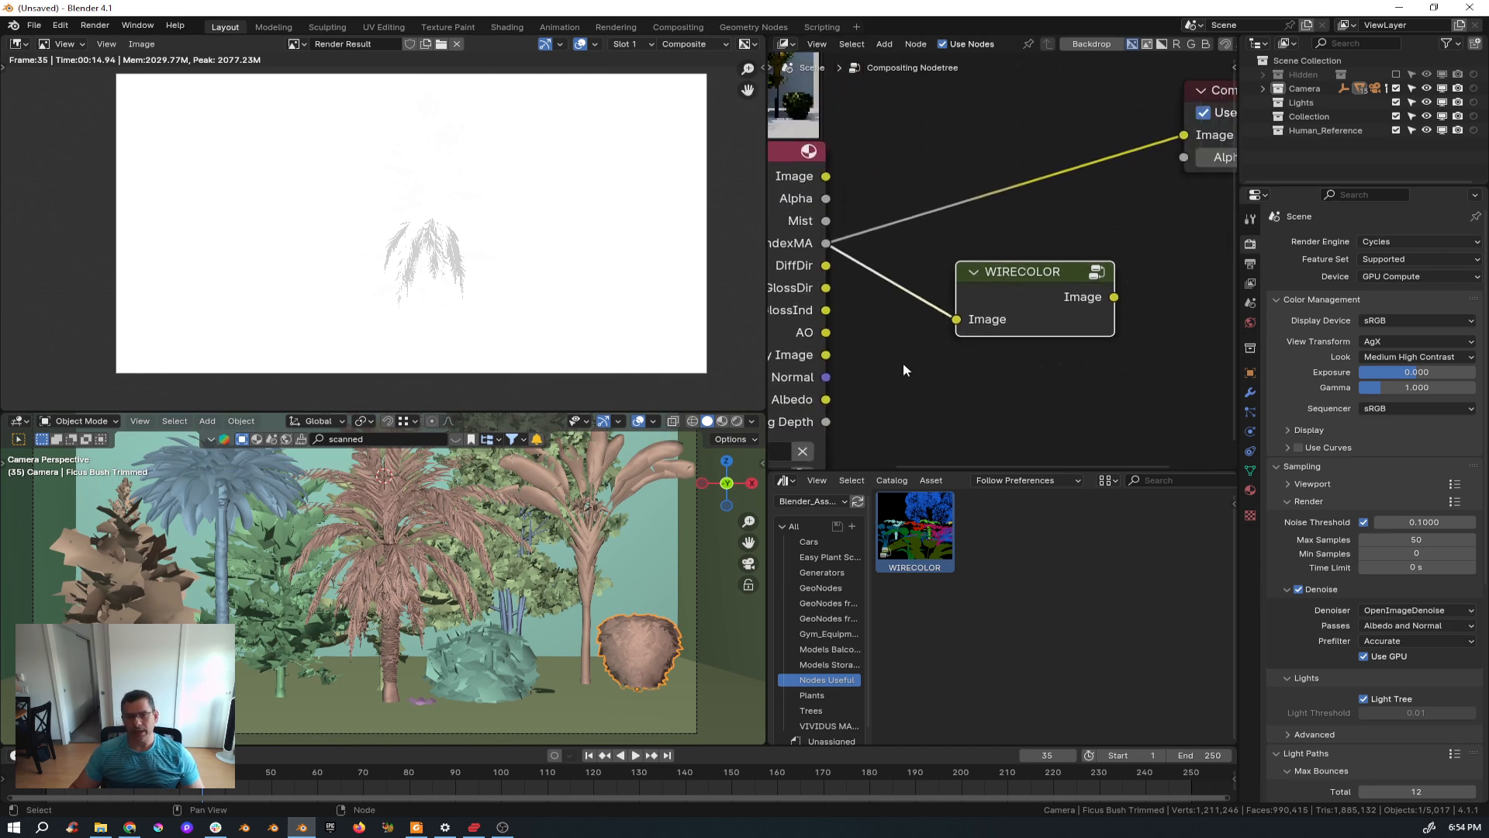
middle_click_drag(1023, 342, 955, 370)
scroll(956, 370, "down", 1)
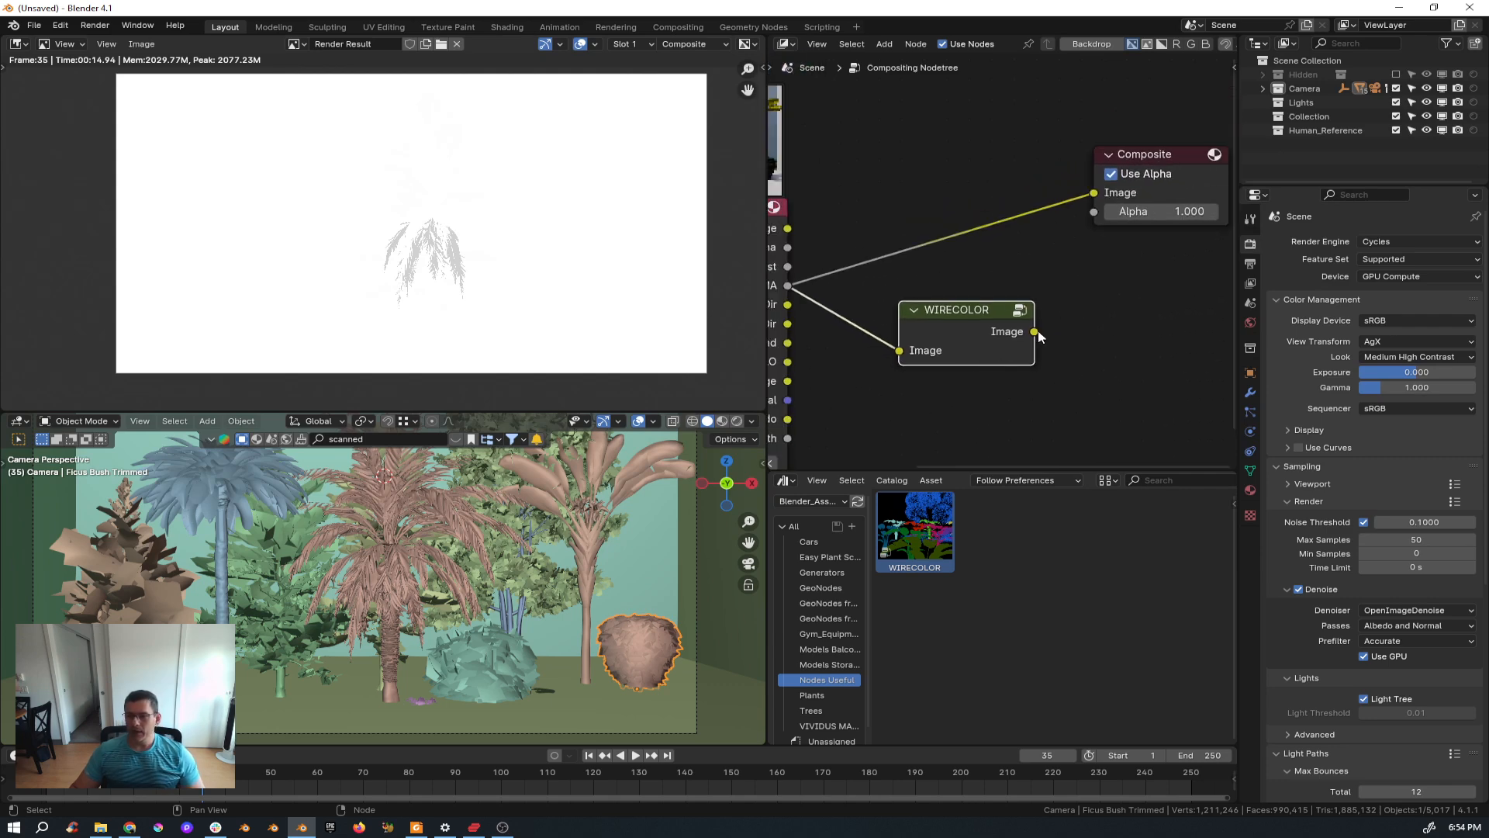
left_click_drag(1034, 332, 1095, 193)
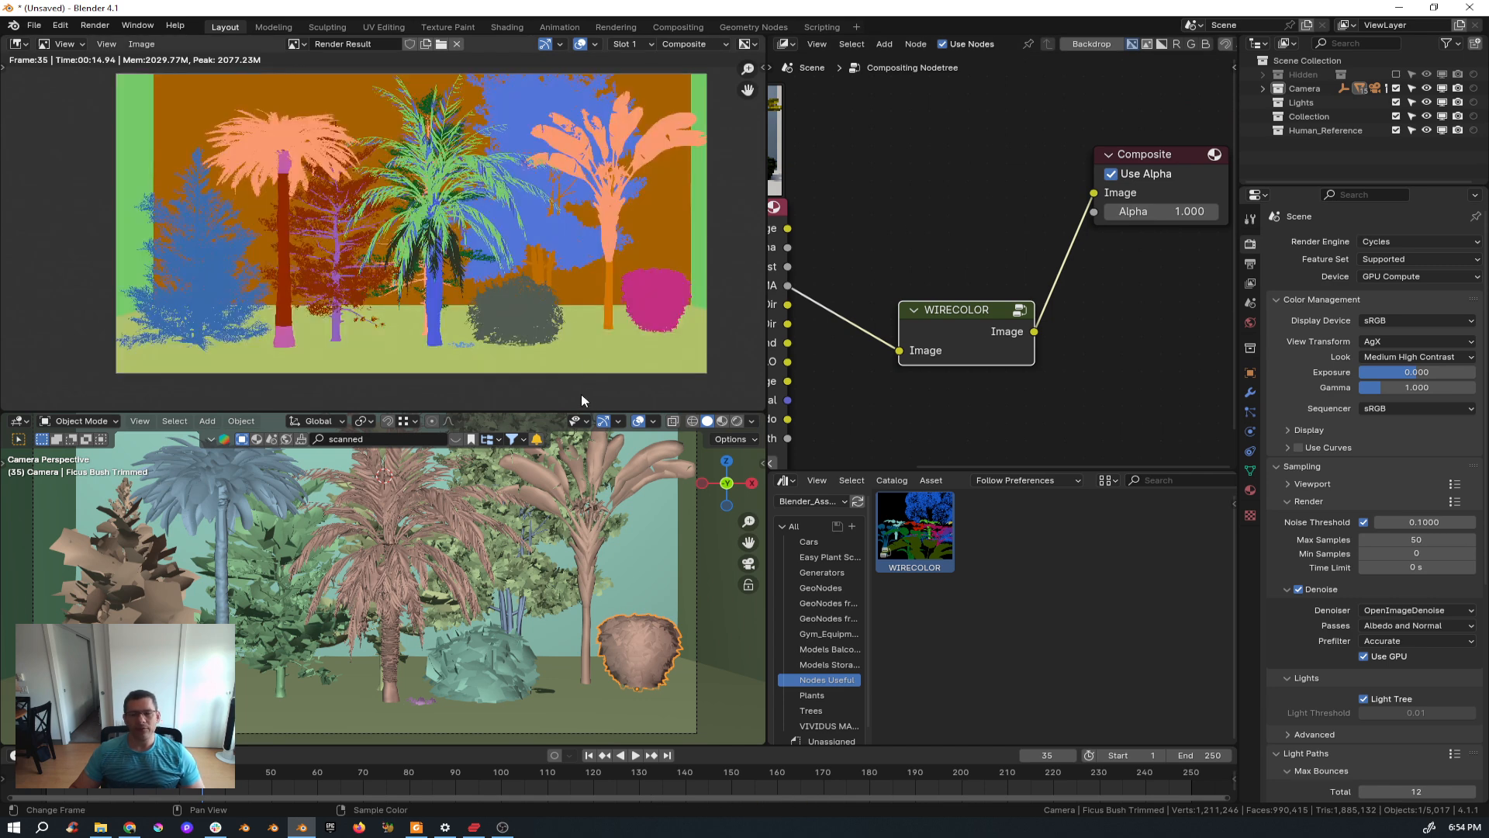
Zoom and pan around the rendered material-index mask to inspect the colored plant regions.
scroll(378, 264, "up", 3)
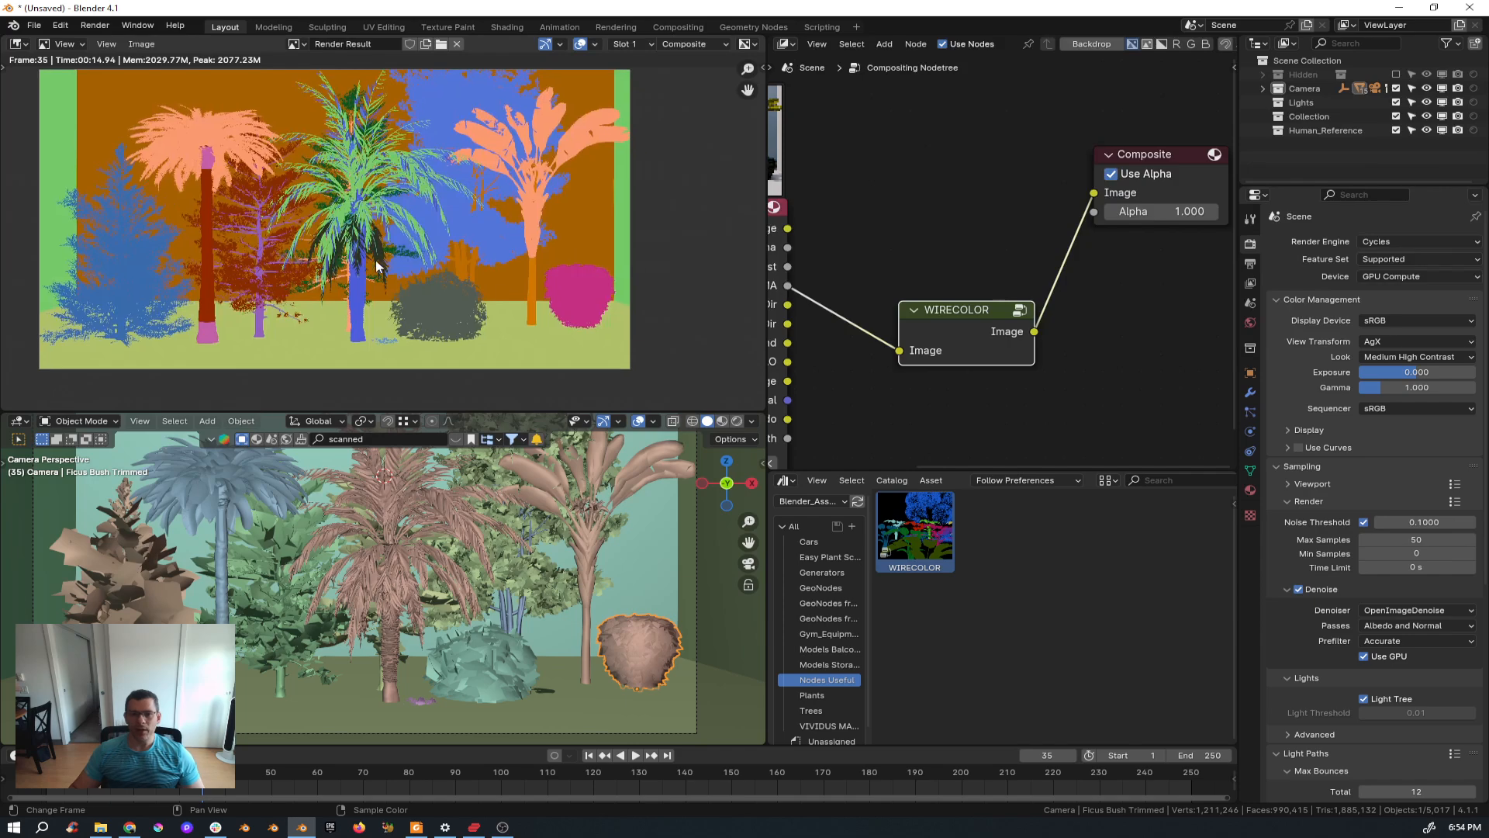
scroll(209, 135, "up", 7)
scroll(427, 275, "down", 5)
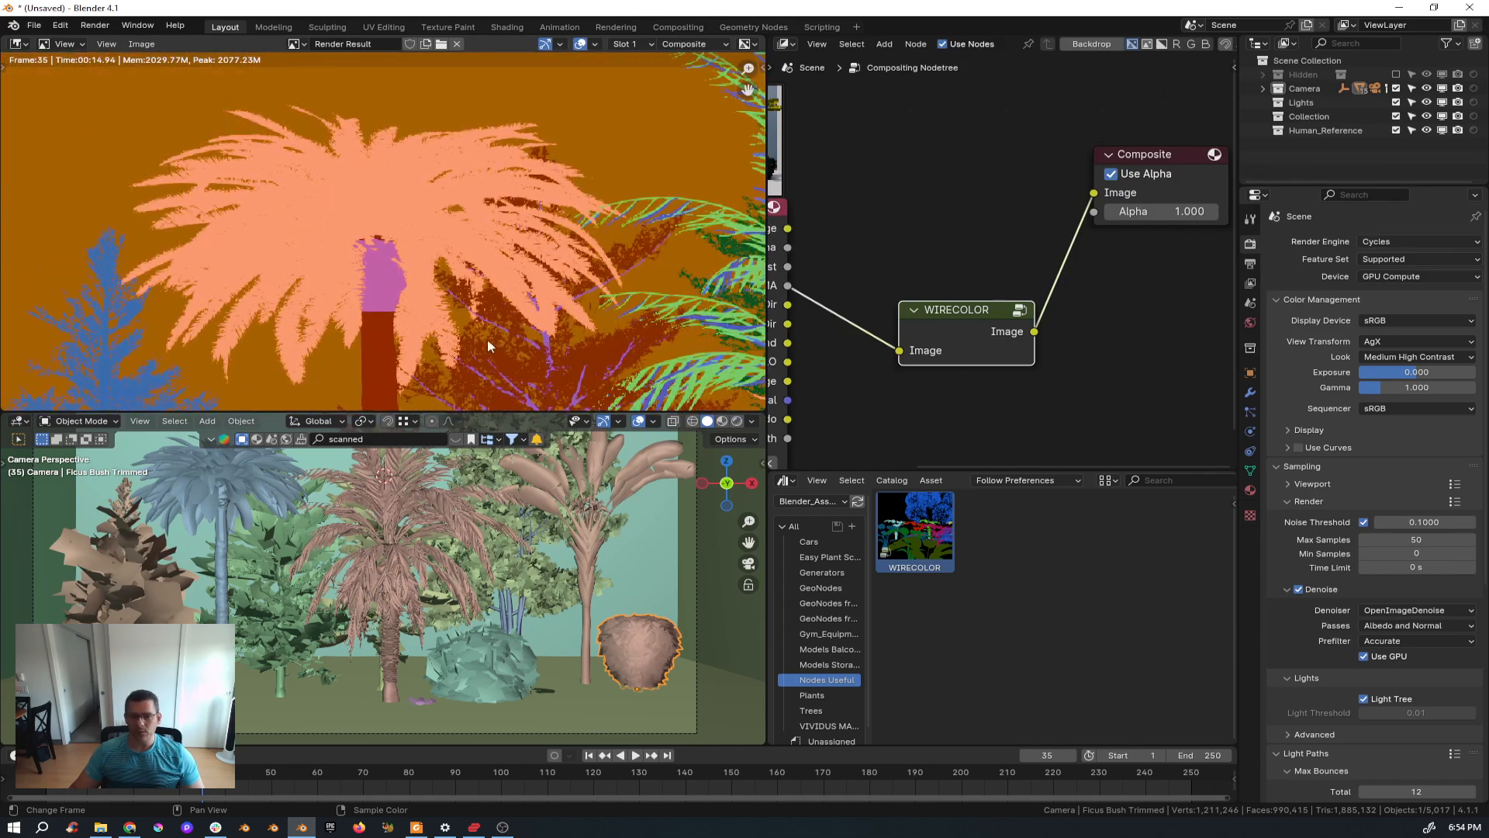
middle_click_drag(458, 333, 329, 168)
scroll(328, 168, "up", 1)
scroll(466, 169, "up", 2)
scroll(498, 156, "down", 6)
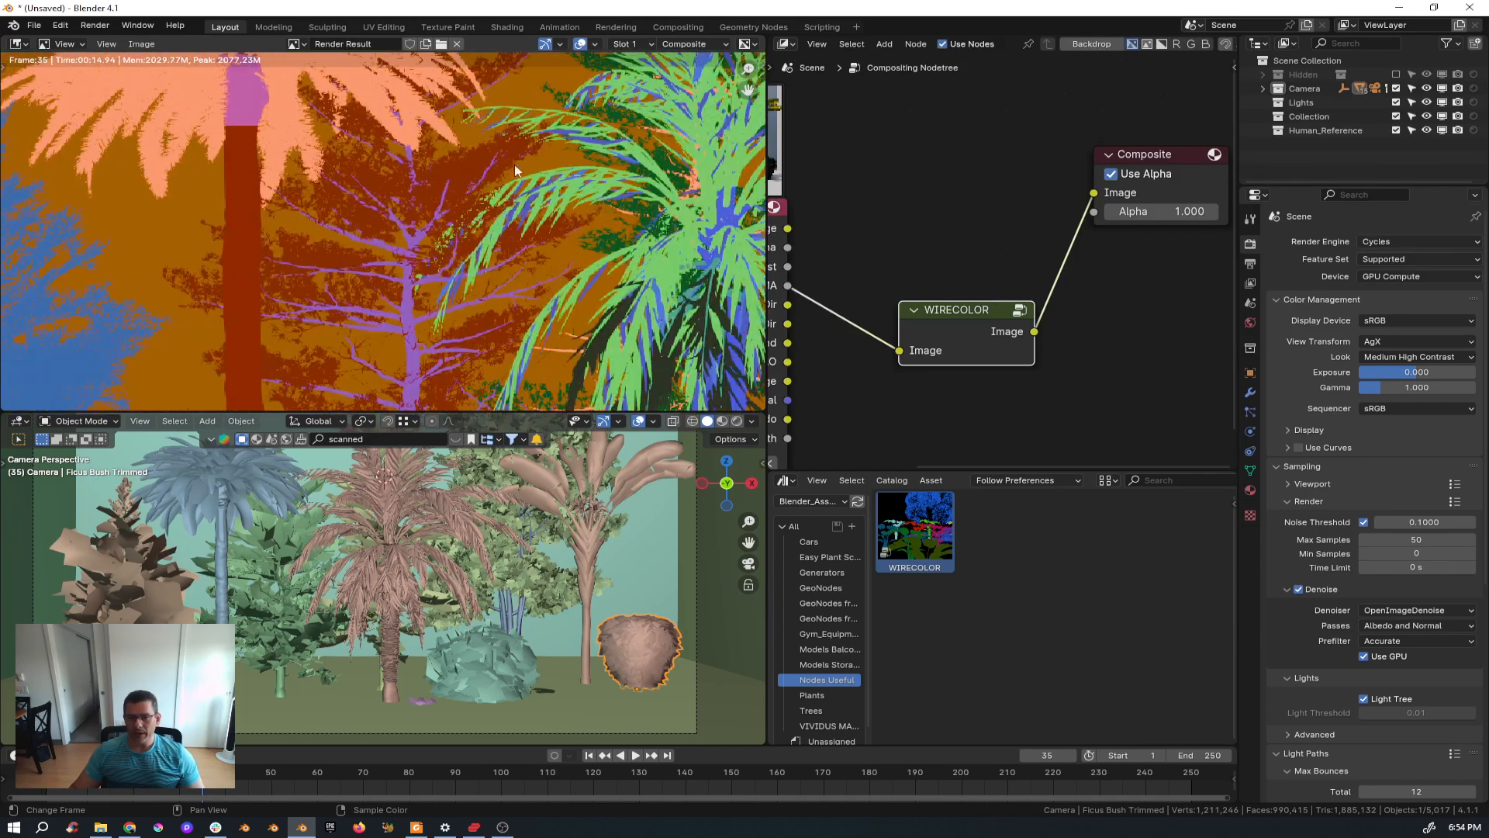
scroll(569, 128, "up", 4)
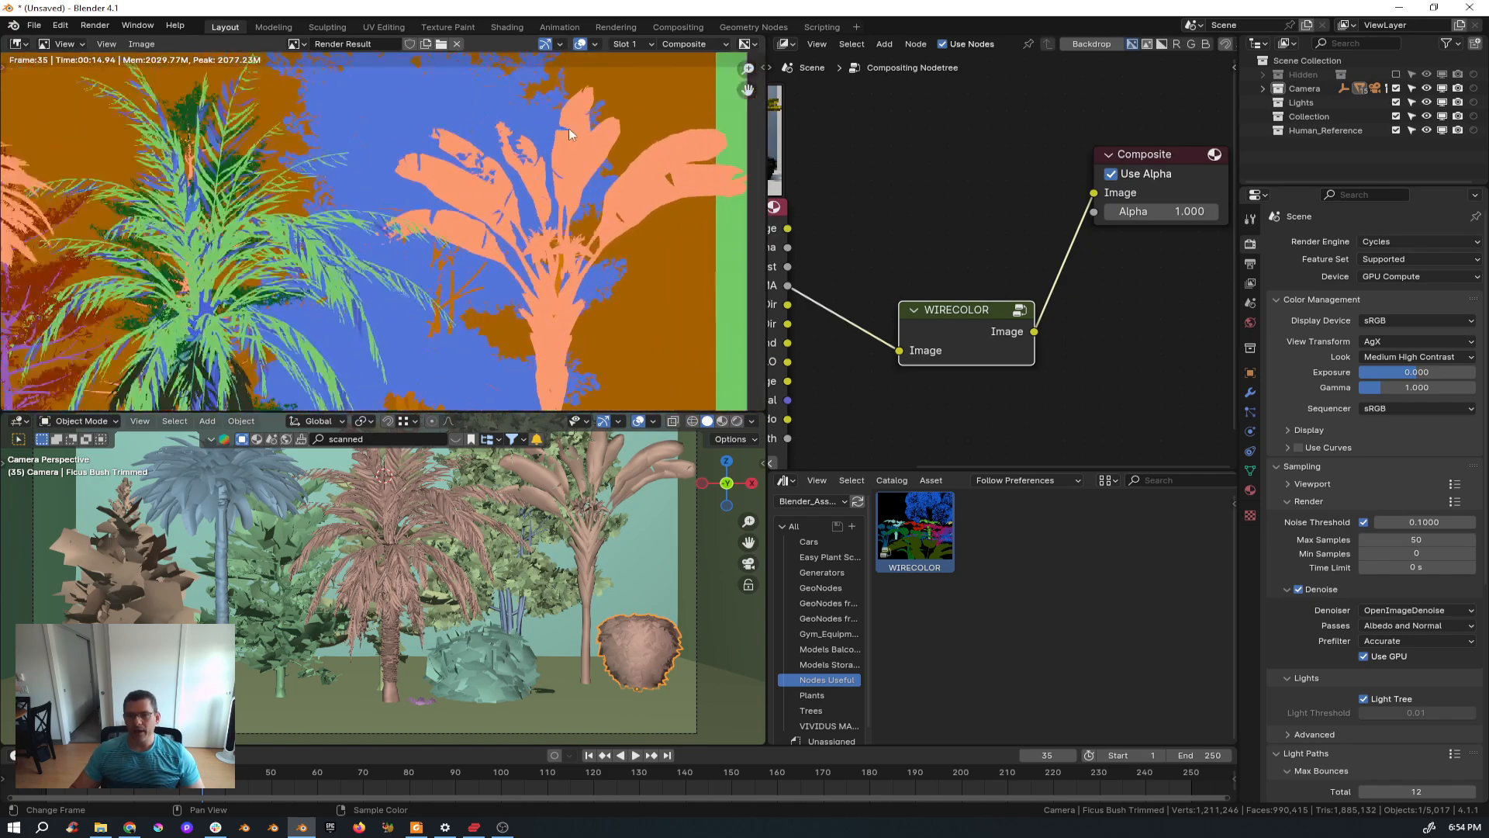
scroll(388, 138, "up", 2)
scroll(514, 154, "down", 1)
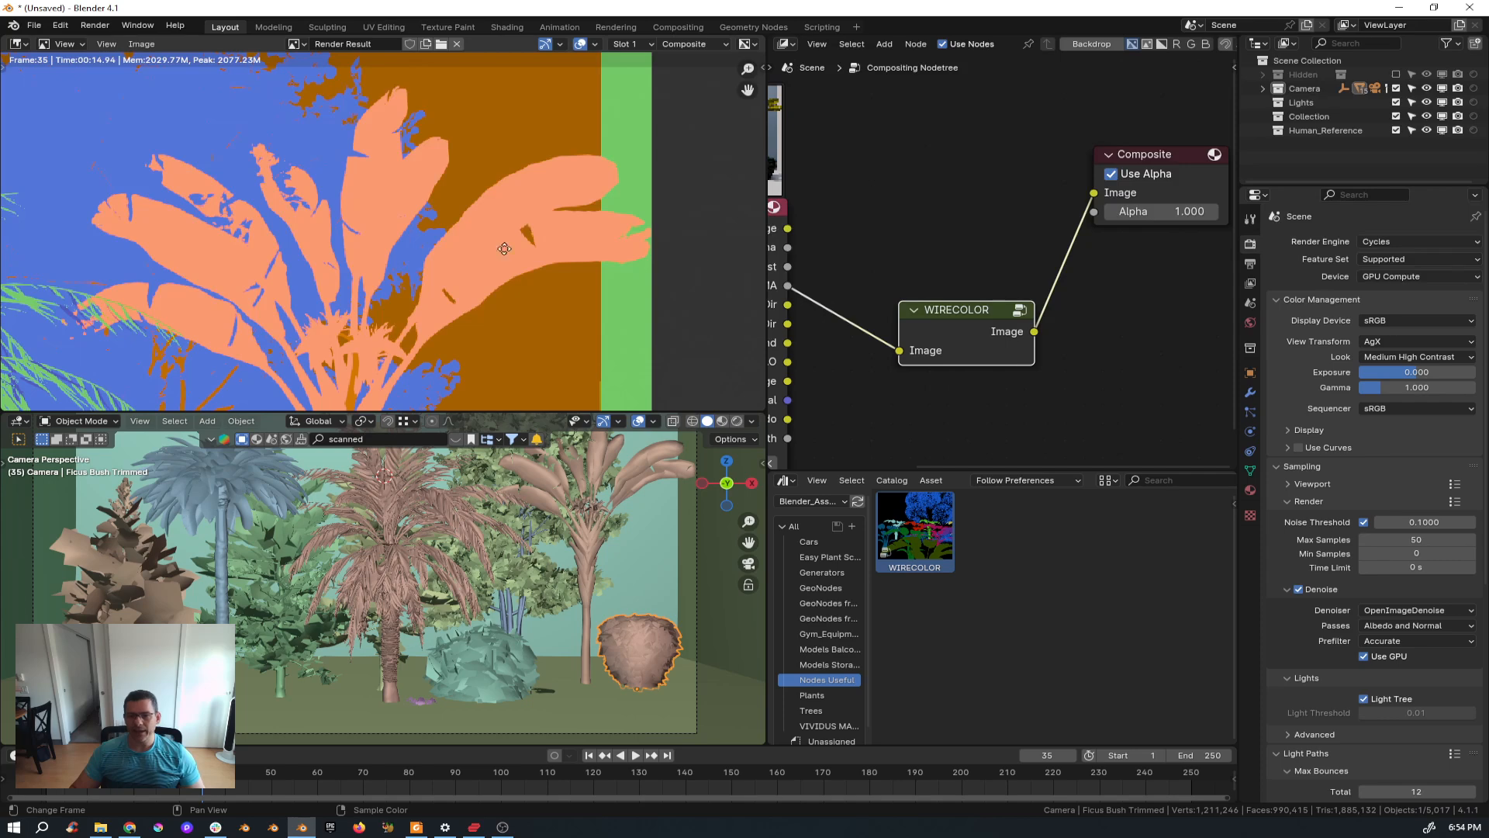
scroll(514, 154, "down", 4)
scroll(566, 221, "up", 4)
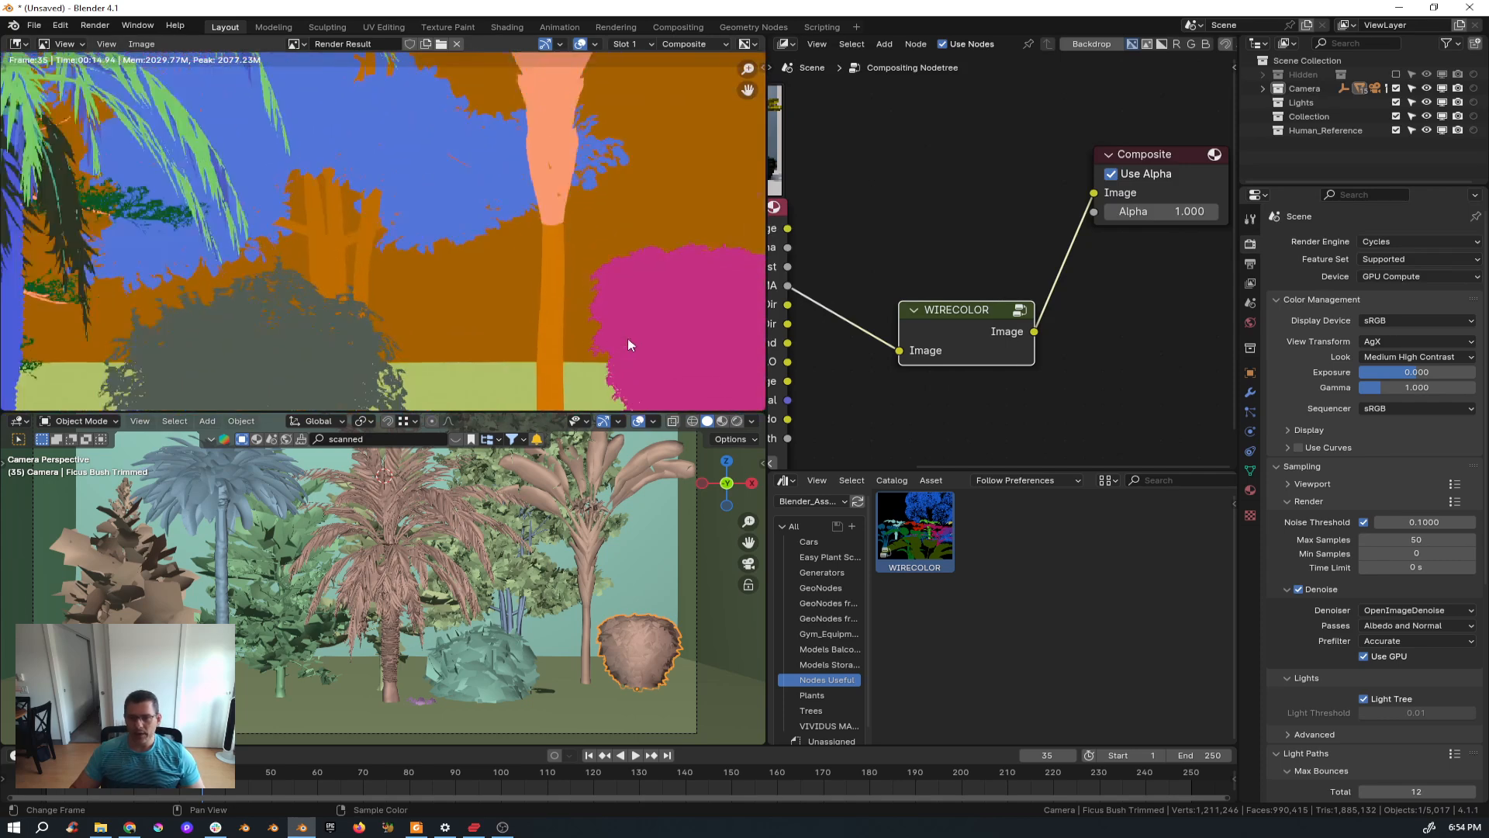
middle_click_drag(316, 313, 433, 244)
scroll(273, 194, "up", 4)
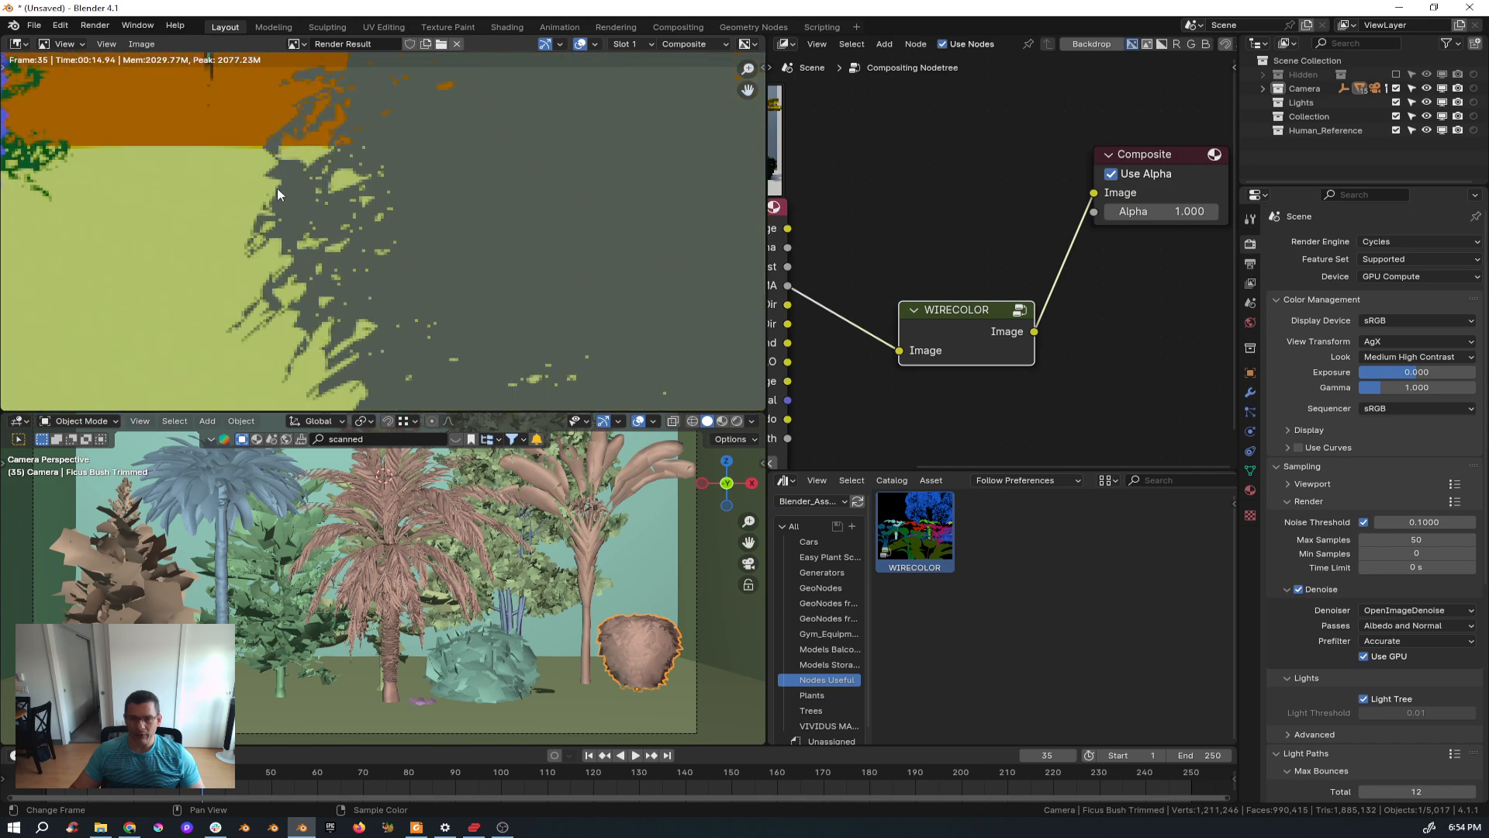
middle_click_drag(274, 190, 351, 273)
scroll(272, 258, "down", 6)
scroll(155, 246, "down", 4)
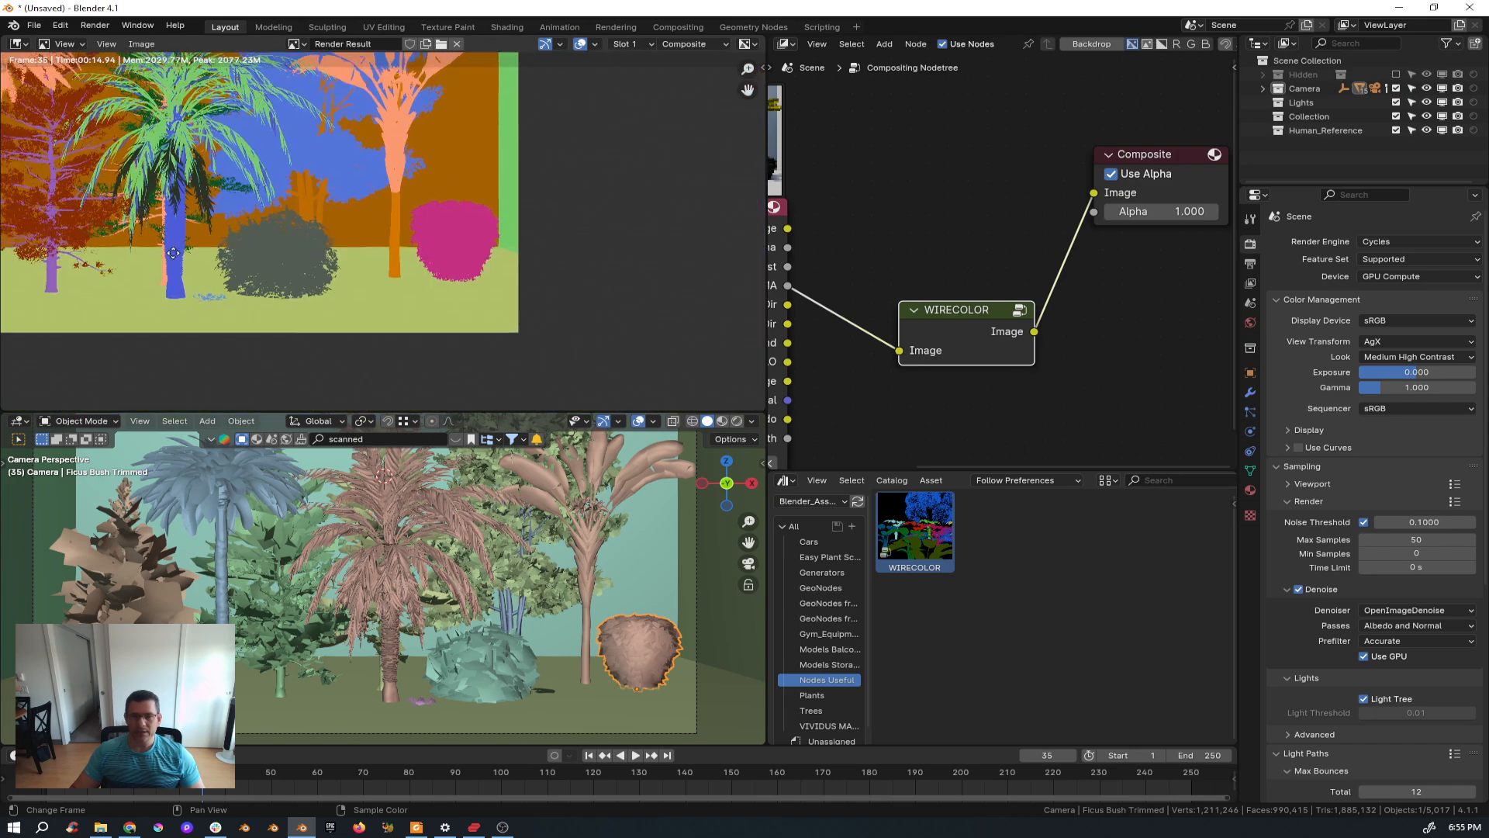
middle_click_drag(155, 247, 358, 336)
scroll(323, 326, "down", 2)
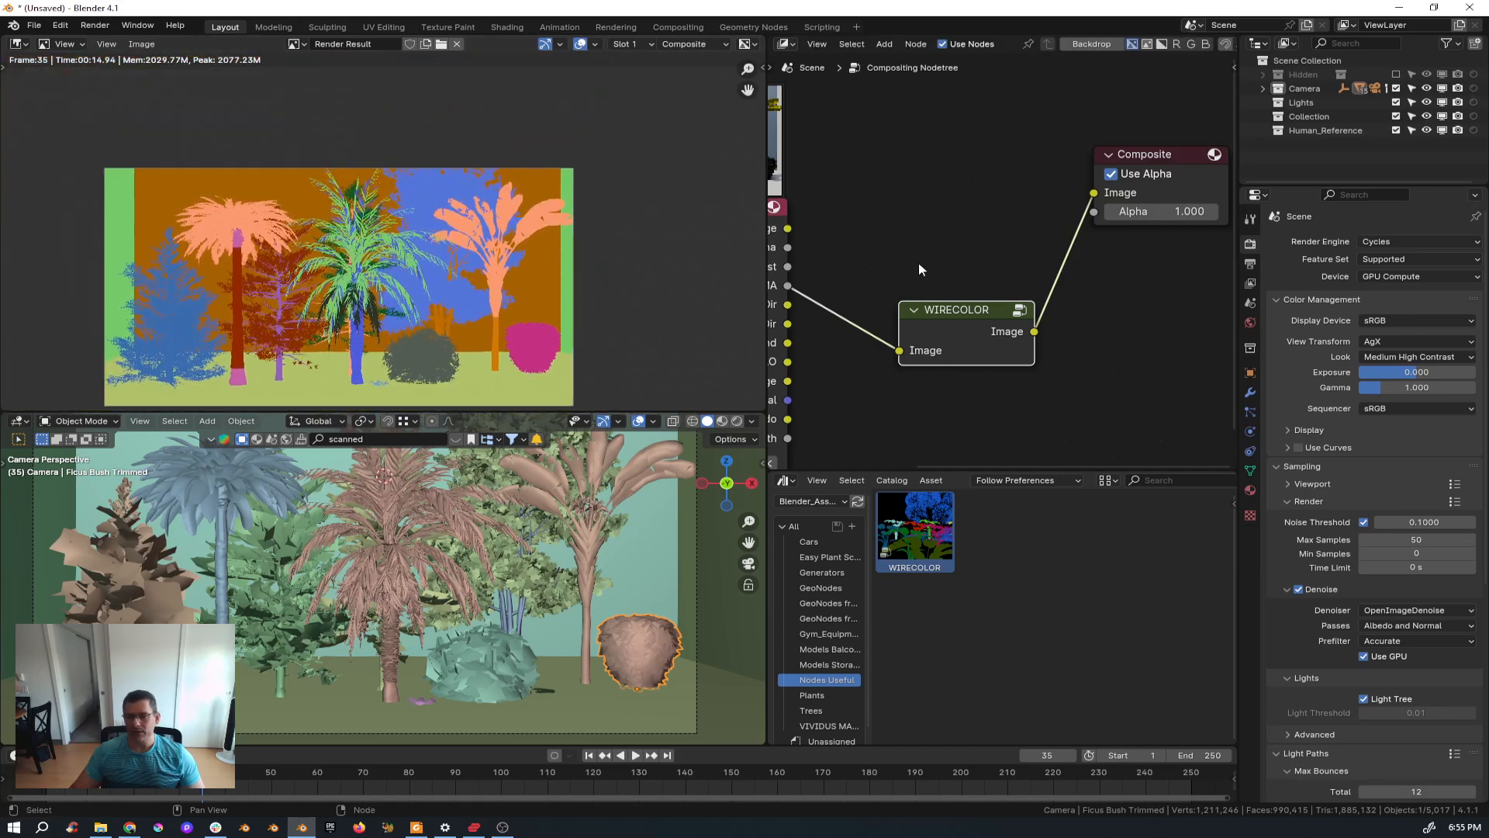
Try linking the IndexMA pass straight into the Composite node, then restore the WIRECOLOR output link.
left_click_drag(787, 285, 1093, 193)
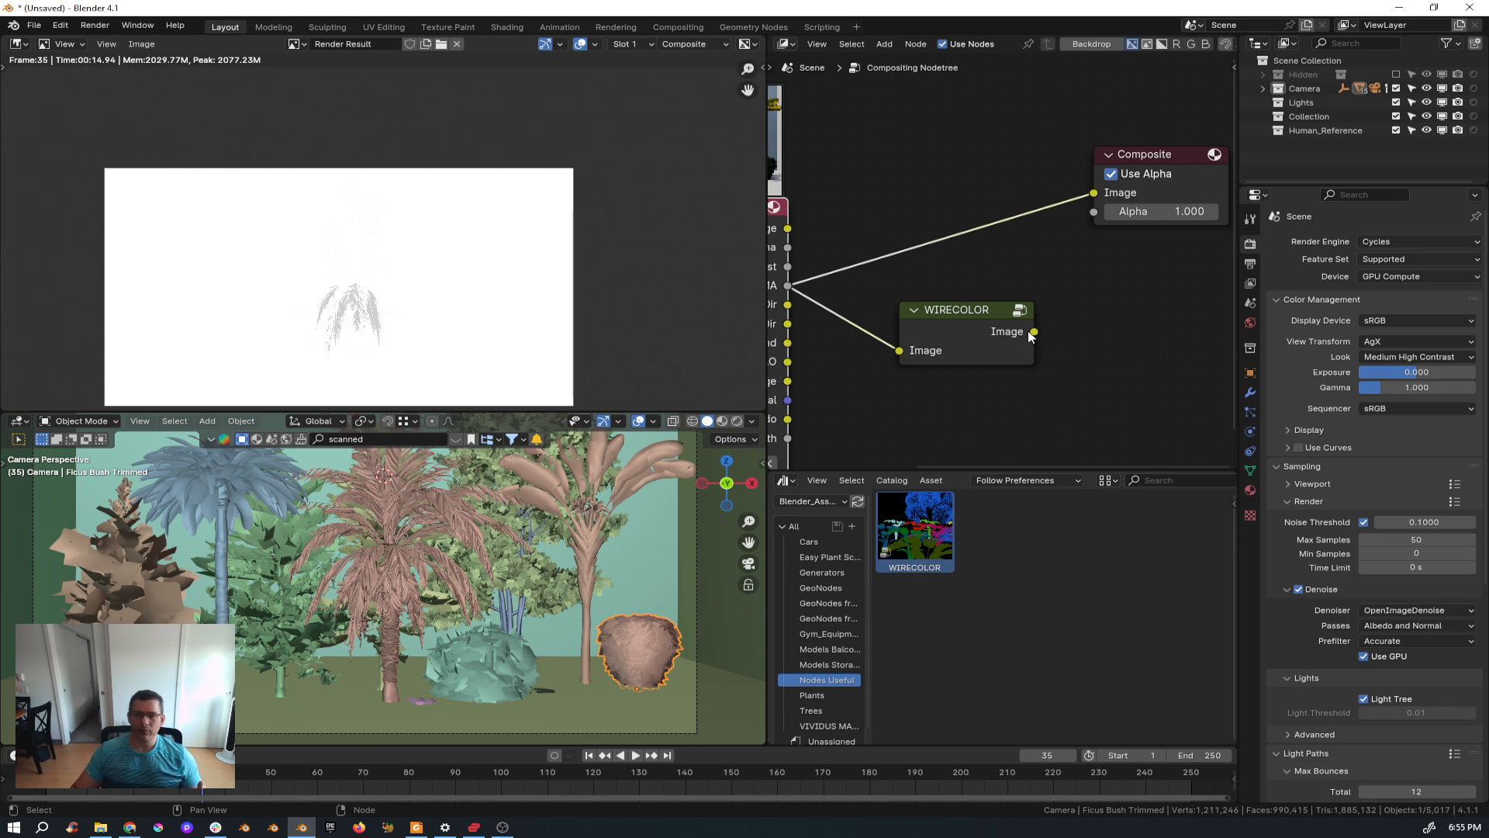
left_click_drag(1034, 331, 1094, 192)
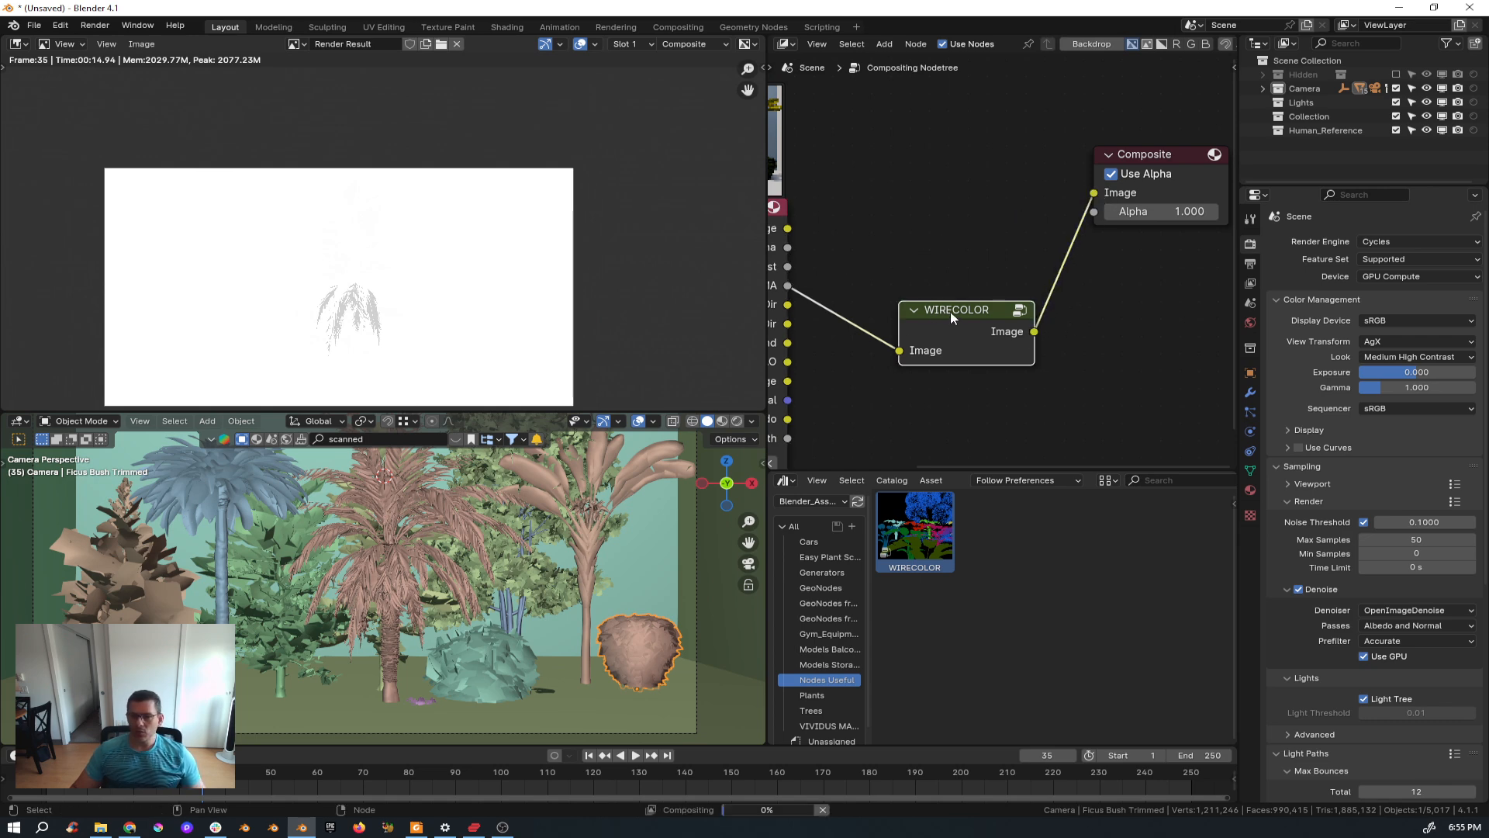
Reposition the WIRECOLOR node between the Render Layers and Composite nodes in the compositor.
left_click_drag(954, 314, 951, 266)
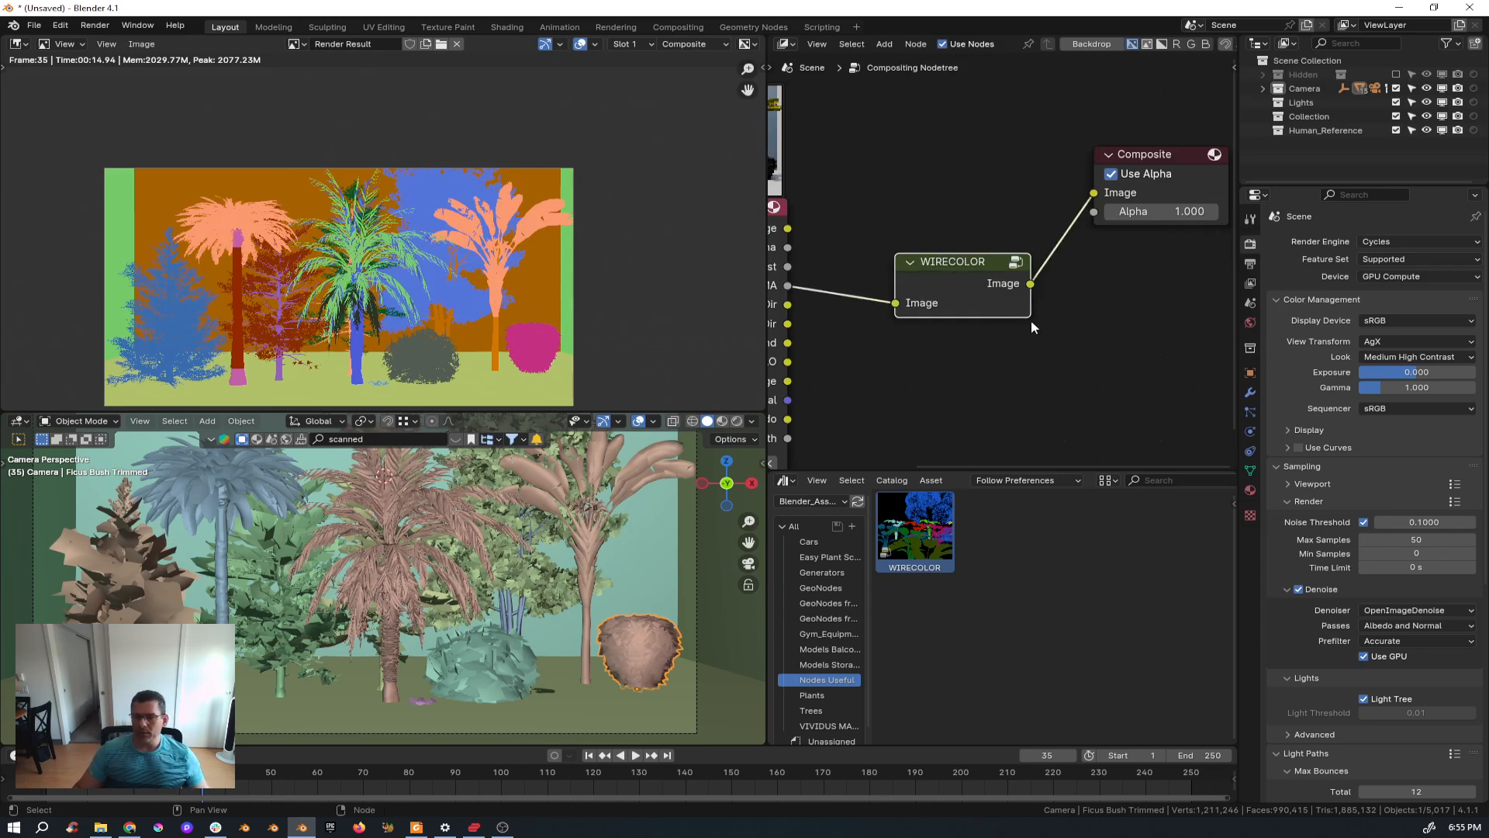
scroll(1030, 320, "down", 4)
middle_click_drag(1012, 361, 1051, 328)
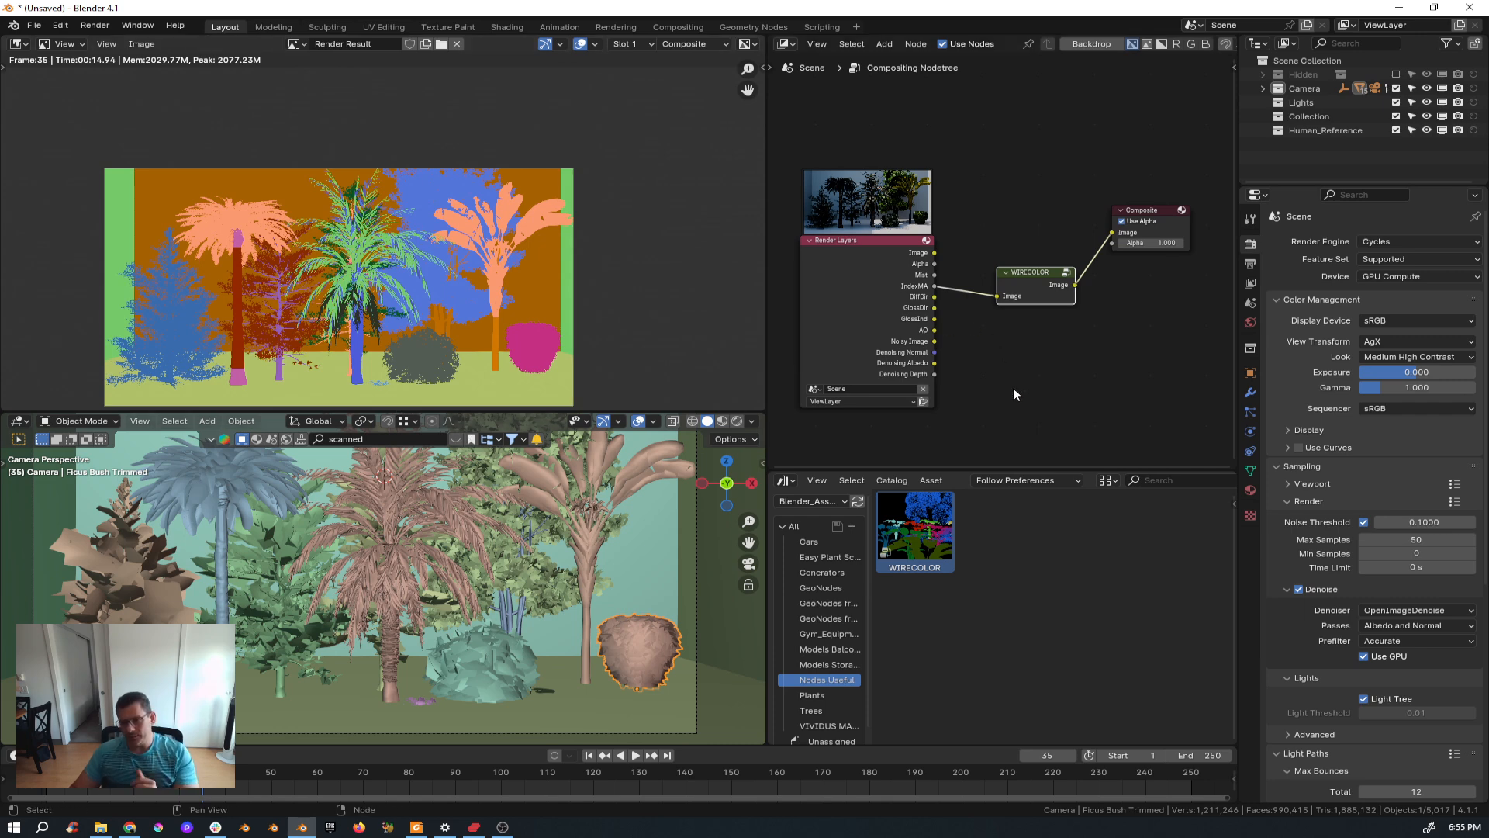
left_click_drag(1043, 288, 1035, 366)
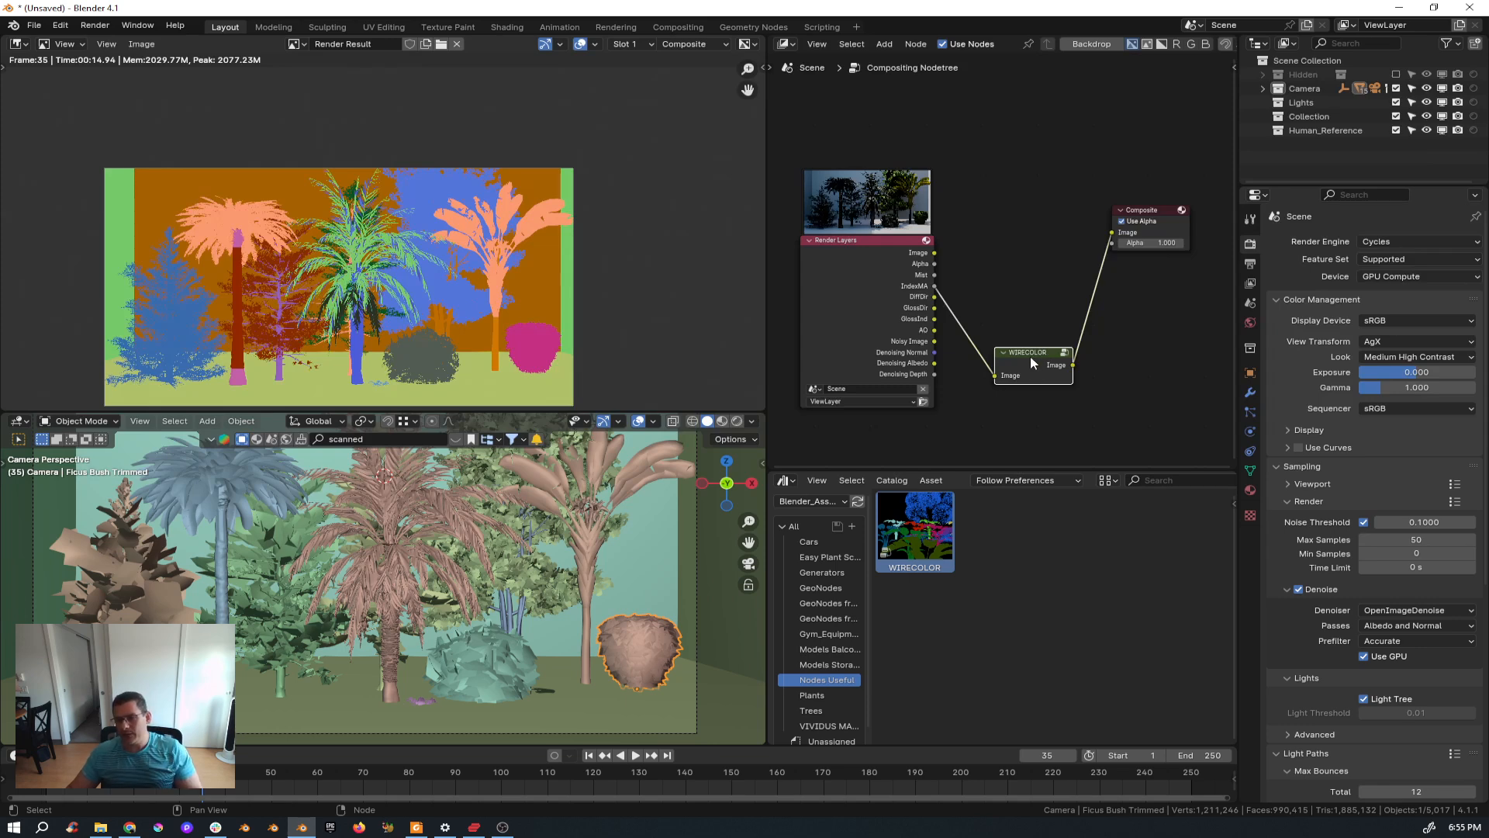
left_click_drag(1030, 355, 1041, 359)
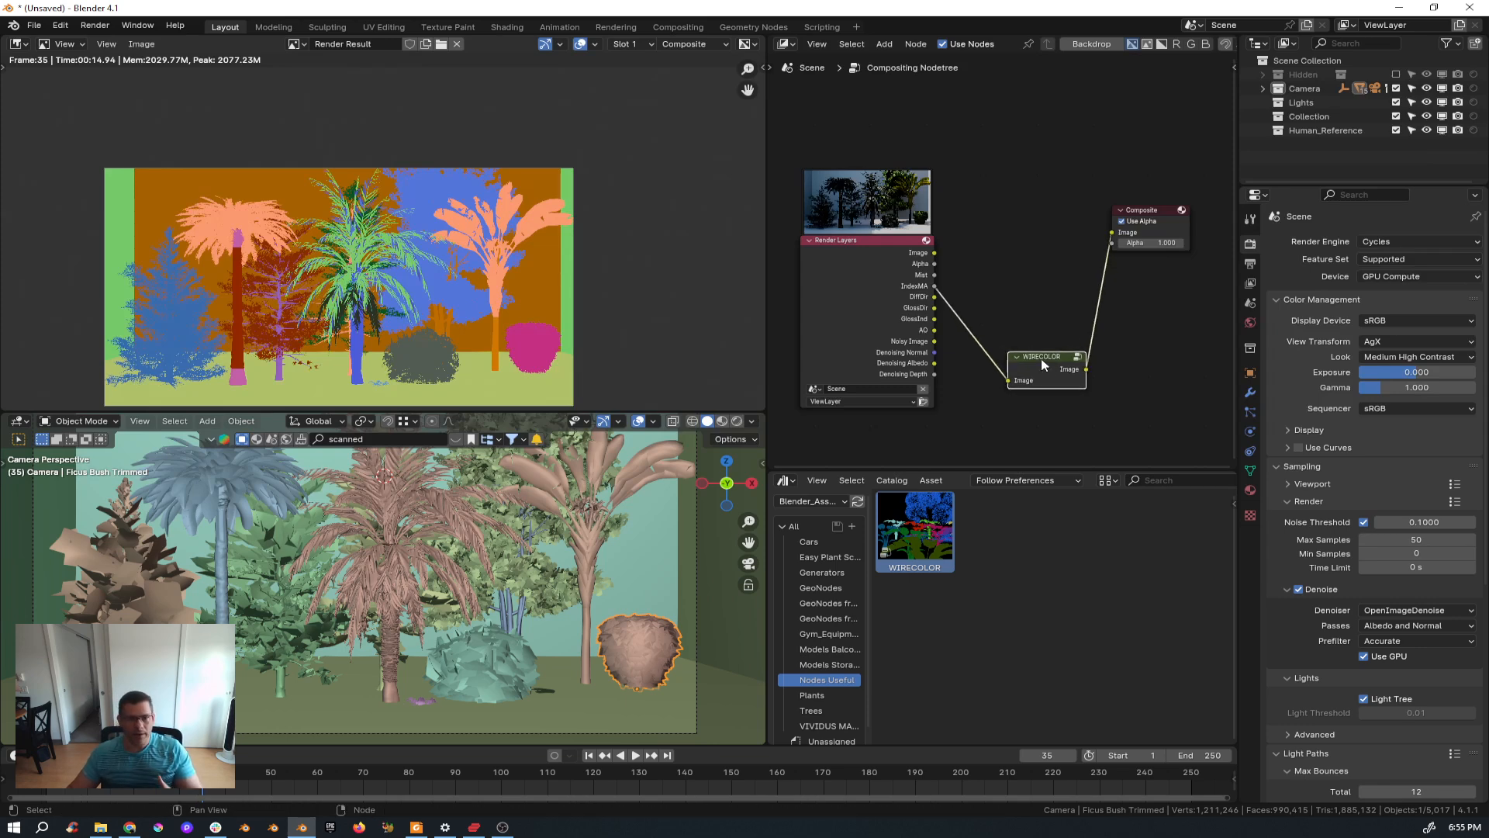